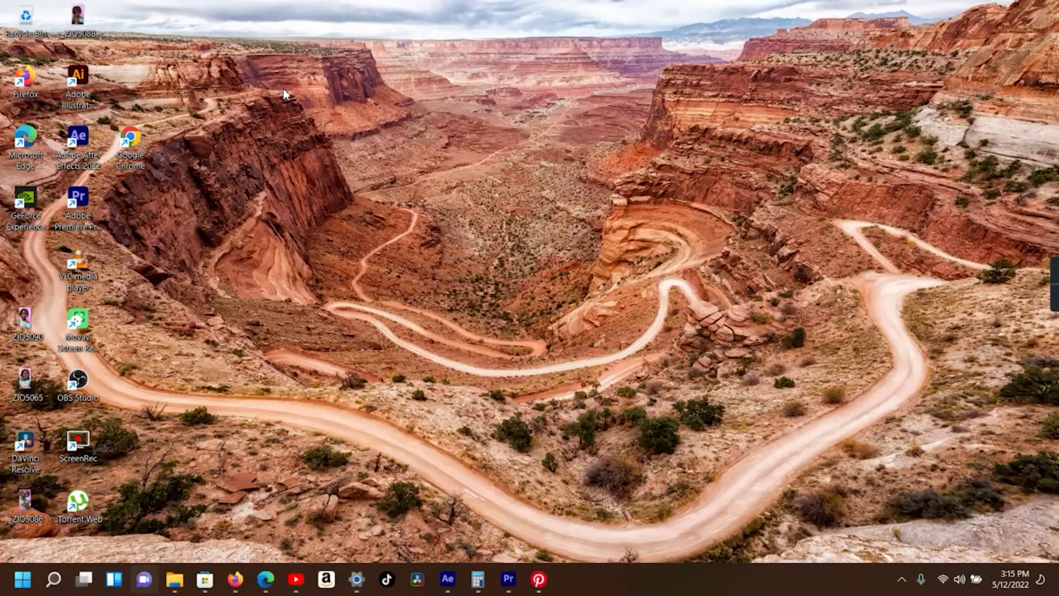
# Restore the empty Untitled Premiere Pro project window from the taskbar
pyautogui.click(509, 579)
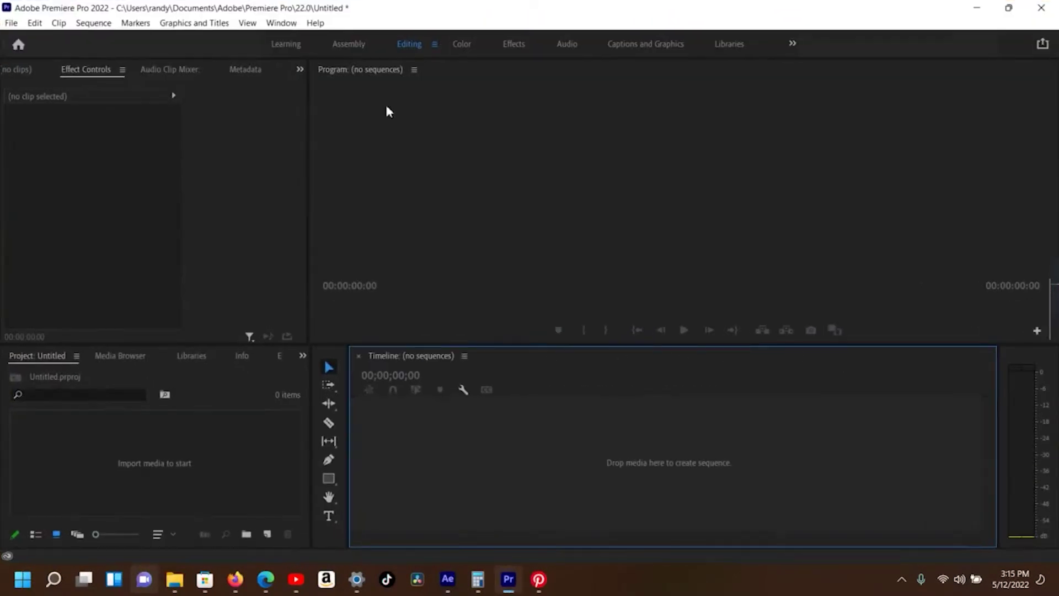
# Switch between Premiere and the 100ANV01 clip folder, leaving the folder window on top
pyautogui.click(175, 579)
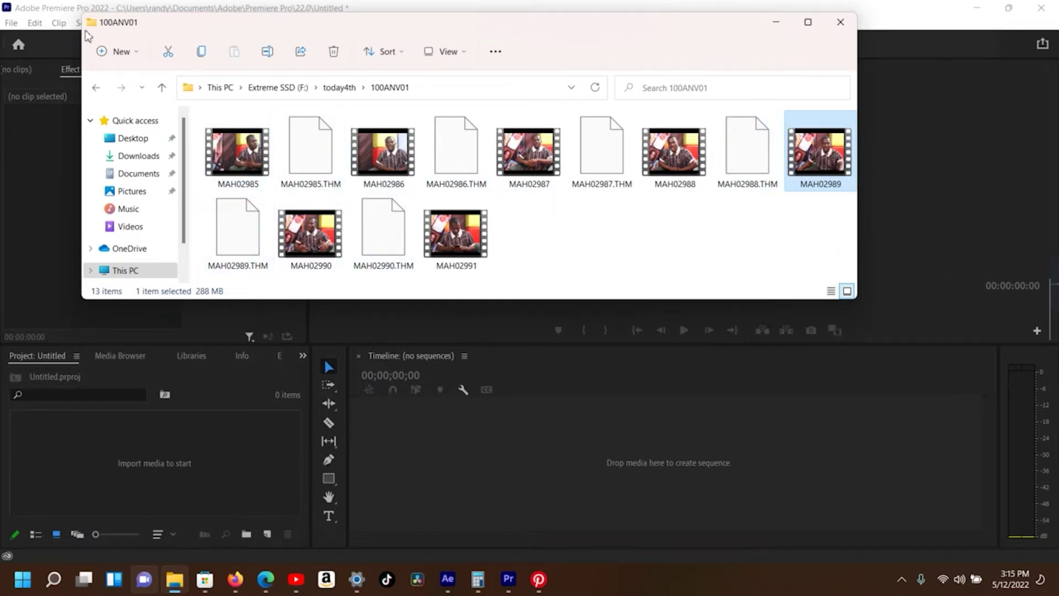
pyautogui.click(306, 11)
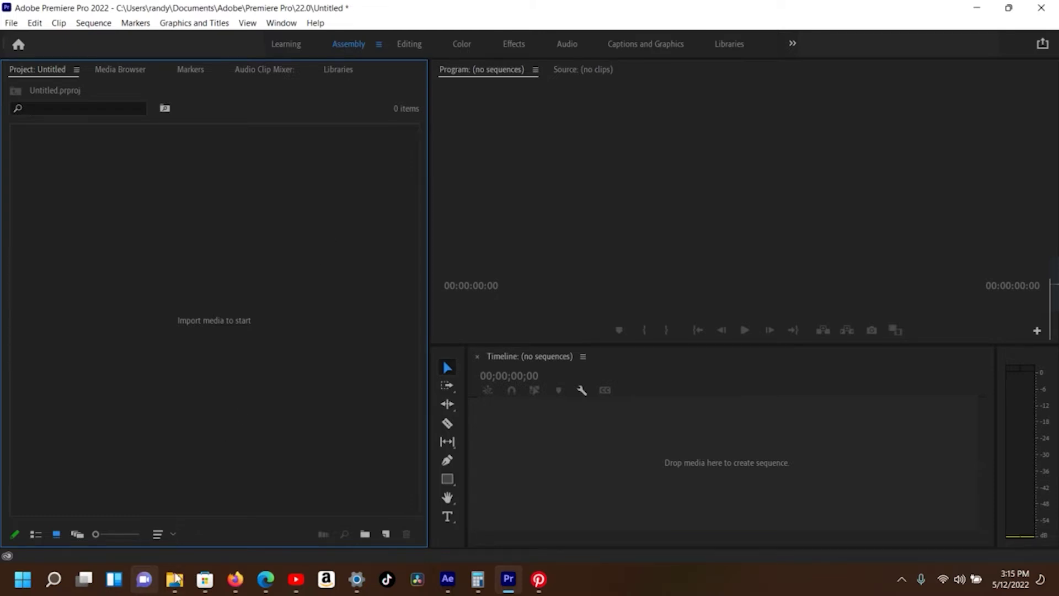
pyautogui.click(174, 580)
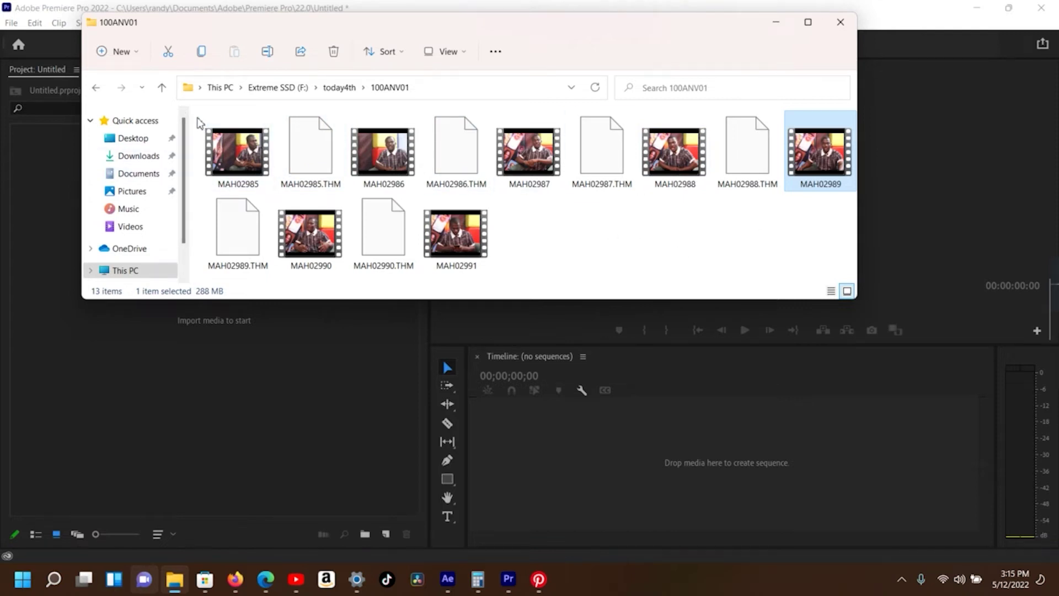
pyautogui.moveTo(198, 123); pyautogui.dragTo(844, 235)
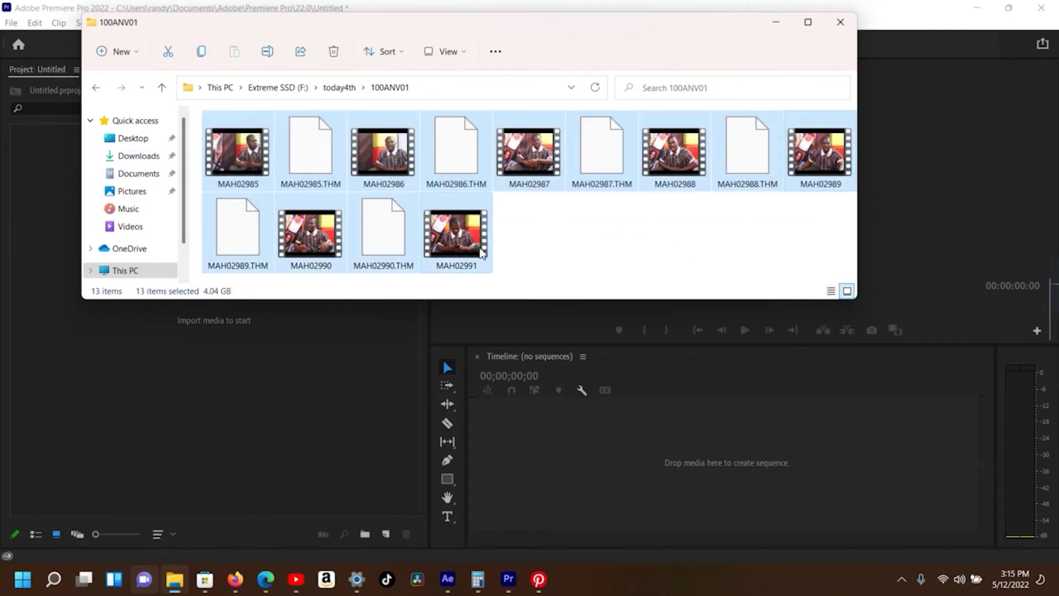
pyautogui.click(571, 265)
pyautogui.doubleClick(238, 152)
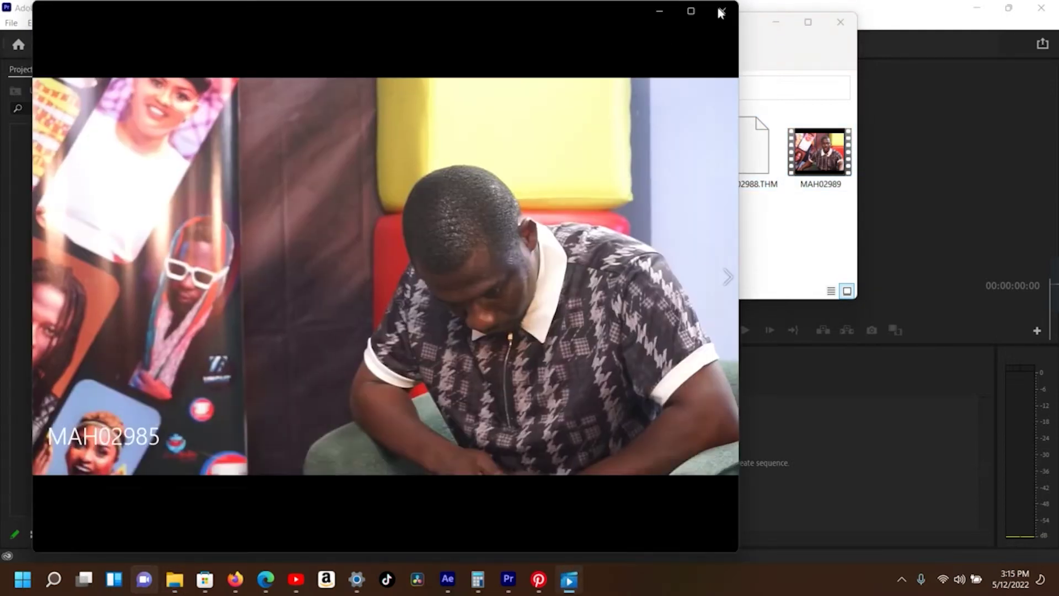
pyautogui.click(288, 489)
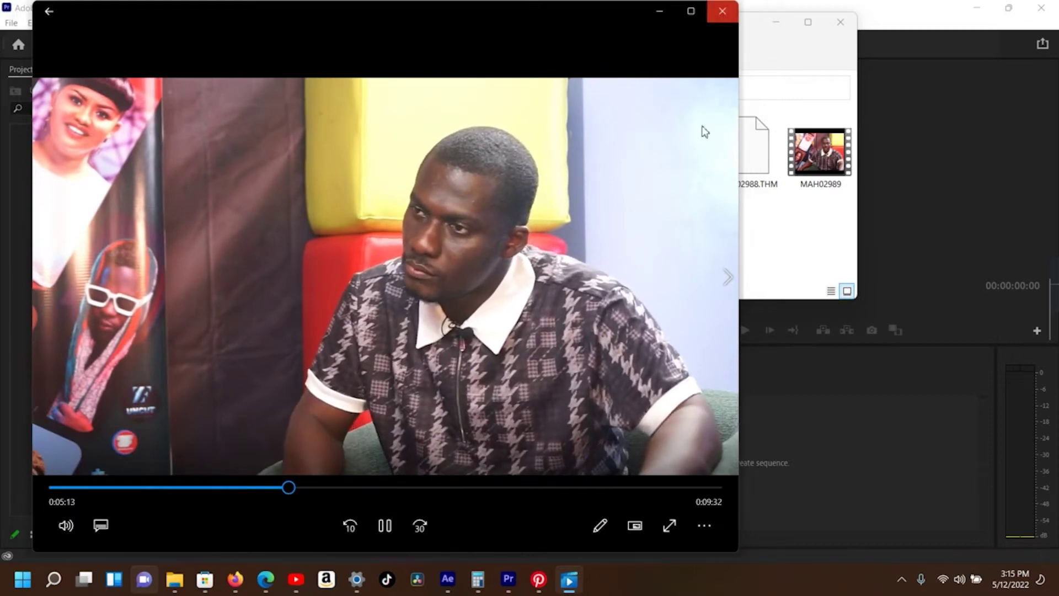
pyautogui.click(723, 11)
pyautogui.doubleClick(673, 158)
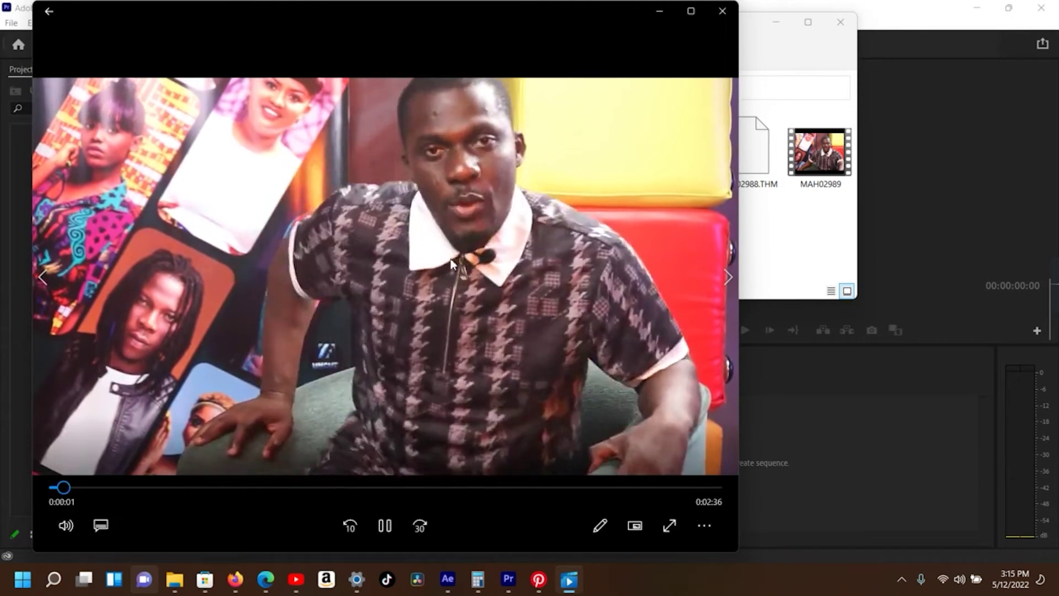
pyautogui.click(722, 11)
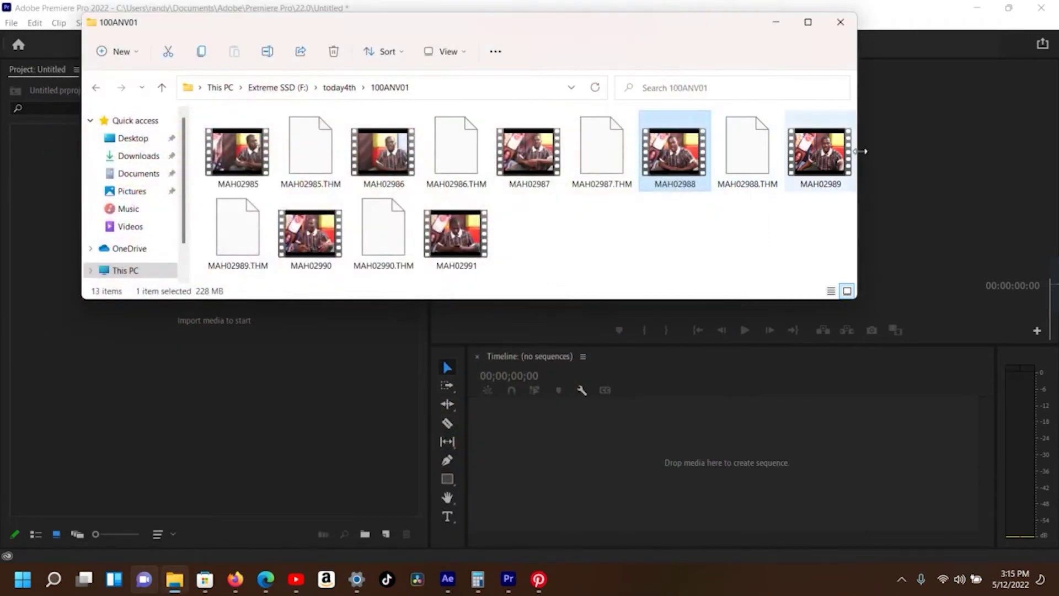
# Drag clips MAH02988–MAH02991 into Premiere's Project panel, then return Explorer to today4th
pyautogui.keyDown('ctrl'); pyautogui.click(828, 159); pyautogui.keyUp('ctrl')
pyautogui.keyDown('ctrl'); pyautogui.click(311, 232); pyautogui.keyUp('ctrl')
pyautogui.keyDown('ctrl'); pyautogui.click(456, 232); pyautogui.keyUp('ctrl')
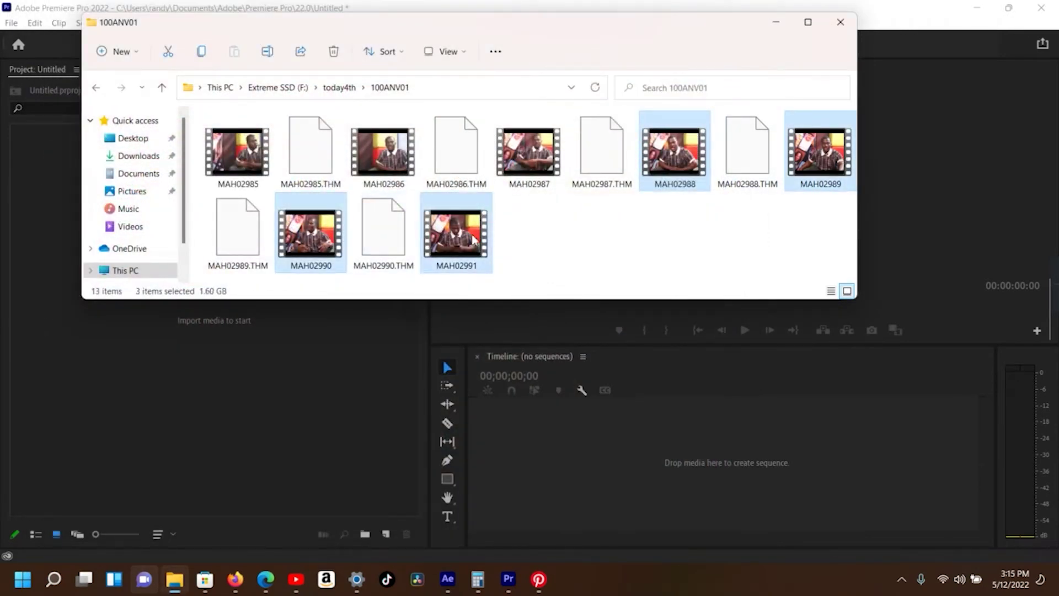
pyautogui.moveTo(215, 352); pyautogui.dragTo(212, 395)
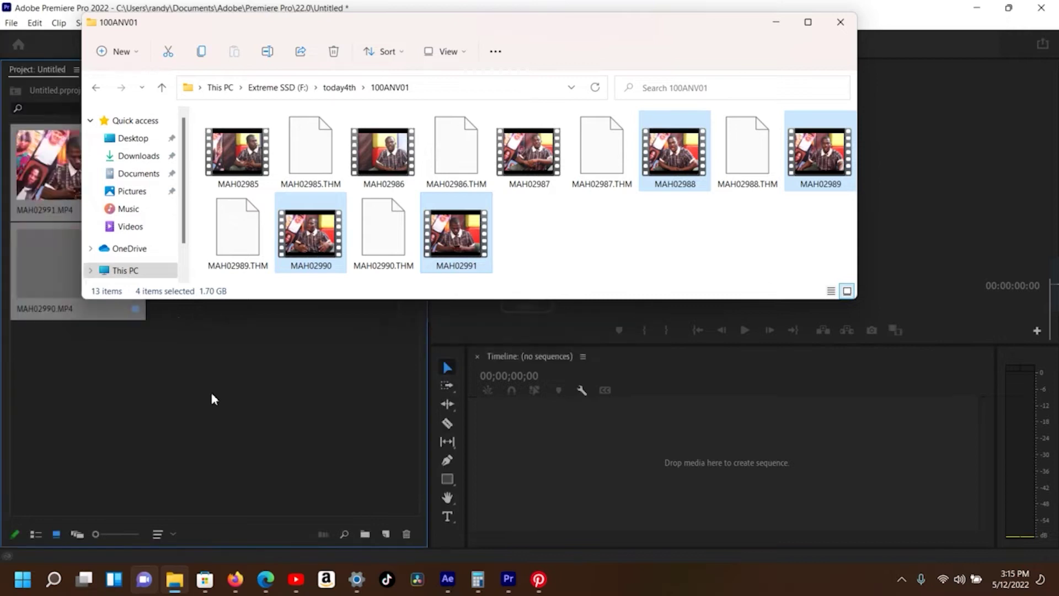
pyautogui.click(211, 394)
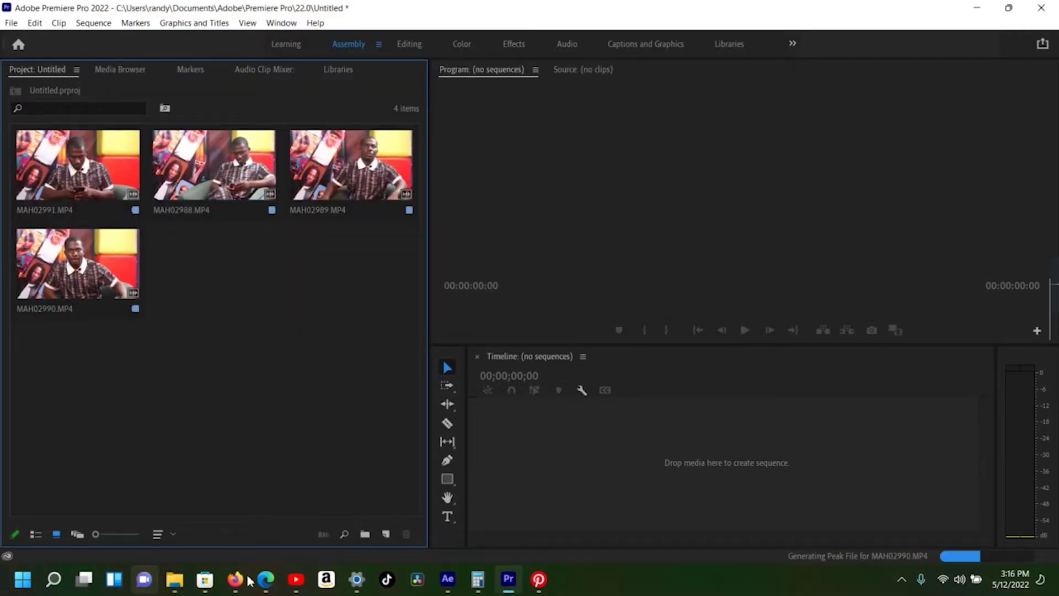
pyautogui.click(175, 579)
pyautogui.click(94, 90)
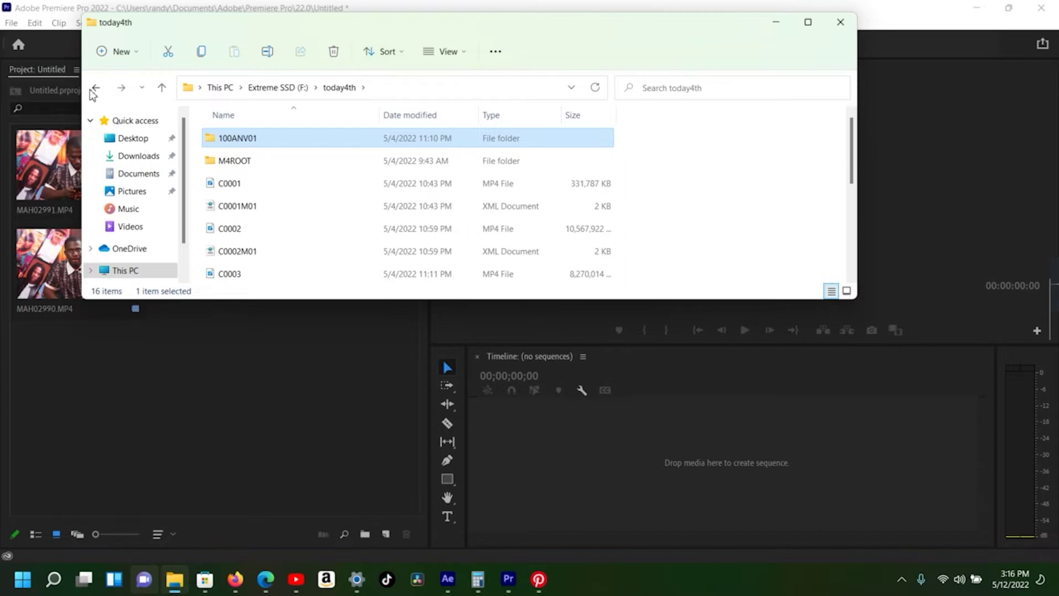
# Browse the M4ROOT and CLIP folders, then show today4th's files as large thumbnails
pyautogui.click(48, 263)
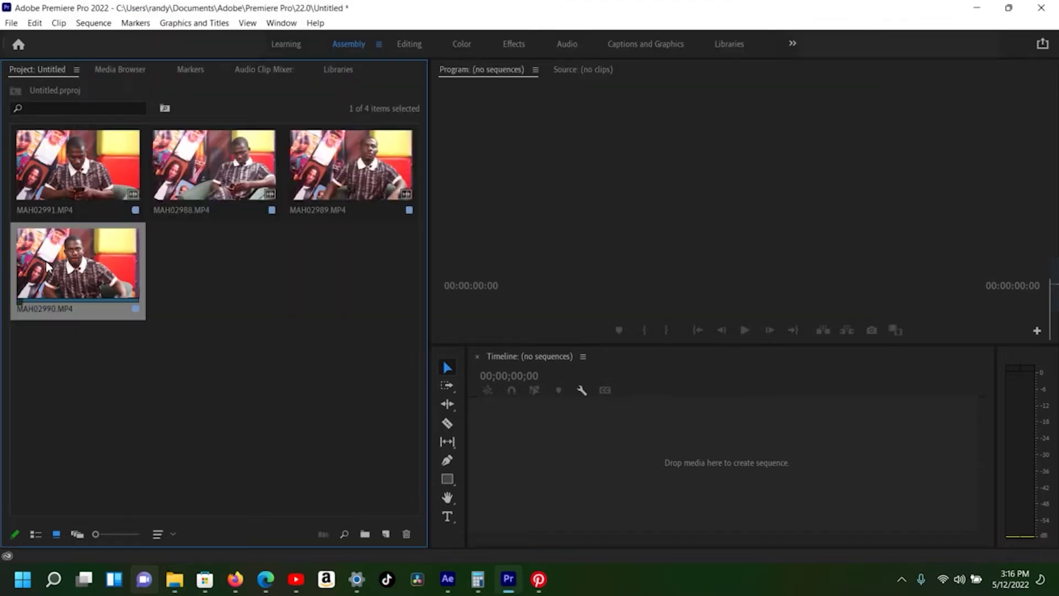
pyautogui.click(174, 580)
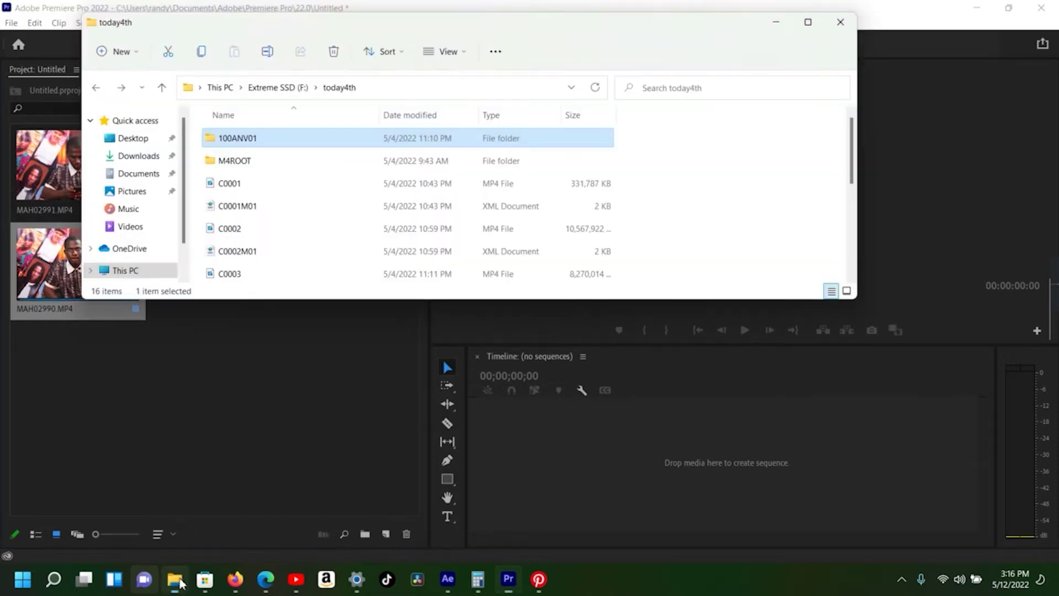
pyautogui.doubleClick(232, 161)
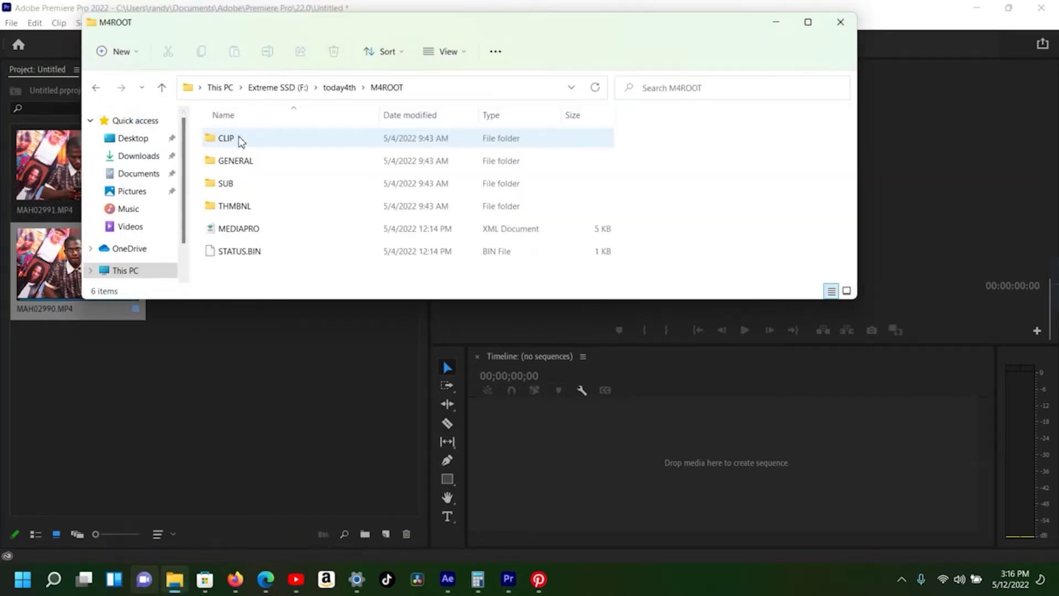
pyautogui.doubleClick(241, 141)
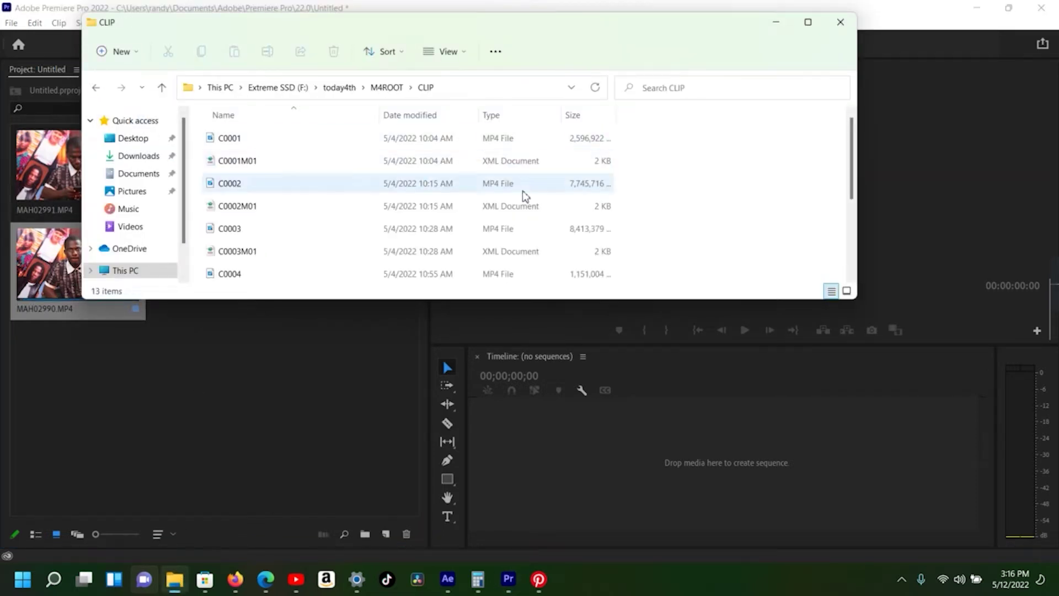
pyautogui.click(847, 291)
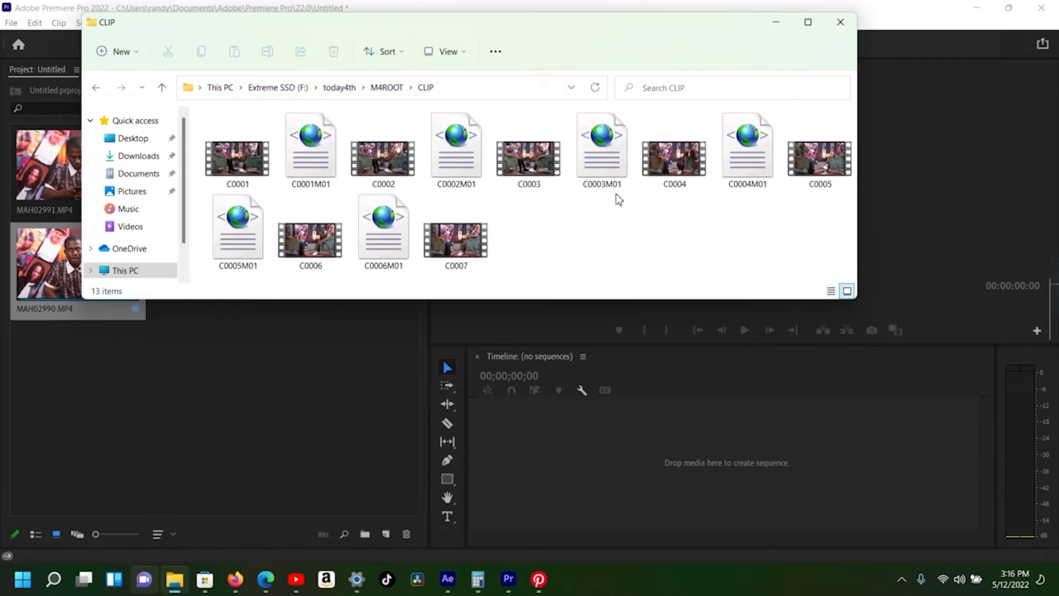
pyautogui.click(95, 88)
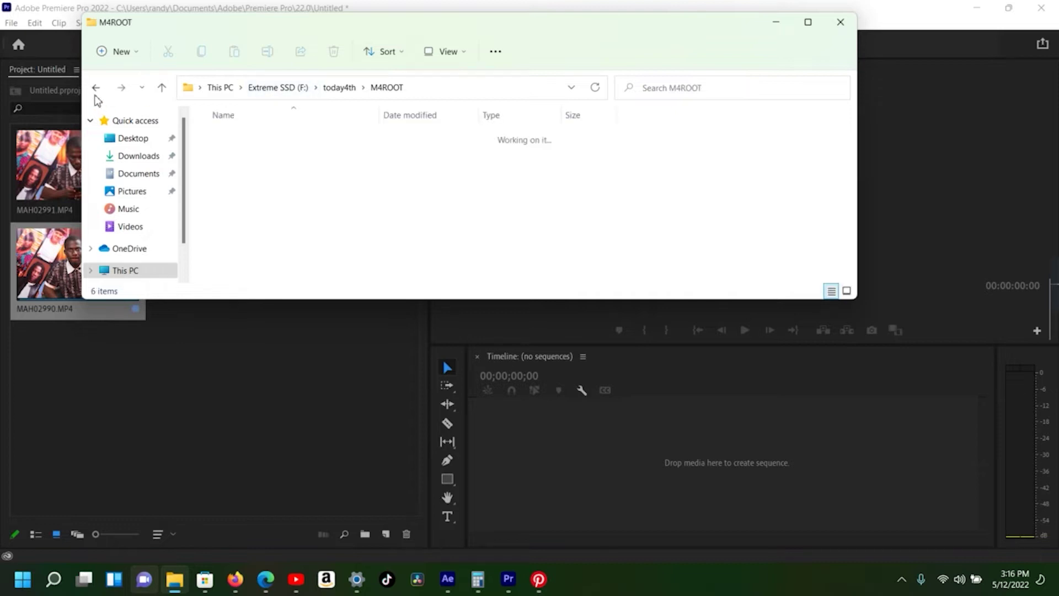
pyautogui.click(97, 91)
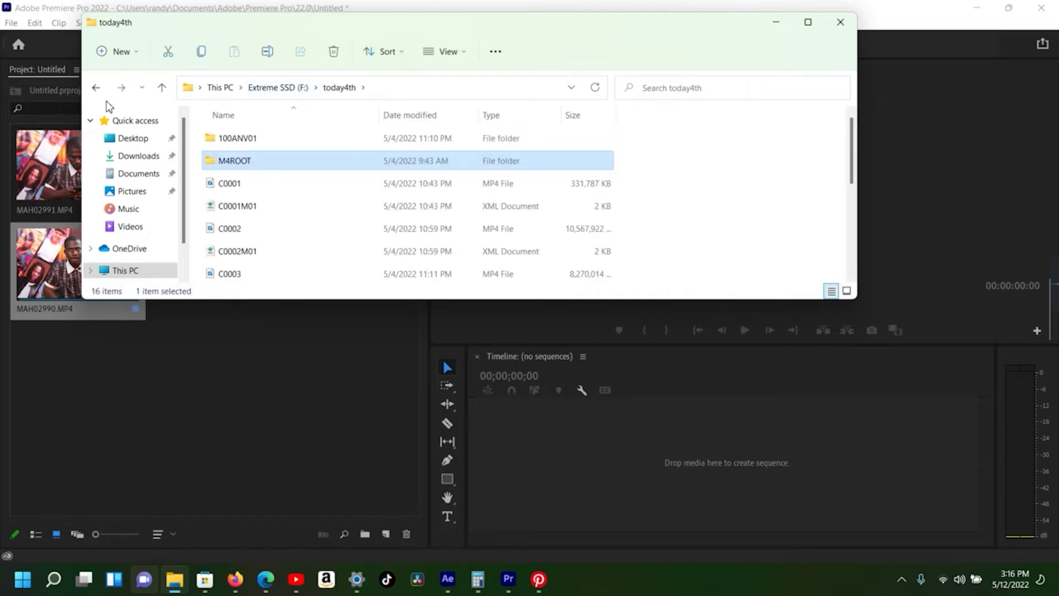
pyautogui.click(845, 291)
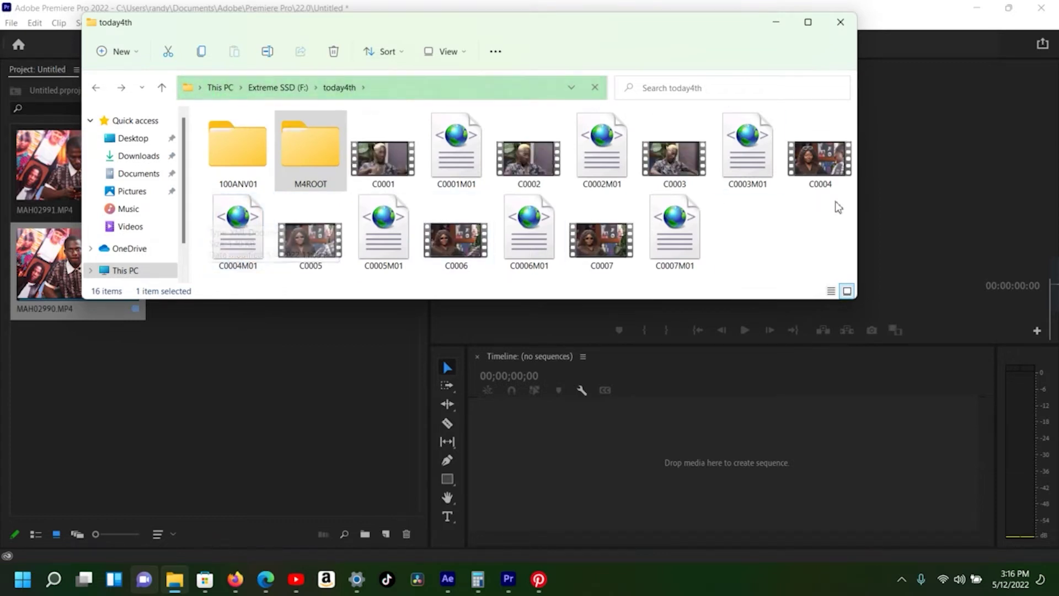
# Import clips C0004, C0005, C0006 and C0007 from today4th into the Premiere project
pyautogui.click(830, 182)
pyautogui.keyDown('ctrl'); pyautogui.click(312, 254); pyautogui.keyUp('ctrl')
pyautogui.keyDown('ctrl'); pyautogui.click(456, 259); pyautogui.keyUp('ctrl')
pyautogui.keyDown('ctrl'); pyautogui.click(577, 248); pyautogui.keyUp('ctrl')
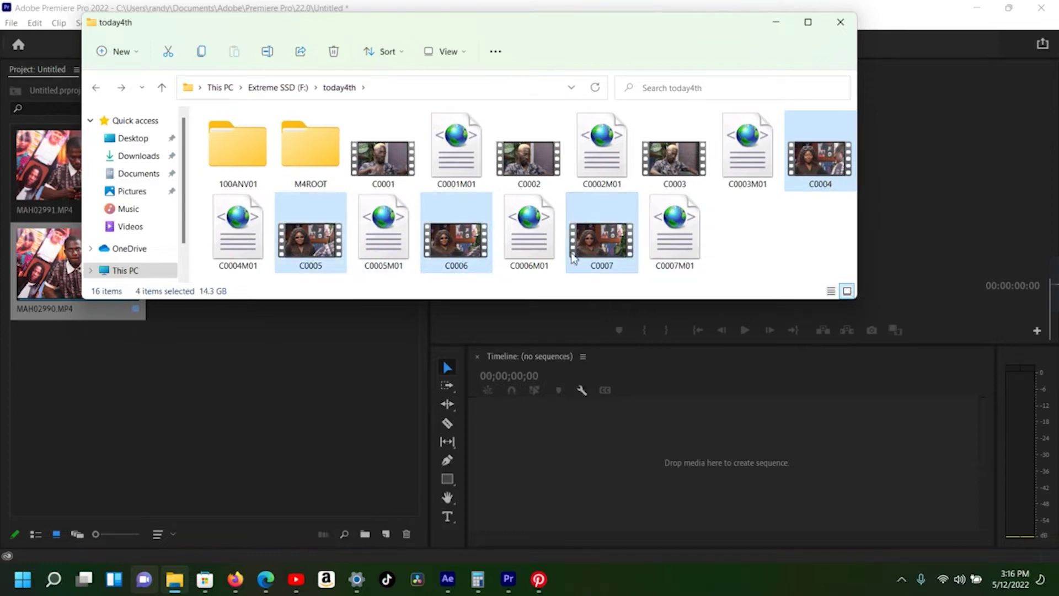
pyautogui.moveTo(593, 242); pyautogui.dragTo(310, 406)
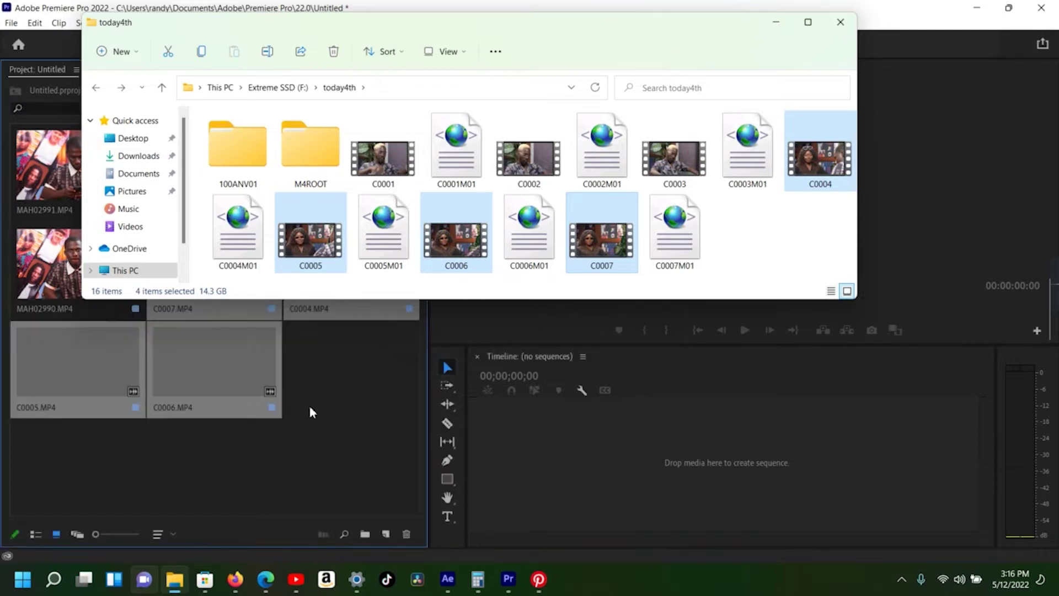
pyautogui.click(314, 411)
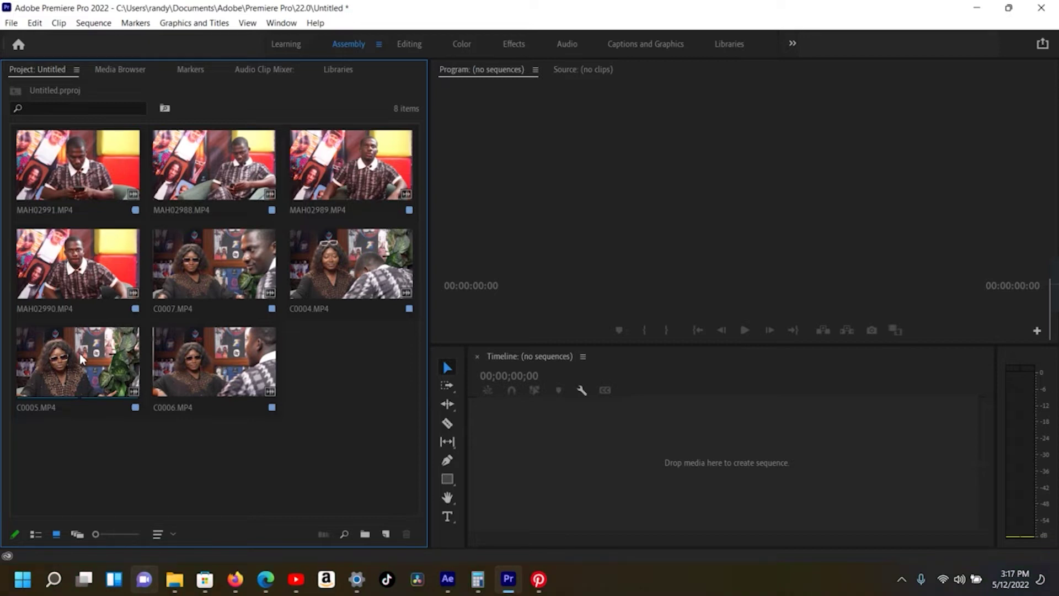
# Open the M4ROOT > CLIP folder in File Explorer
pyautogui.click(174, 579)
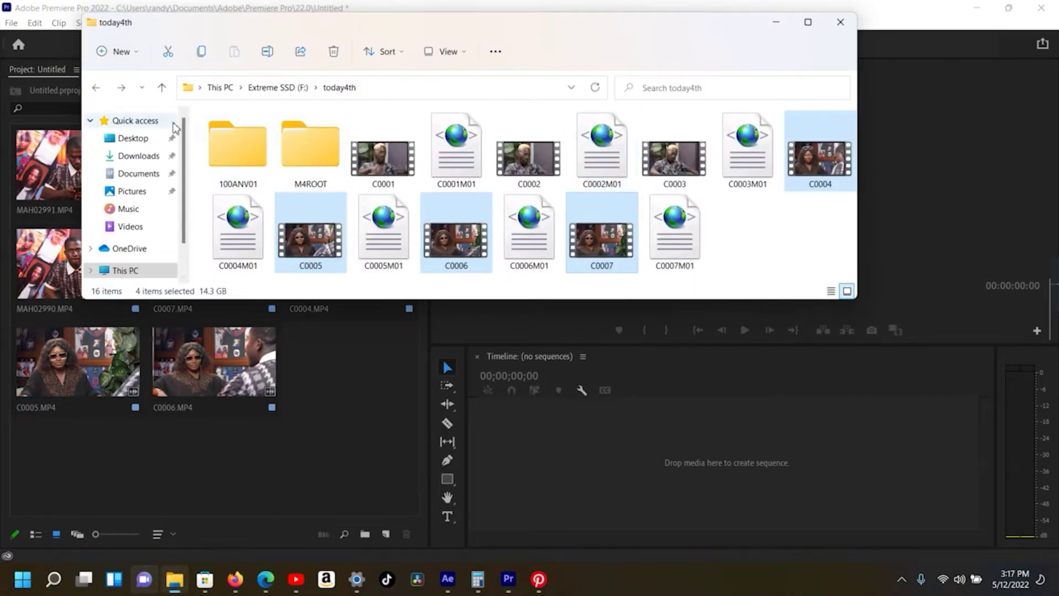
pyautogui.doubleClick(309, 148)
pyautogui.doubleClick(249, 138)
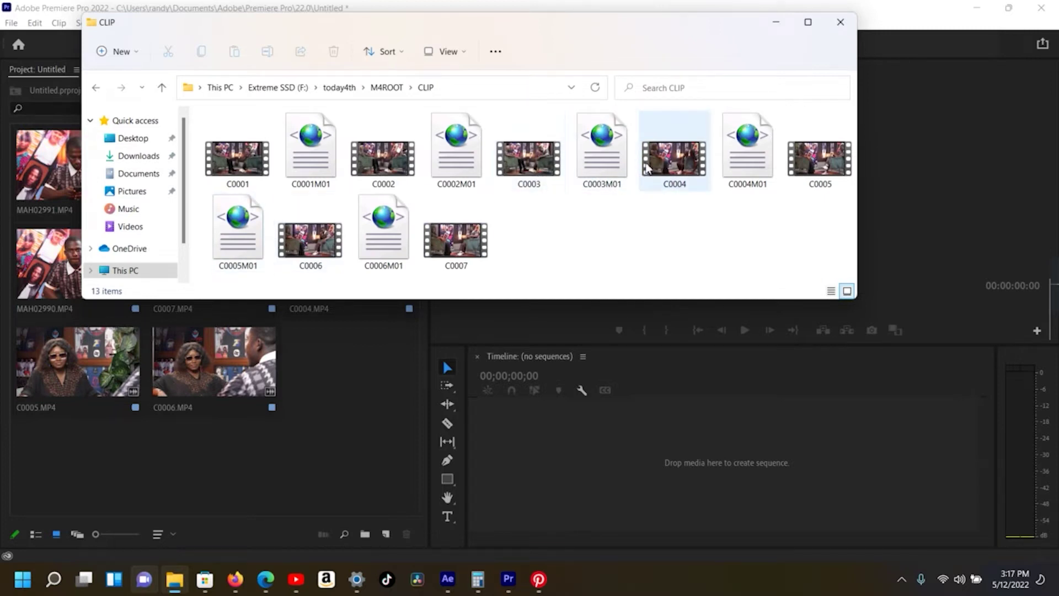
# Import the CLIP folder's C0004–C0007 into Premiere and minimize the Explorer window
pyautogui.moveTo(648, 169)
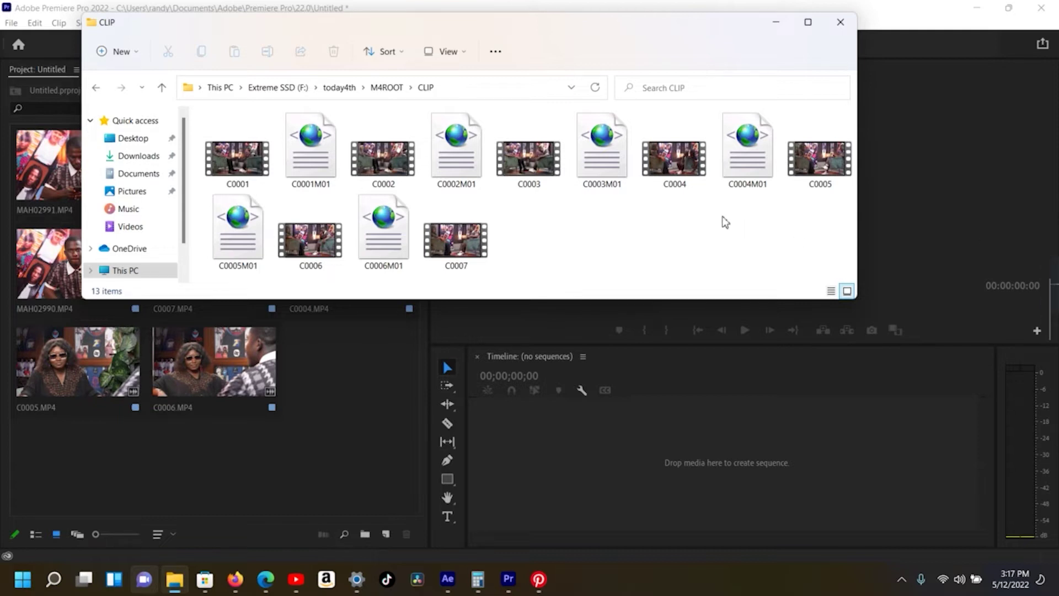
pyautogui.click(703, 177)
pyautogui.keyDown('ctrl'); pyautogui.click(821, 171); pyautogui.keyUp('ctrl')
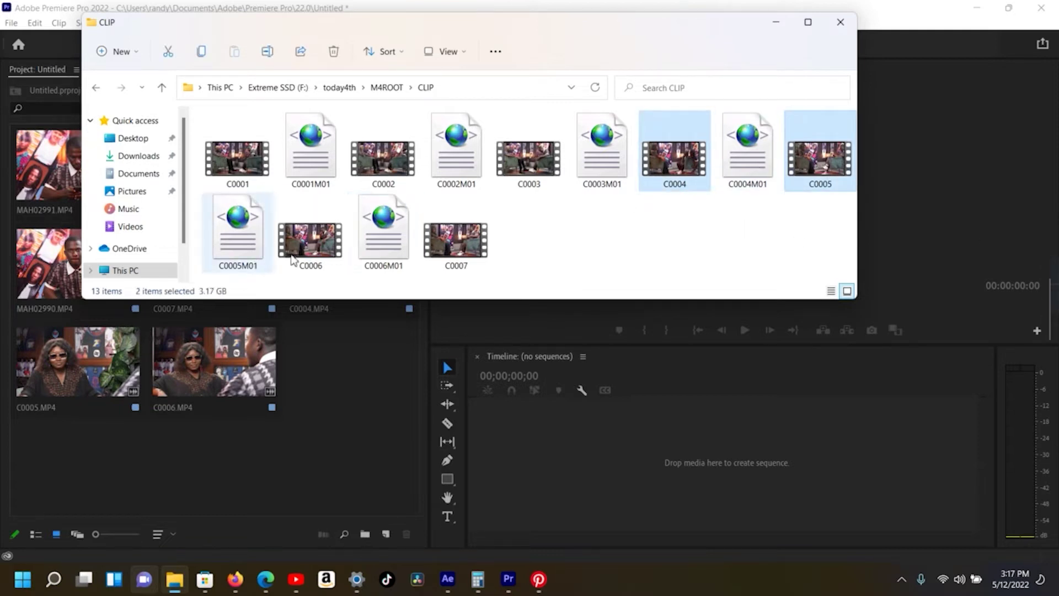
pyautogui.keyDown('ctrl'); pyautogui.click(309, 237); pyautogui.keyUp('ctrl')
pyautogui.keyDown('ctrl'); pyautogui.click(456, 237); pyautogui.keyUp('ctrl')
pyautogui.moveTo(478, 243); pyautogui.dragTo(348, 446)
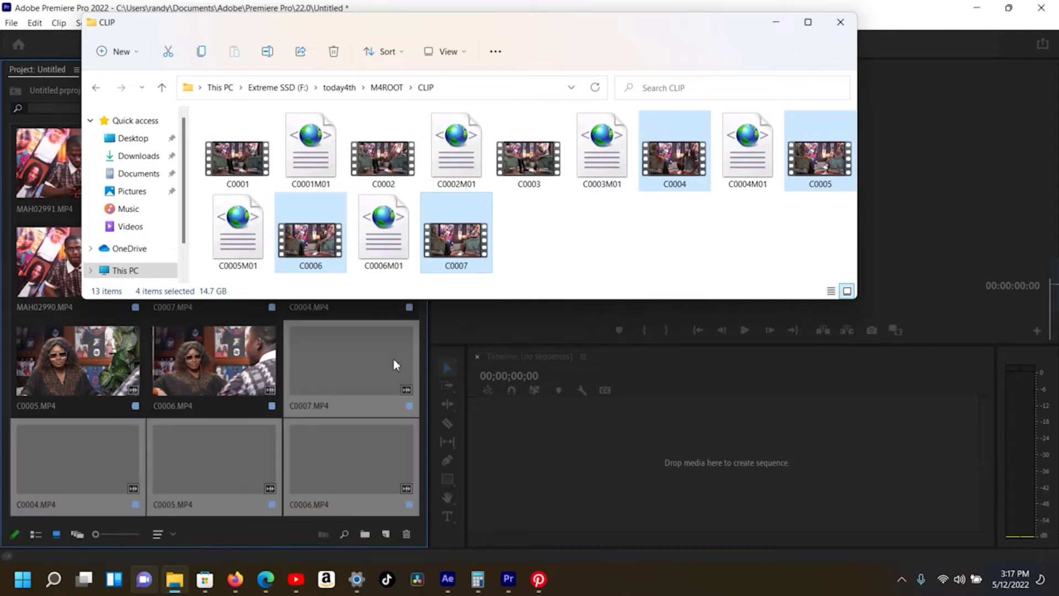
pyautogui.click(776, 25)
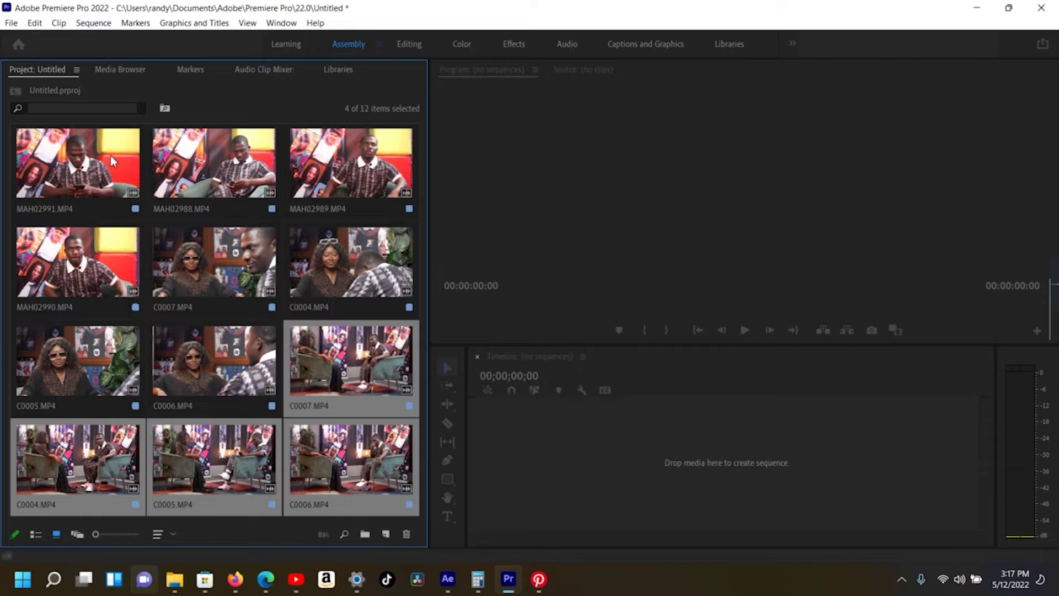
# Put MAH02988–MAH02991 into a New Bin From Selection named 'camera 1'
pyautogui.click(74, 255)
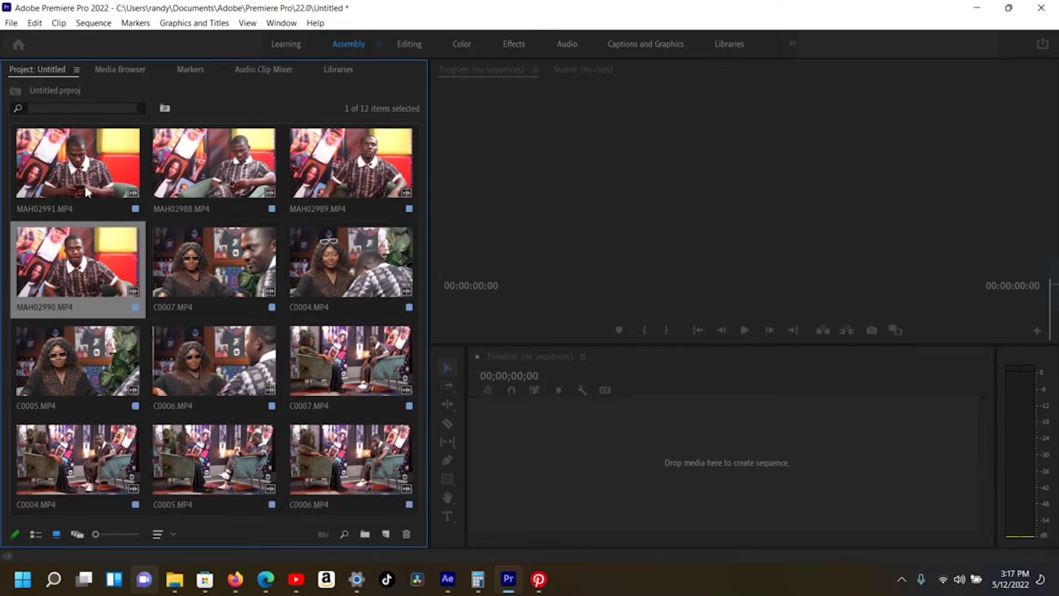
pyautogui.keyDown('ctrl'); pyautogui.click(86, 192); pyautogui.keyUp('ctrl')
pyautogui.keyDown('ctrl'); pyautogui.click(193, 165); pyautogui.keyUp('ctrl')
pyautogui.keyDown('ctrl'); pyautogui.click(325, 168); pyautogui.keyUp('ctrl')
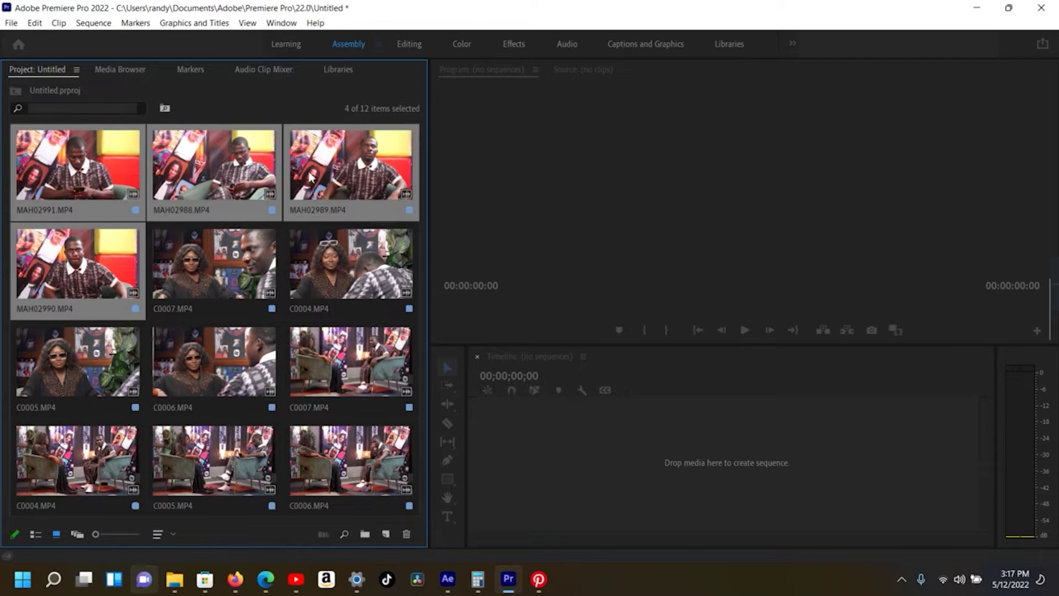
pyautogui.rightClick(307, 179)
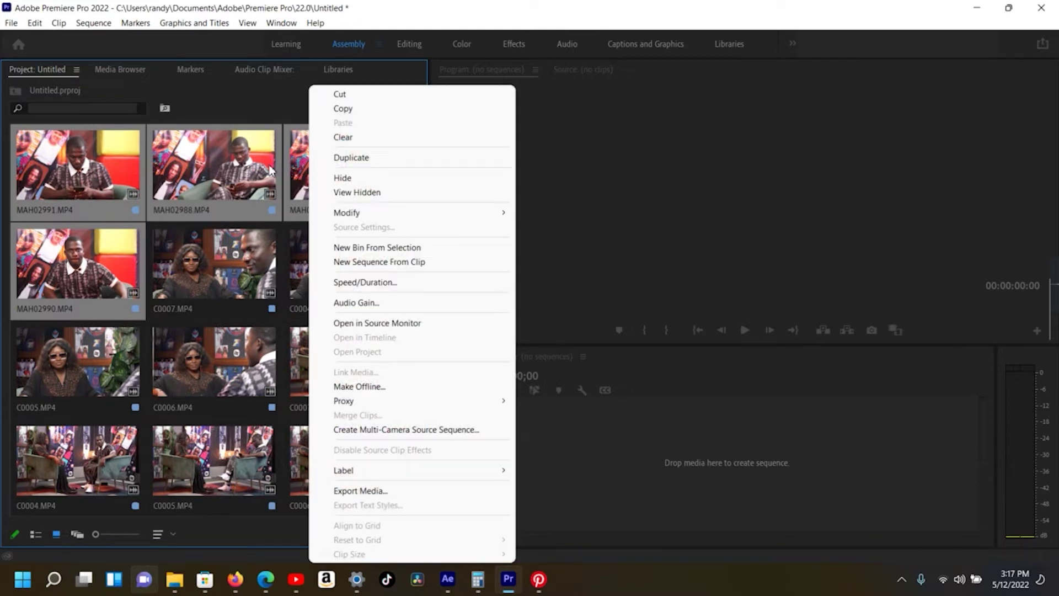
pyautogui.click(366, 248)
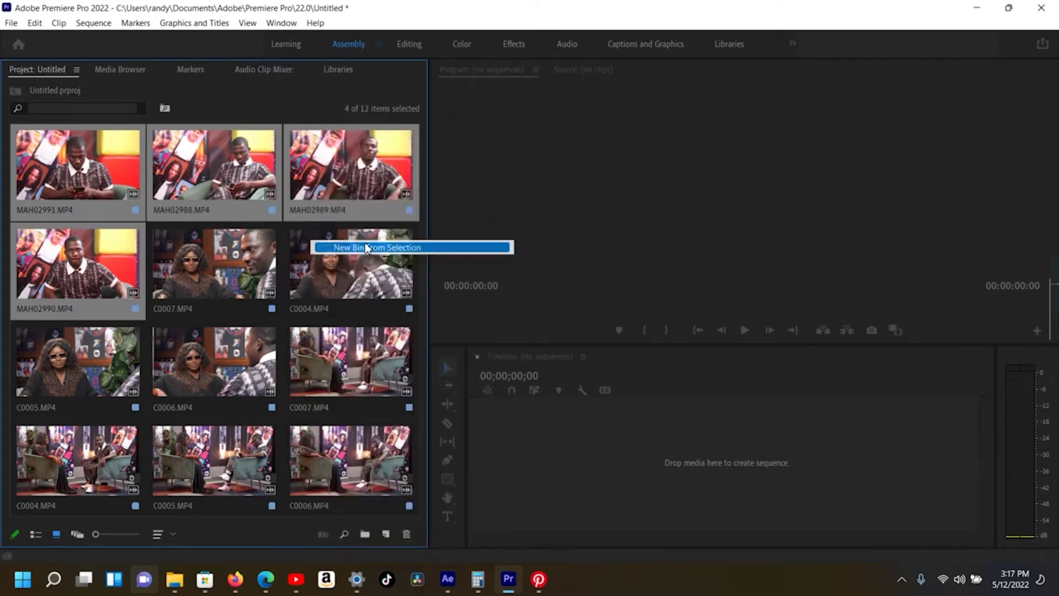
pyautogui.press('BackSpace')
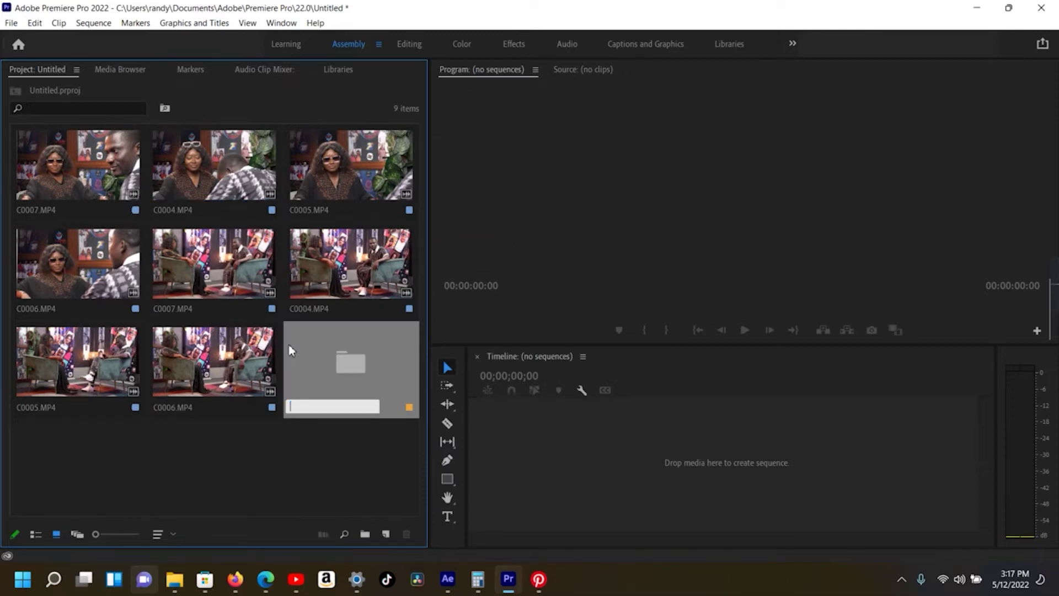
pyautogui.write('camera')
pyautogui.write('1')
pyautogui.press('Return')
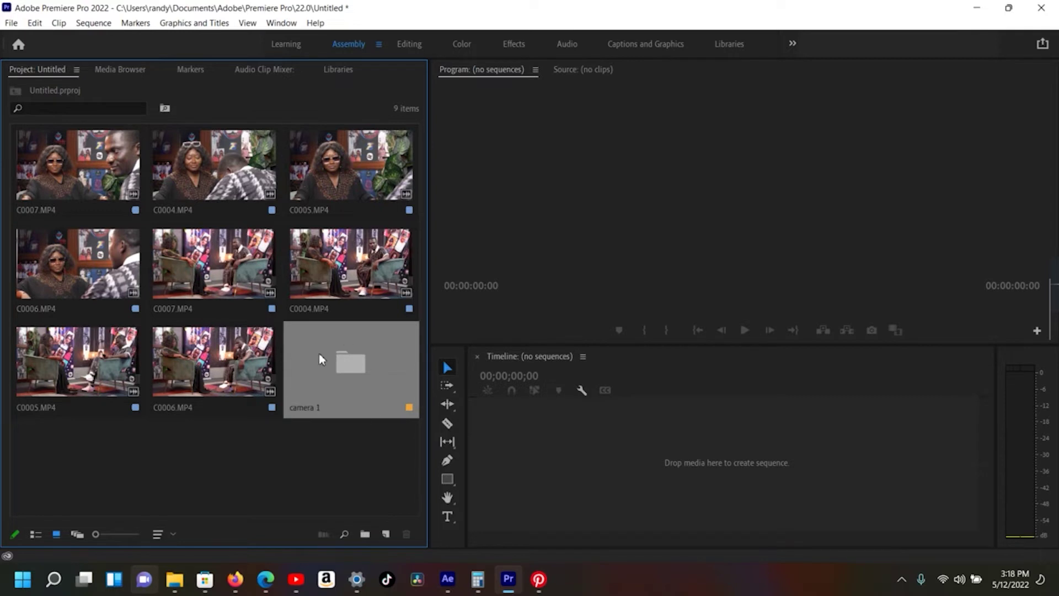
# Put the C0004–C0007 sunglasses close-ups into a New Bin From Selection named 'camera 2'
pyautogui.click(110, 188)
pyautogui.keyDown('ctrl'); pyautogui.click(154, 190); pyautogui.keyUp('ctrl')
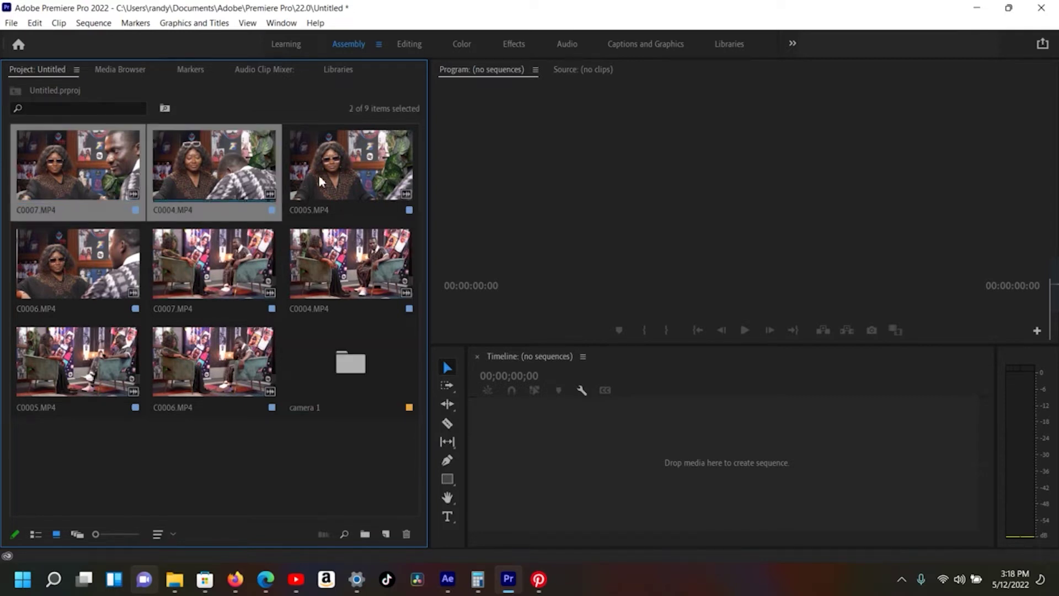
pyautogui.keyDown('ctrl'); pyautogui.click(333, 179); pyautogui.keyUp('ctrl')
pyautogui.keyDown('ctrl'); pyautogui.click(120, 255); pyautogui.keyUp('ctrl')
pyautogui.rightClick(119, 255)
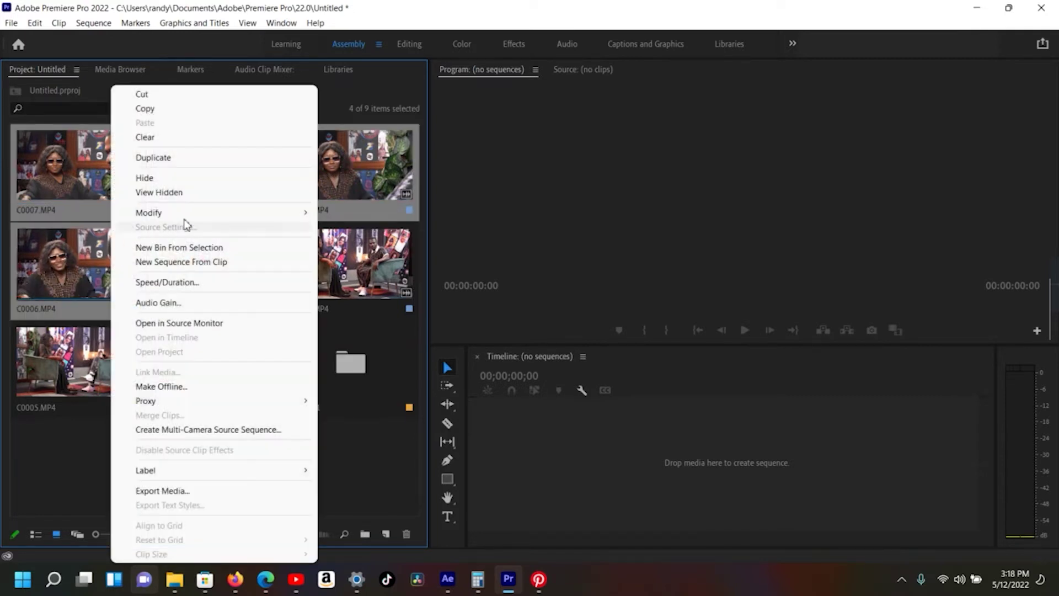
pyautogui.moveTo(220, 216)
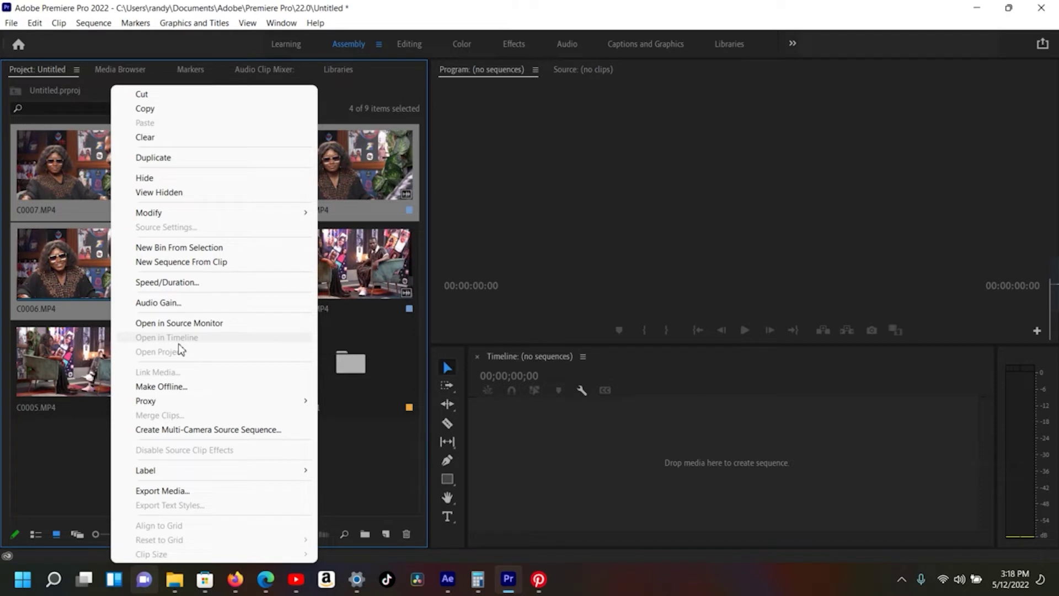
pyautogui.click(182, 248)
pyautogui.write('camera')
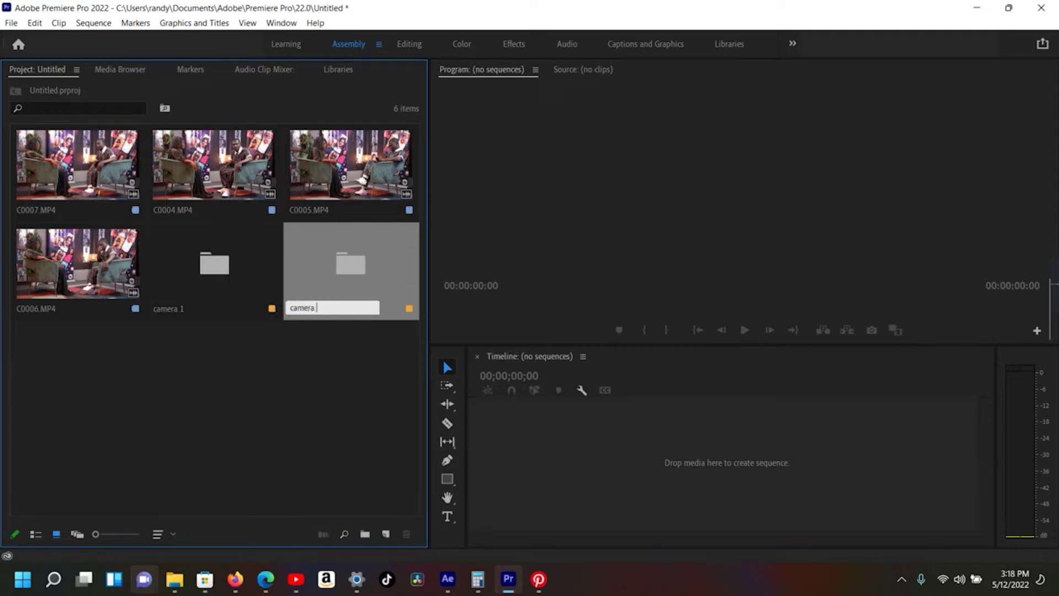
pyautogui.write(' 2')
pyautogui.click(363, 261)
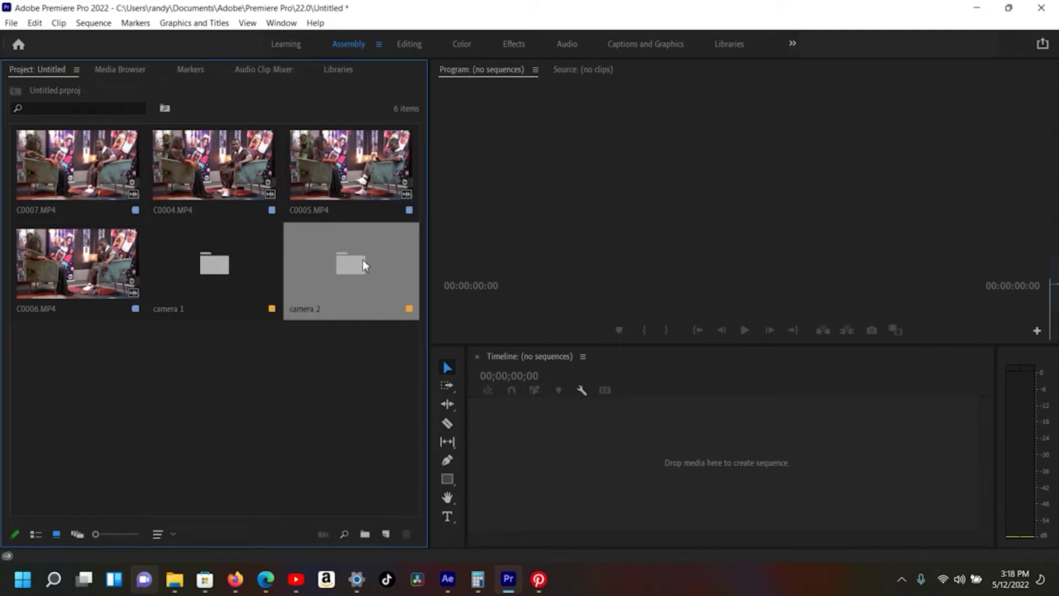
# Put the wide-shot C0004–C0007 clips into a New Bin From Selection named 'camera 3'
pyautogui.click(77, 166)
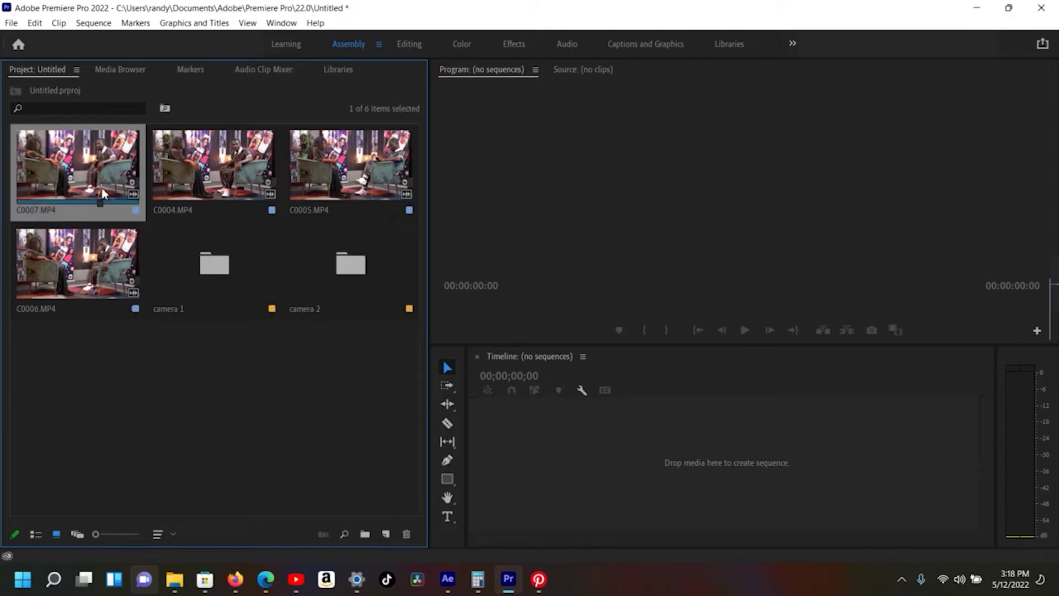
pyautogui.keyDown('ctrl'); pyautogui.click(177, 168); pyautogui.keyUp('ctrl')
pyautogui.keyDown('ctrl'); pyautogui.click(288, 148); pyautogui.keyUp('ctrl')
pyautogui.keyDown('ctrl'); pyautogui.click(91, 247); pyautogui.keyUp('ctrl')
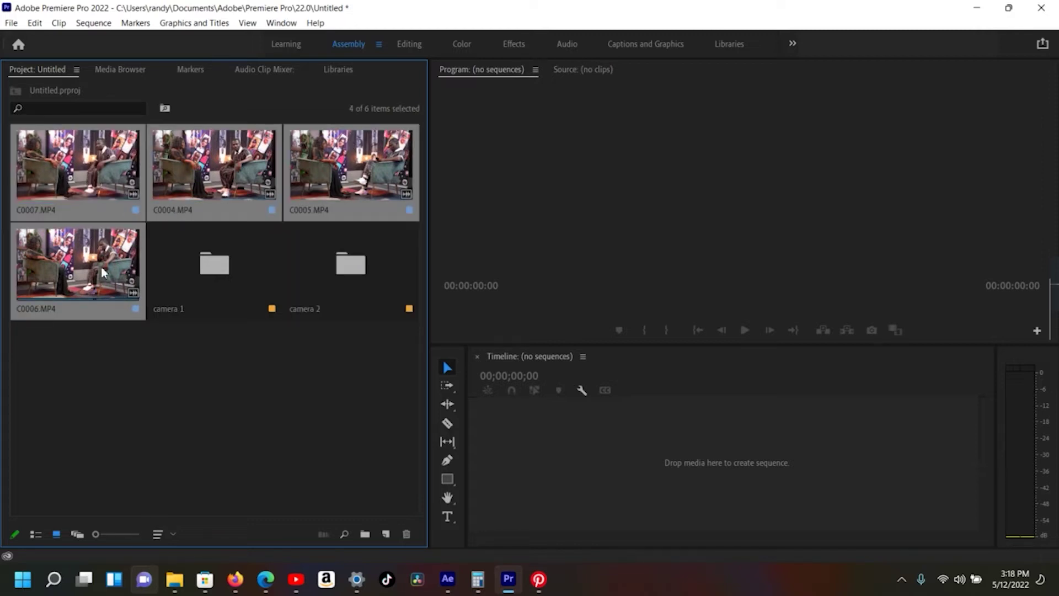
pyautogui.rightClick(95, 285)
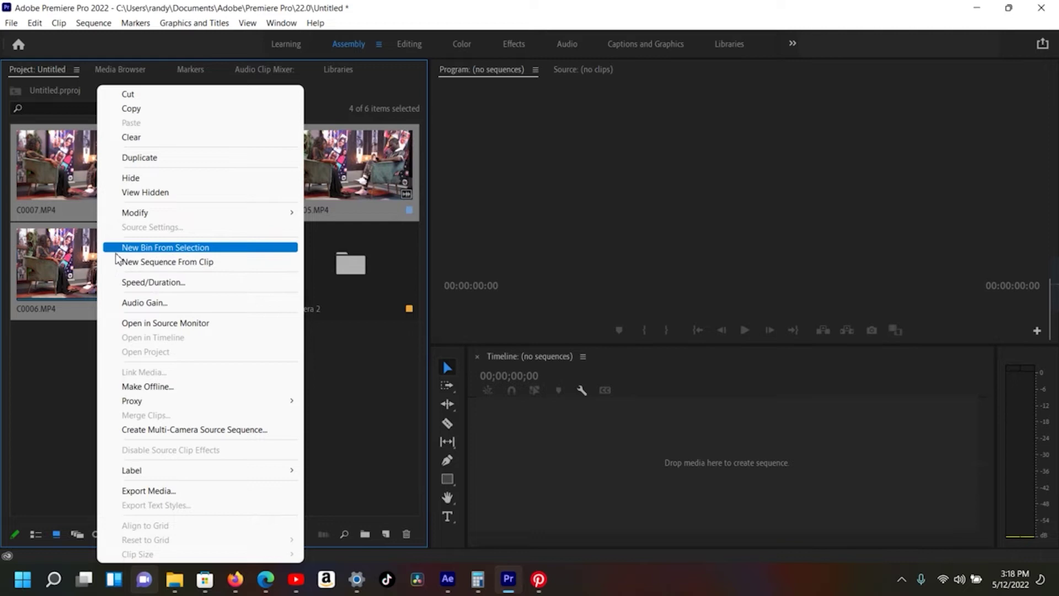
pyautogui.click(119, 248)
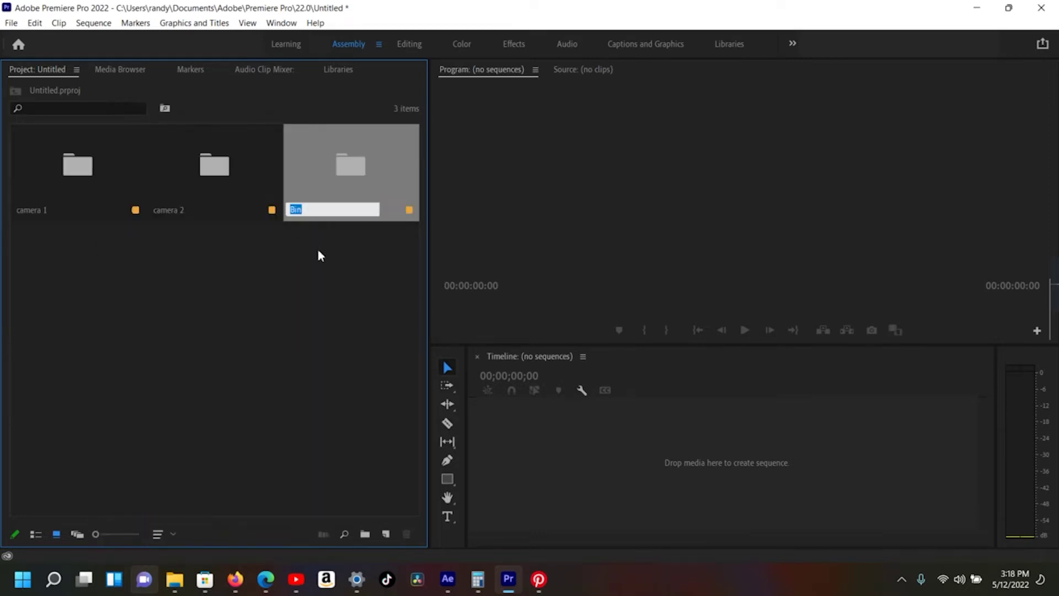
pyautogui.write('camera 2')
pyautogui.press('BackSpace')
pyautogui.write('3')
pyautogui.click(366, 164)
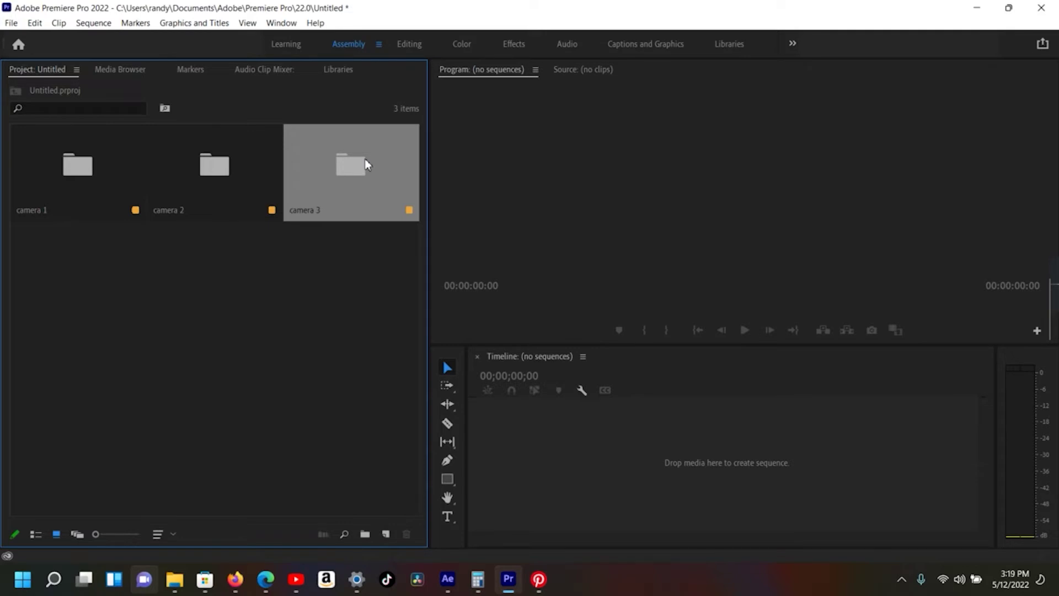
# Open the camera 1 bin to show its four MAH clips
pyautogui.click(95, 204)
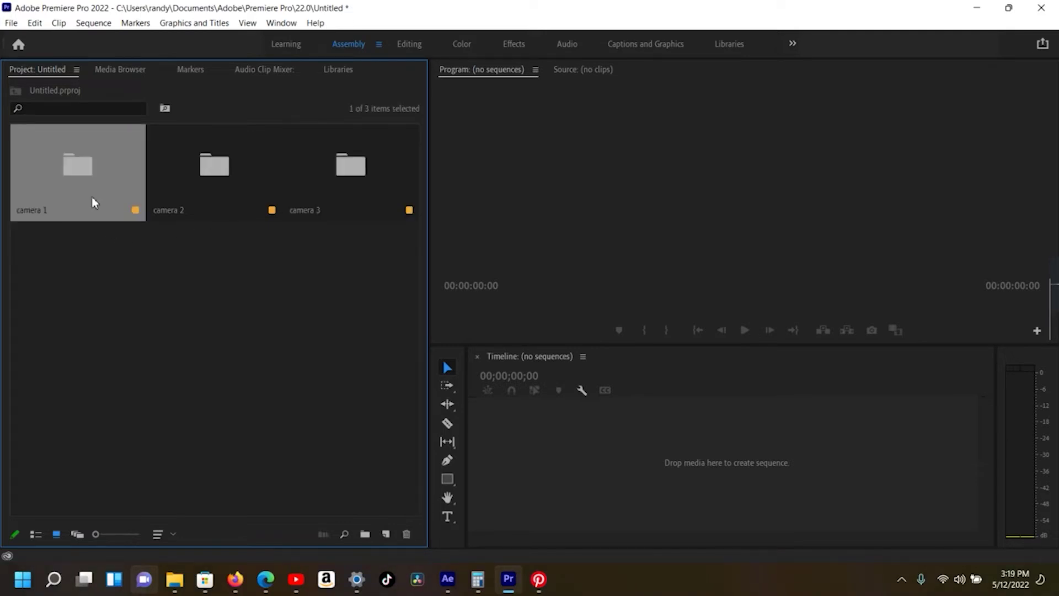
pyautogui.click(207, 177)
pyautogui.click(339, 162)
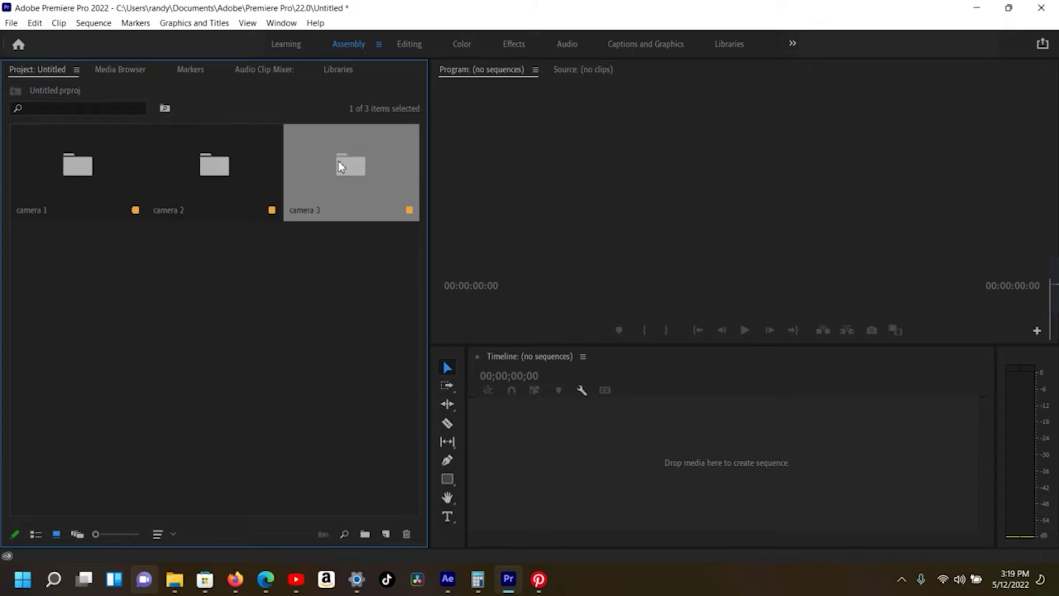
pyautogui.doubleClick(80, 190)
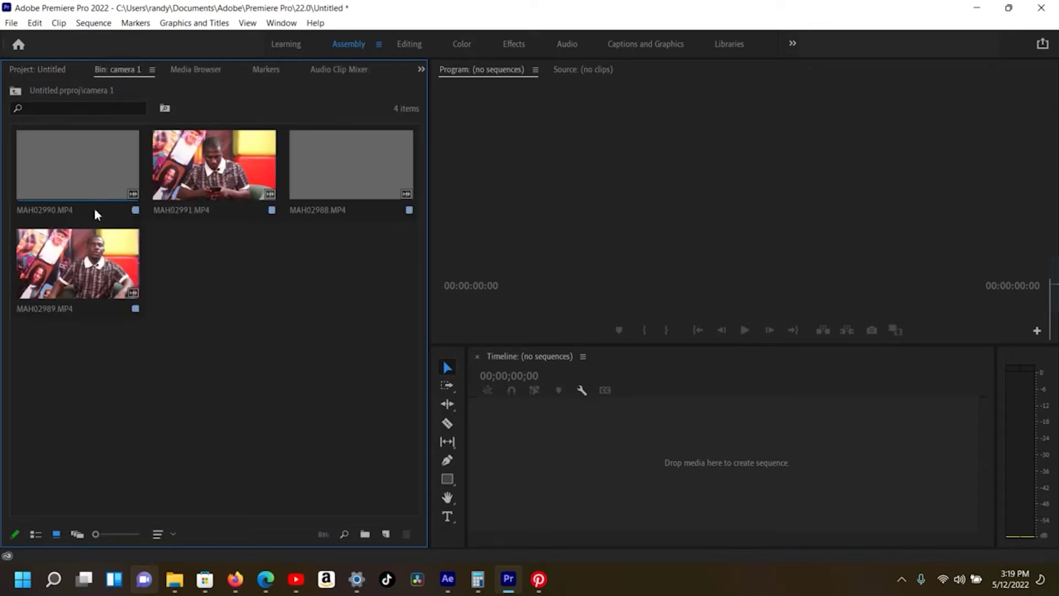
# Lay MAH02990, MAH02991, MAH02988 and MAH02989 end to end on a new timeline, then open camera 2
pyautogui.moveTo(91, 174)
pyautogui.mouseDown()
pyautogui.moveTo(540, 445)
pyautogui.moveTo(523, 465)
pyautogui.mouseUp()
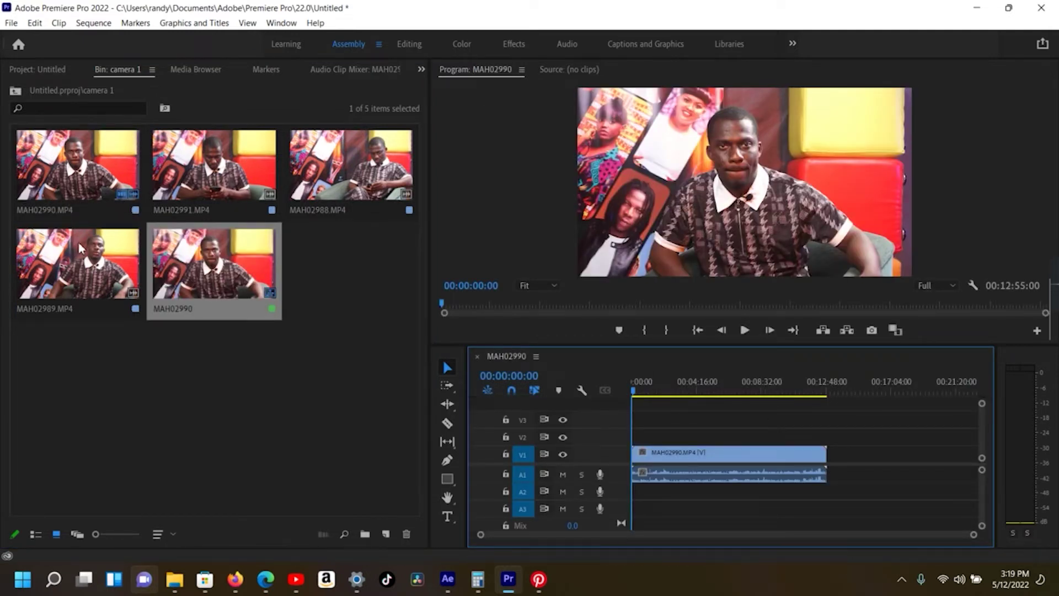
pyautogui.moveTo(204, 166)
pyautogui.mouseDown()
pyautogui.moveTo(904, 474)
pyautogui.moveTo(839, 473)
pyautogui.mouseUp()
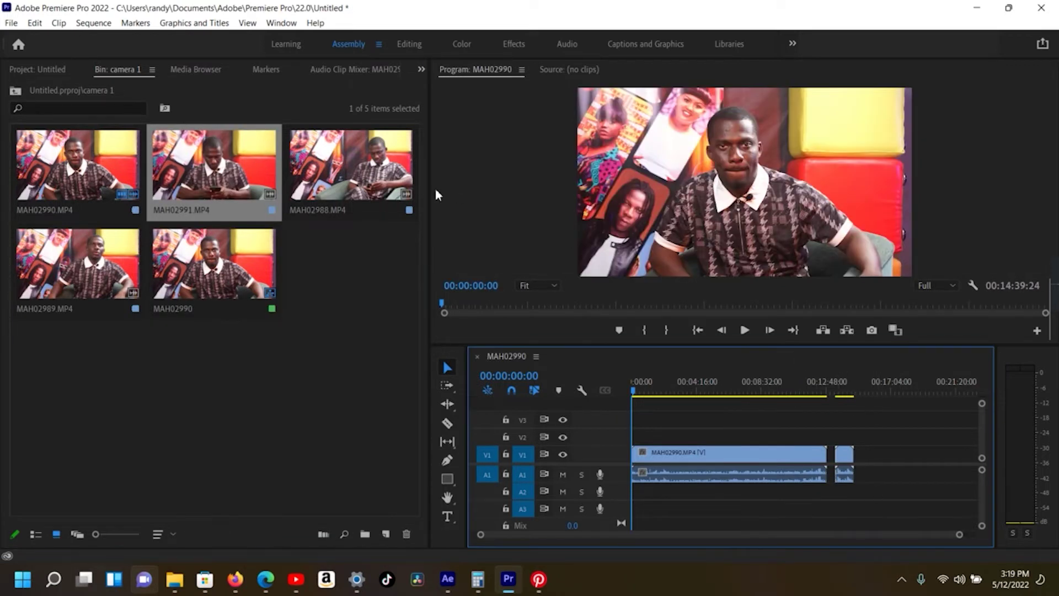
pyautogui.moveTo(343, 182)
pyautogui.mouseDown()
pyautogui.moveTo(877, 456)
pyautogui.moveTo(868, 456)
pyautogui.mouseUp()
pyautogui.moveTo(78, 264)
pyautogui.mouseDown()
pyautogui.moveTo(950, 458)
pyautogui.moveTo(916, 458)
pyautogui.mouseUp()
pyautogui.moveTo(937, 542); pyautogui.dragTo(974, 535)
pyautogui.click(30, 71)
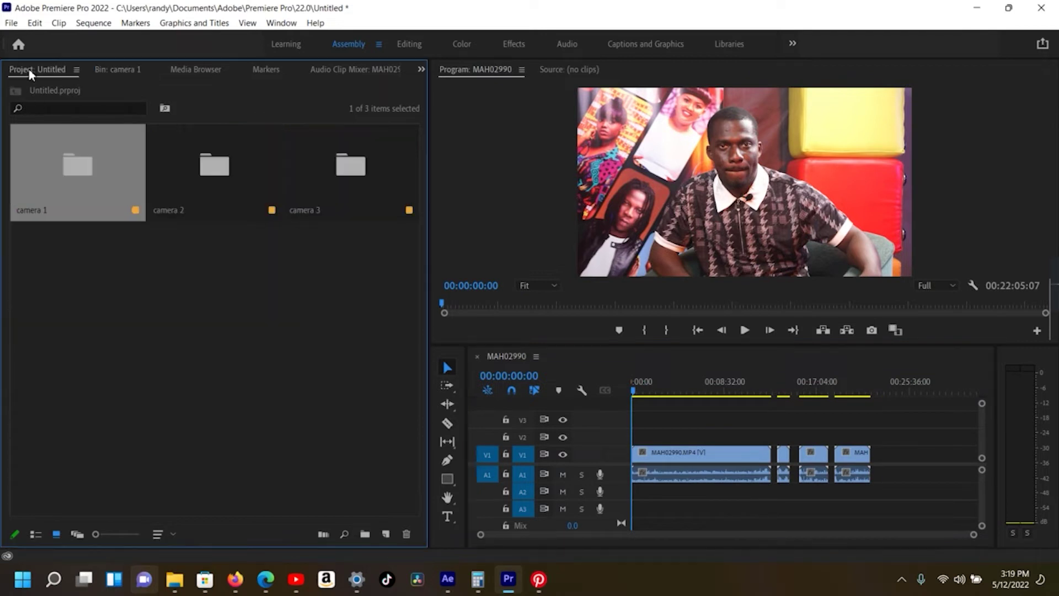
pyautogui.doubleClick(238, 173)
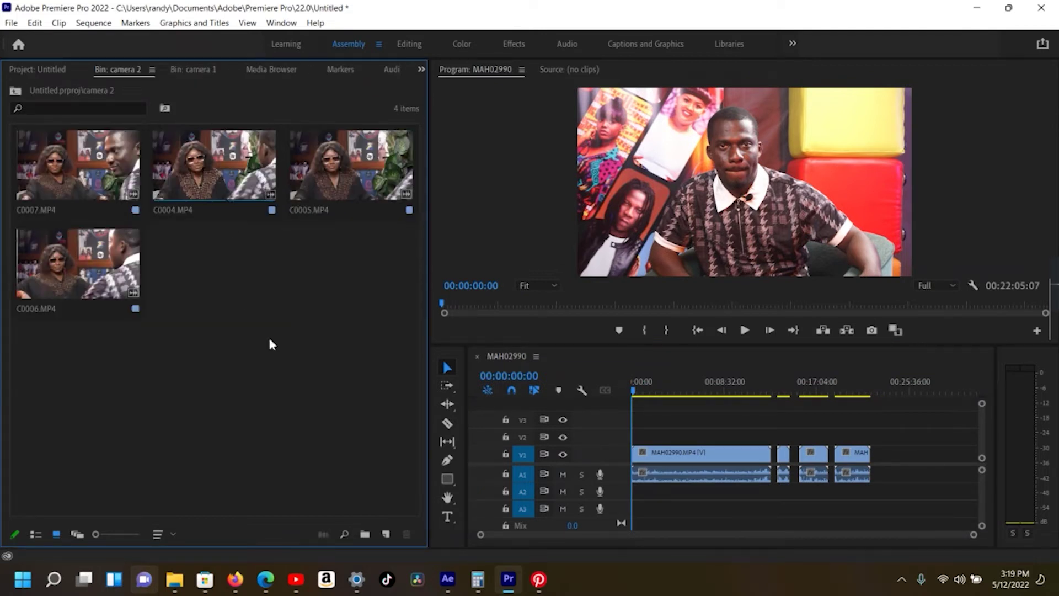
# Place C0007 on V2 at the sequence start and nudge the following V1 clips right
pyautogui.click(88, 167)
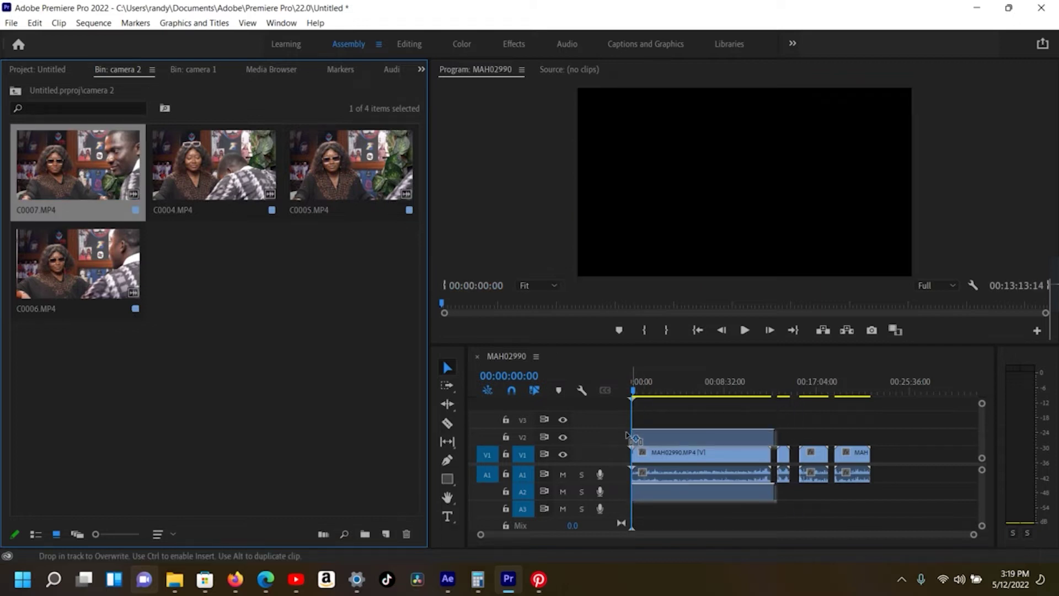
pyautogui.moveTo(556, 359); pyautogui.dragTo(684, 426)
pyautogui.moveTo(908, 413)
pyautogui.mouseDown()
pyautogui.moveTo(799, 487)
pyautogui.moveTo(838, 466)
pyautogui.mouseUp()
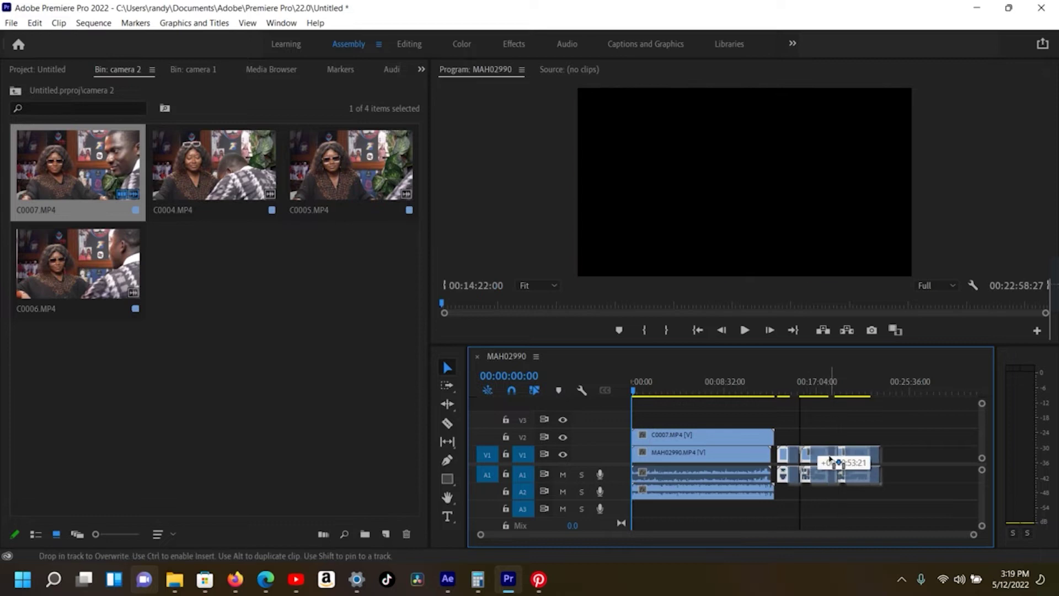
pyautogui.click(849, 425)
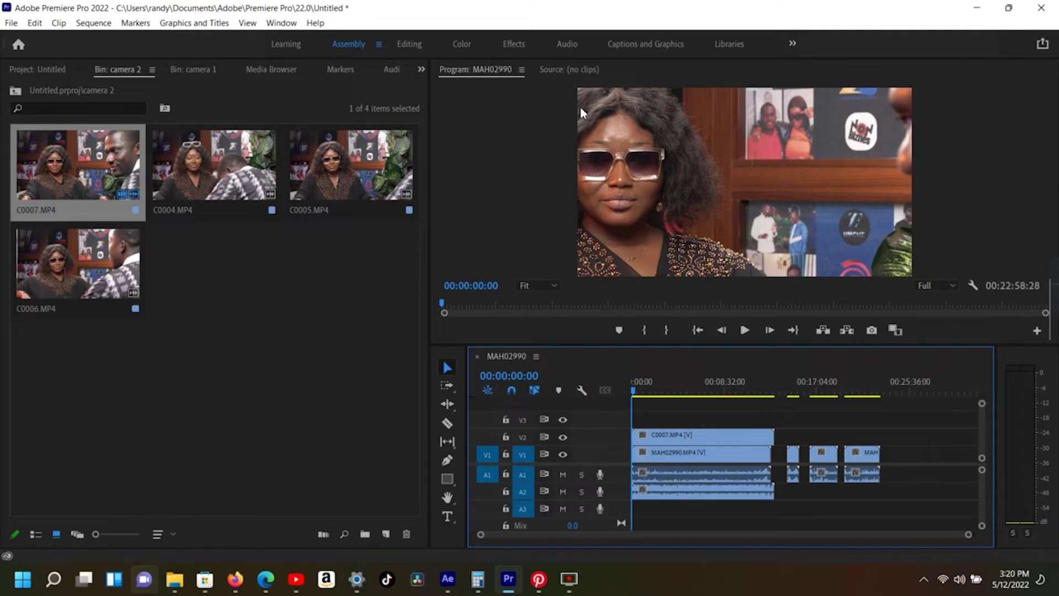
# Change the sequence editing mode to DNxHR UHD and accept deleting the existing previews
pyautogui.click(95, 23)
pyautogui.click(122, 37)
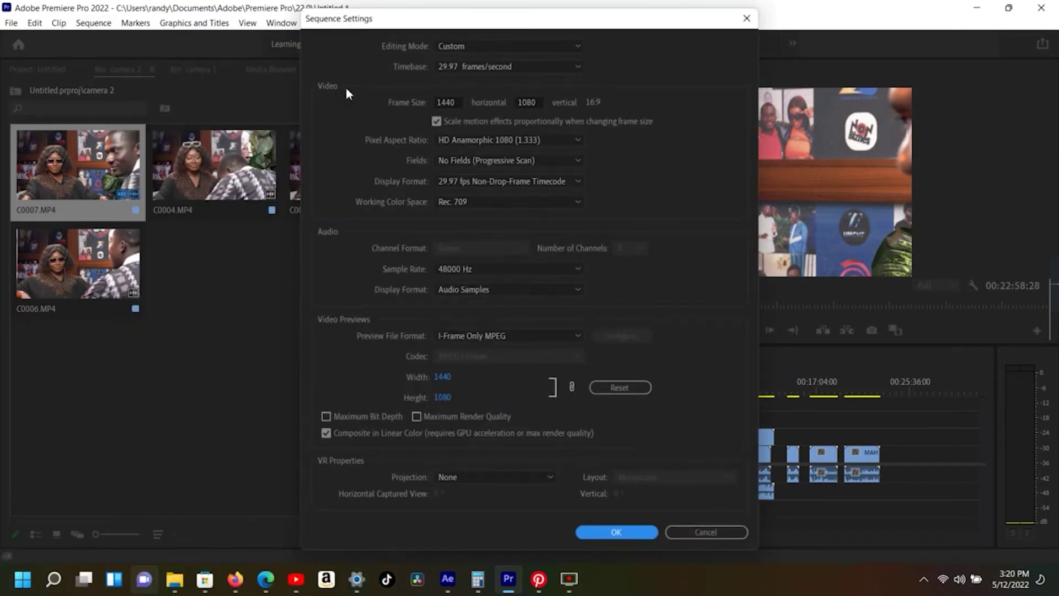
pyautogui.click(486, 48)
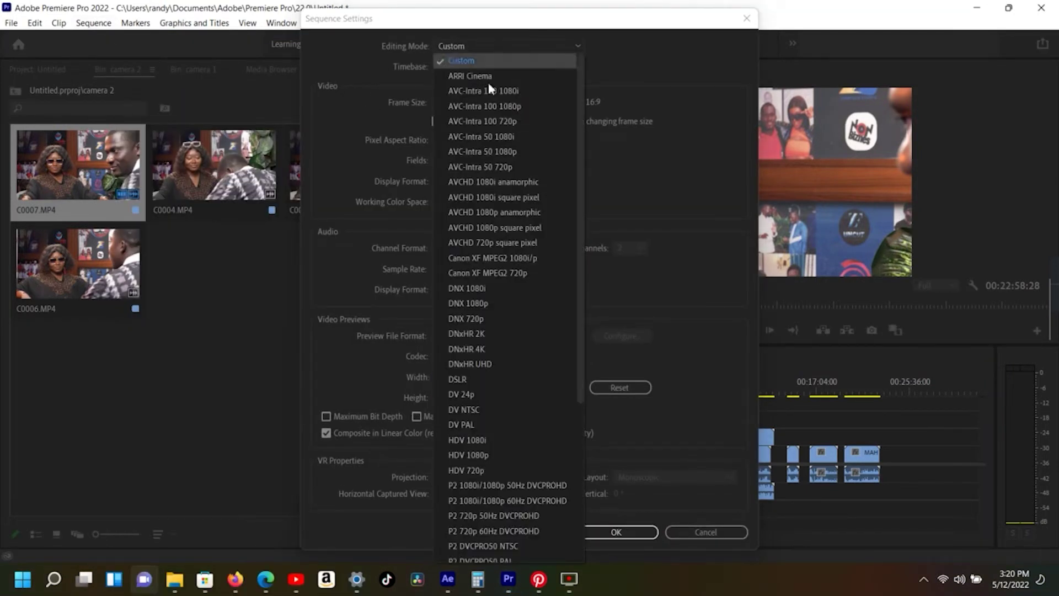
pyautogui.click(508, 368)
pyautogui.click(616, 531)
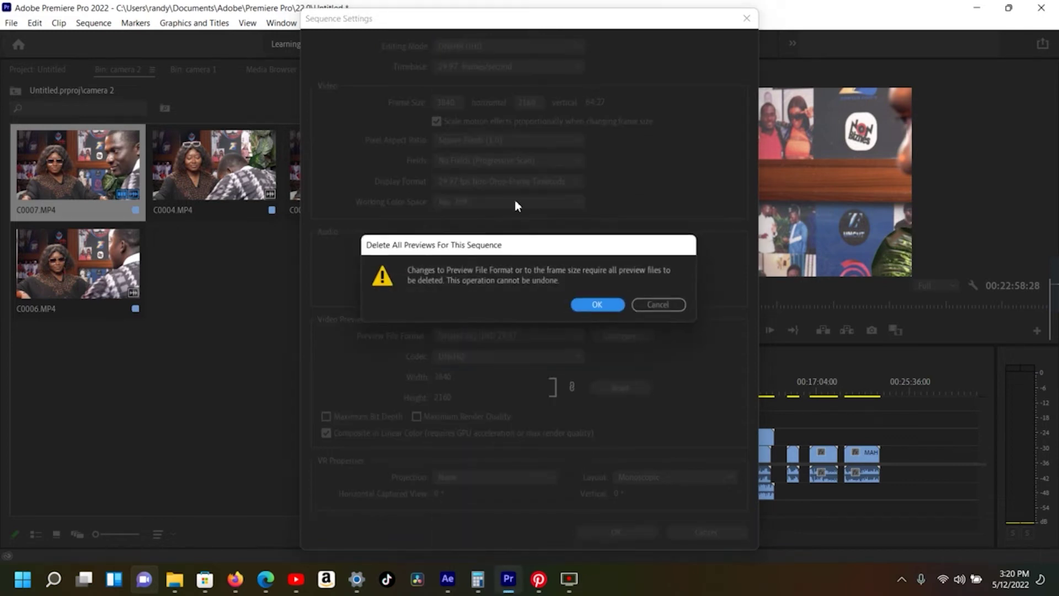
pyautogui.click(602, 305)
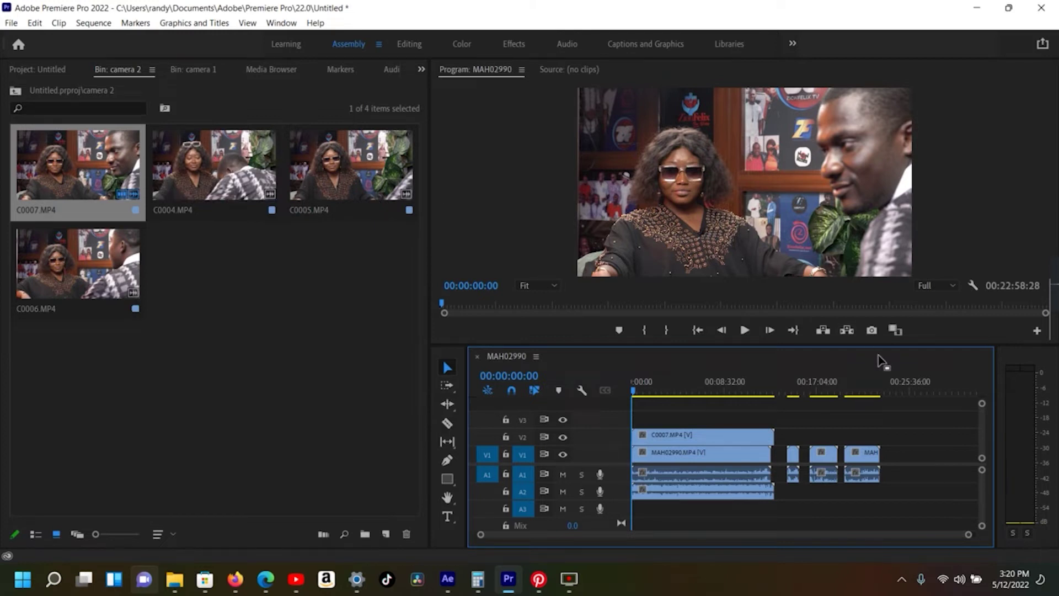
# Place camera 2 clips C0004, C0005 and C0006 on V2 above their matching clips
pyautogui.click(215, 165)
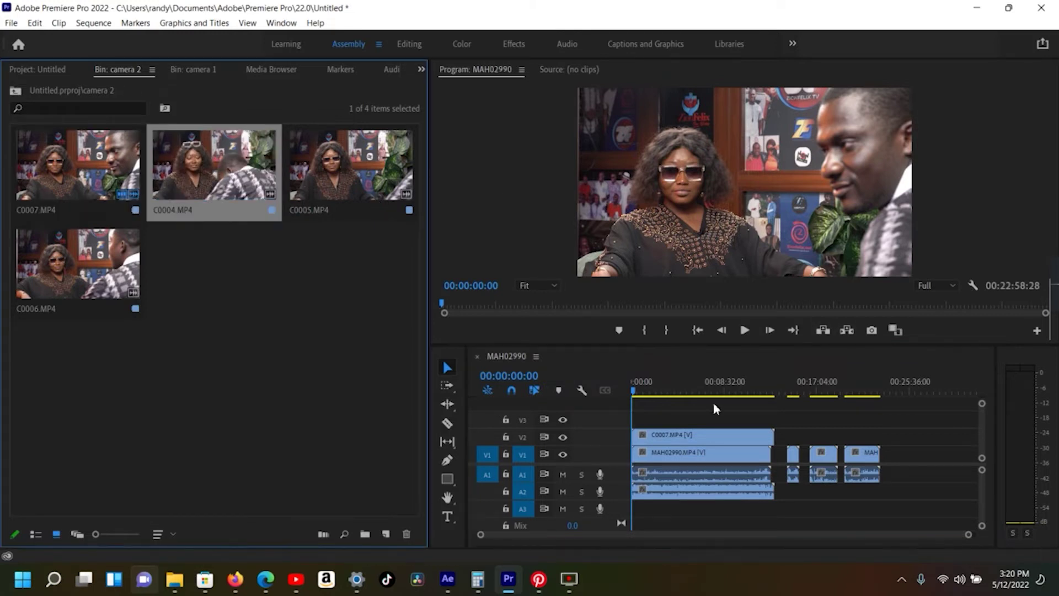
pyautogui.moveTo(716, 409); pyautogui.dragTo(795, 437)
pyautogui.moveTo(338, 160); pyautogui.dragTo(814, 436)
pyautogui.moveTo(77, 264)
pyautogui.mouseDown()
pyautogui.moveTo(838, 423)
pyautogui.moveTo(848, 437)
pyautogui.mouseUp()
pyautogui.click(58, 70)
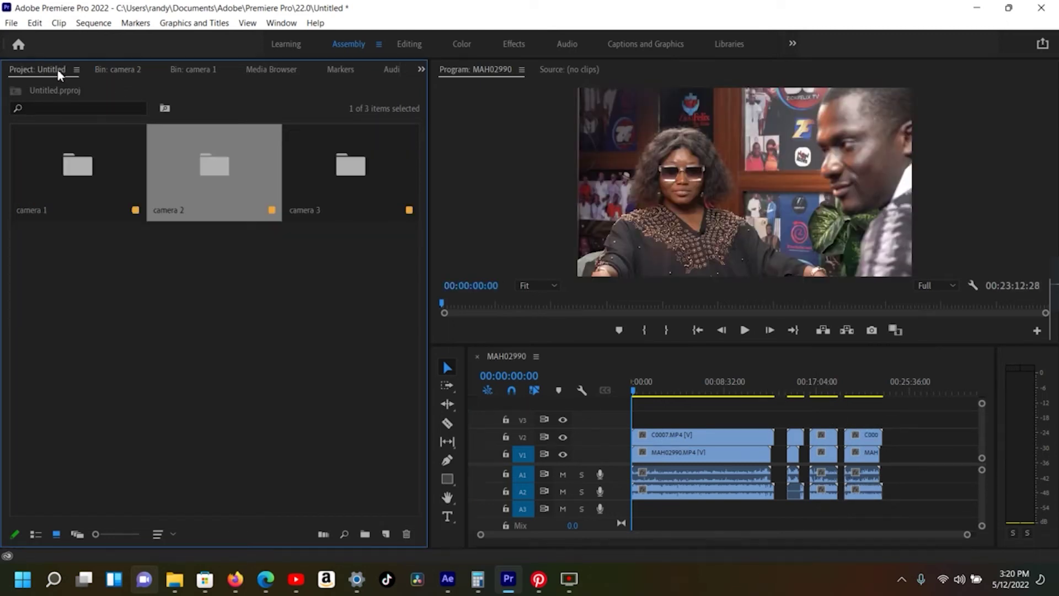
# Place camera 3 clips C0007, C0004 and C0005 on V3 above their matching clips
pyautogui.doubleClick(333, 202)
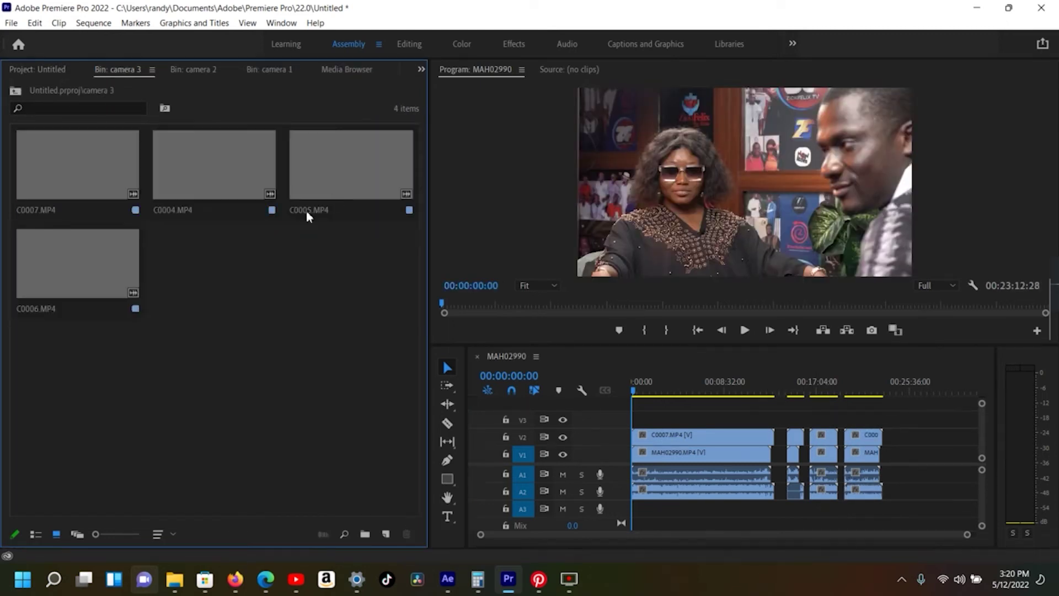
pyautogui.click(28, 170)
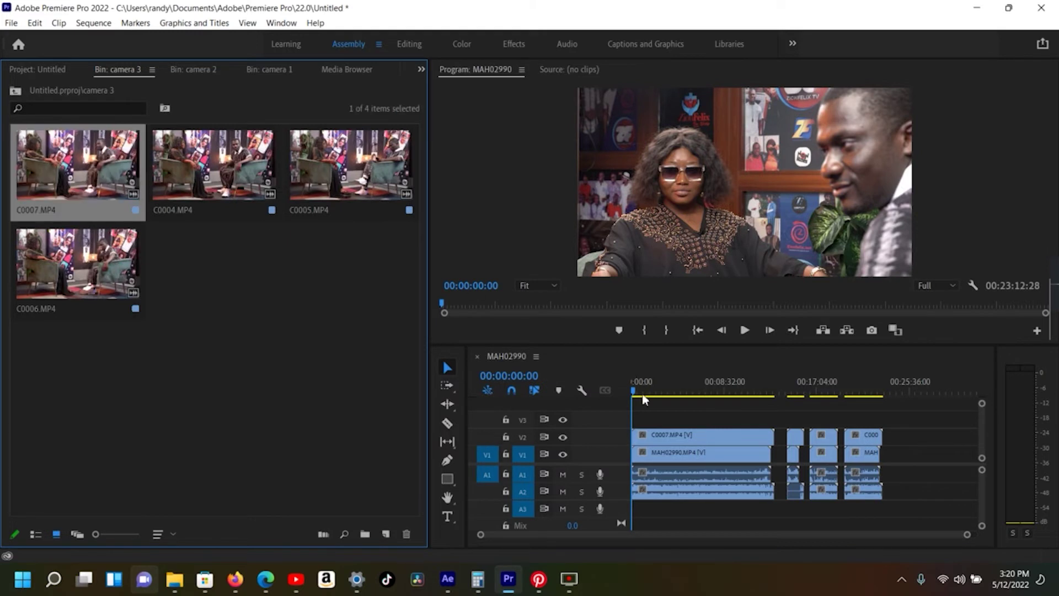
pyautogui.moveTo(639, 390); pyautogui.dragTo(640, 418)
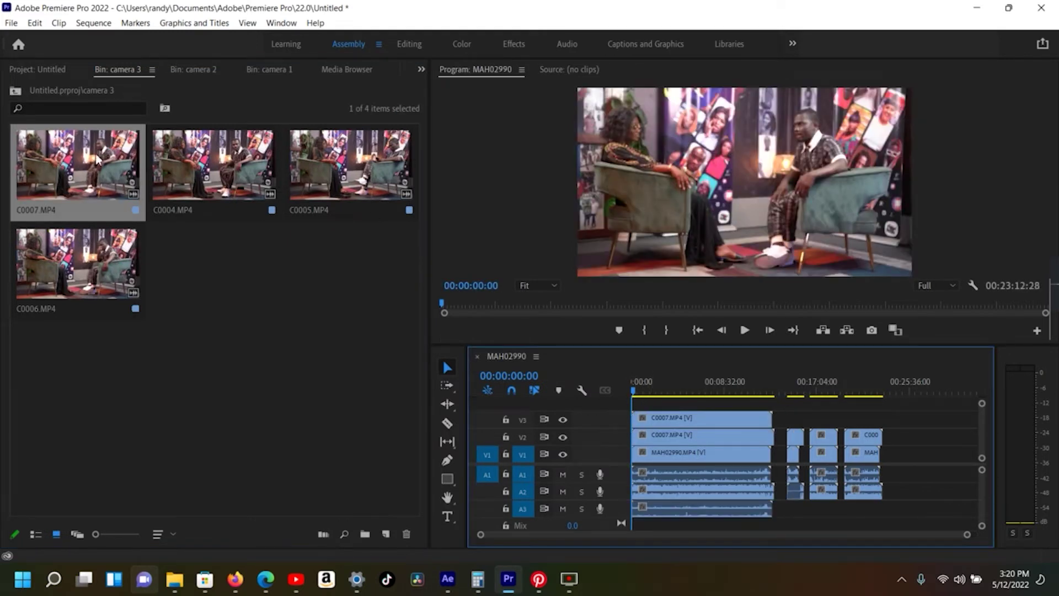
pyautogui.moveTo(206, 182); pyautogui.dragTo(787, 417)
pyautogui.click(319, 183)
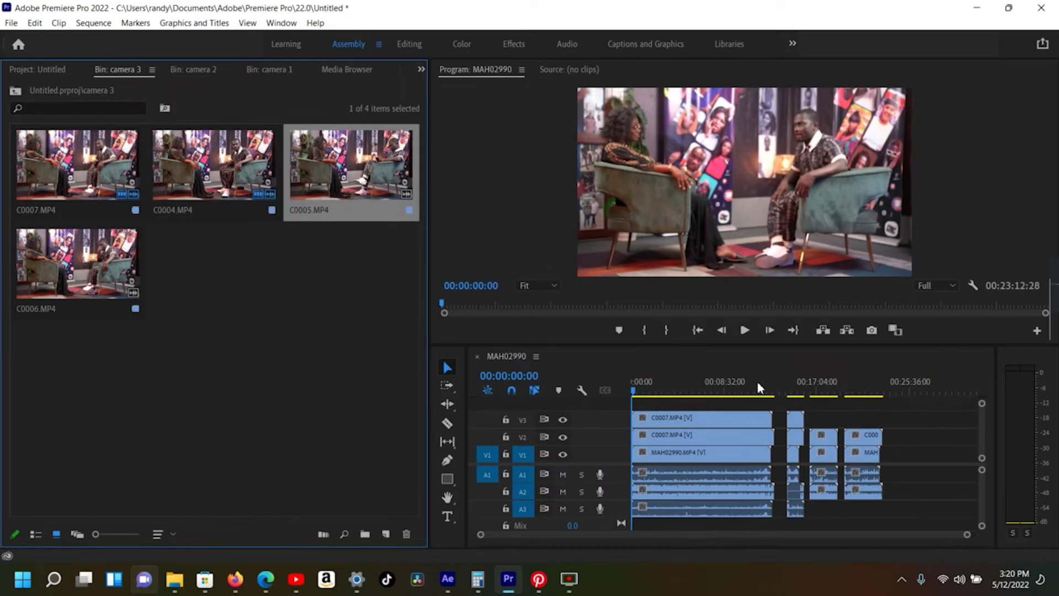
pyautogui.moveTo(729, 375); pyautogui.dragTo(808, 418)
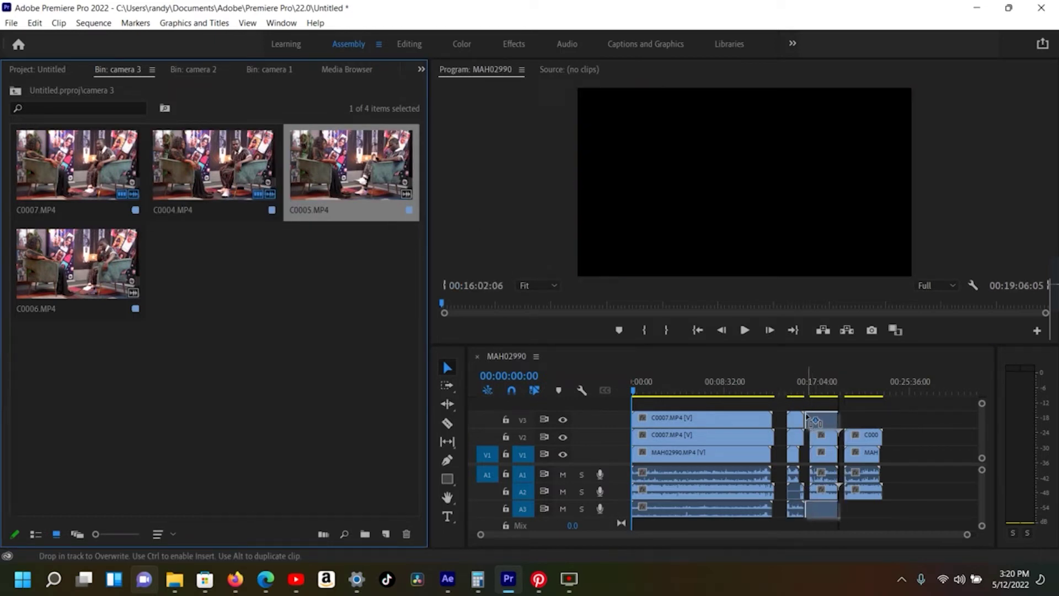
pyautogui.moveTo(807, 418); pyautogui.dragTo(812, 420)
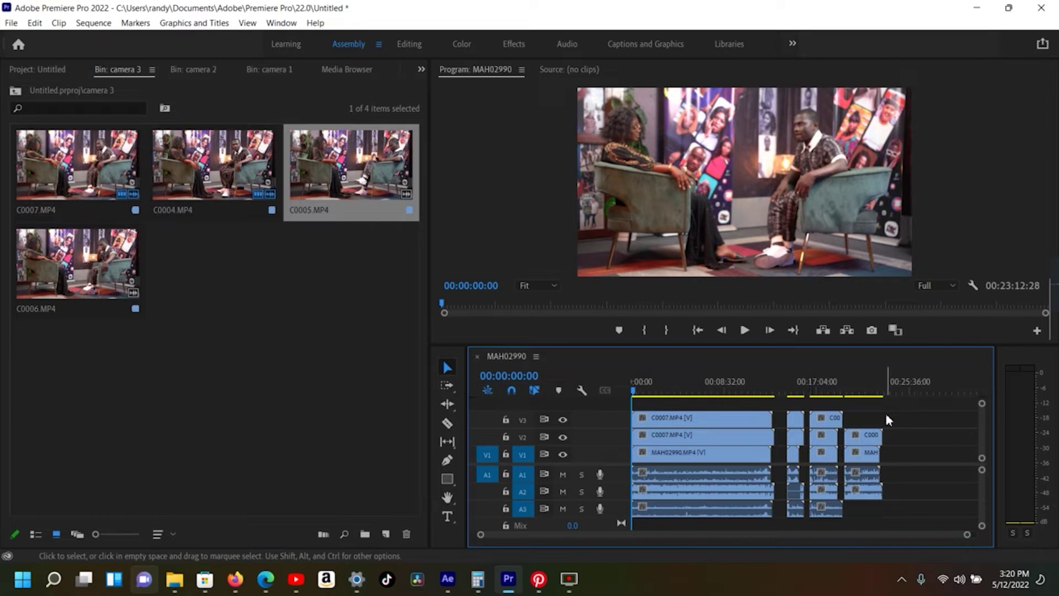
# Space the clip groups further apart, add C0006 on V3 at the end, and shift the clips slightly later
pyautogui.click(869, 471)
pyautogui.moveTo(869, 470); pyautogui.dragTo(882, 471)
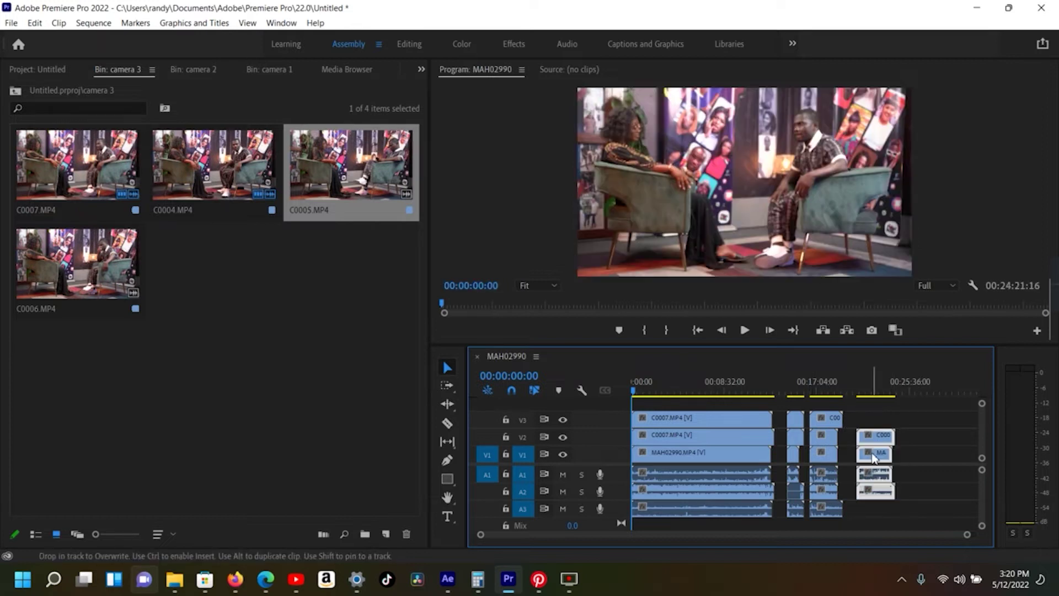
pyautogui.moveTo(830, 417); pyautogui.dragTo(826, 420)
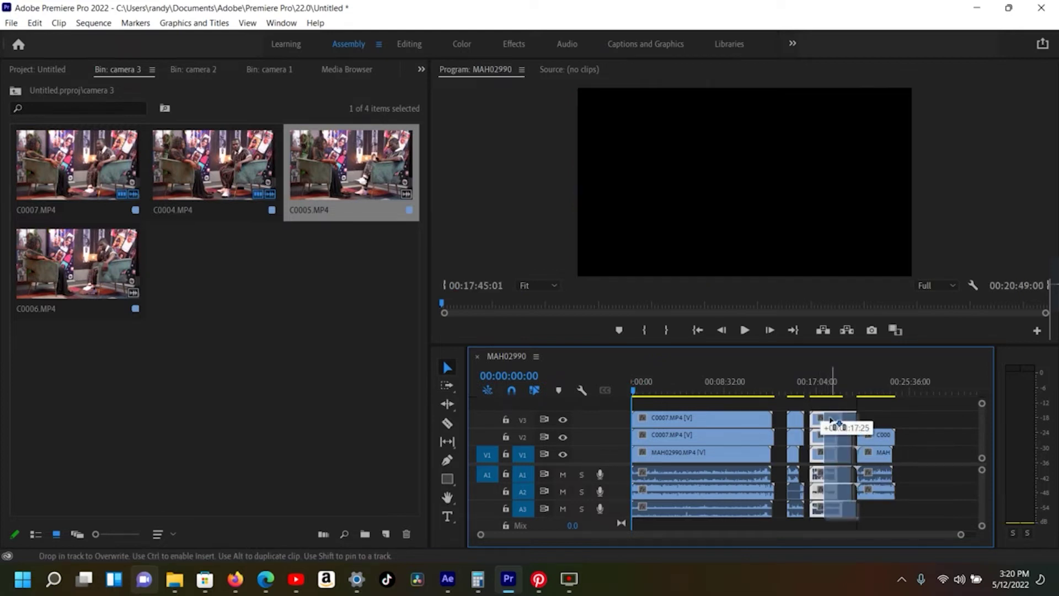
pyautogui.moveTo(826, 421); pyautogui.dragTo(840, 420)
pyautogui.click(869, 464)
pyautogui.moveTo(869, 465); pyautogui.dragTo(879, 465)
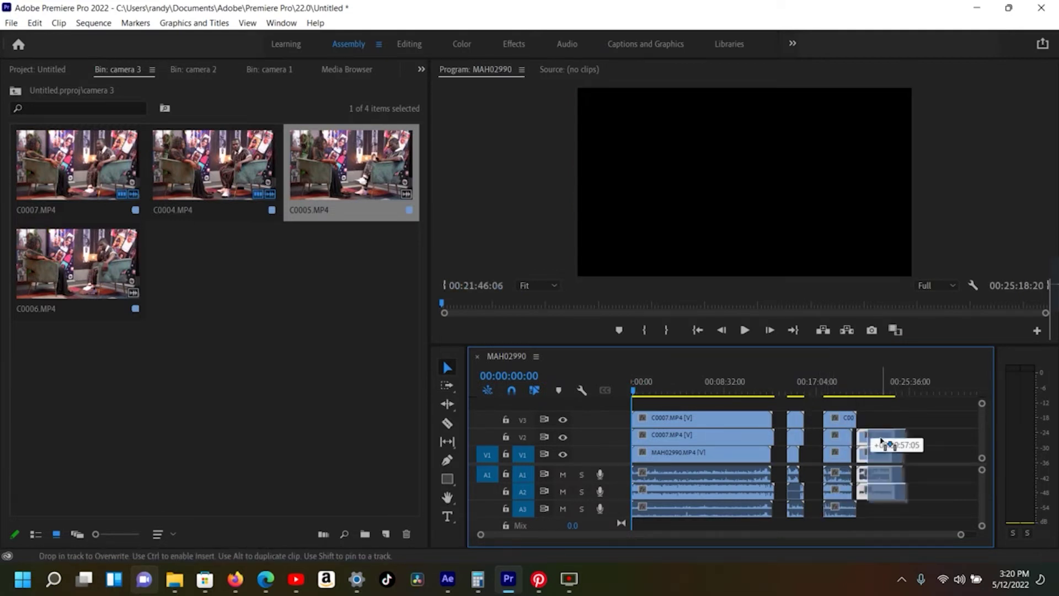
pyautogui.moveTo(58, 260); pyautogui.dragTo(870, 415)
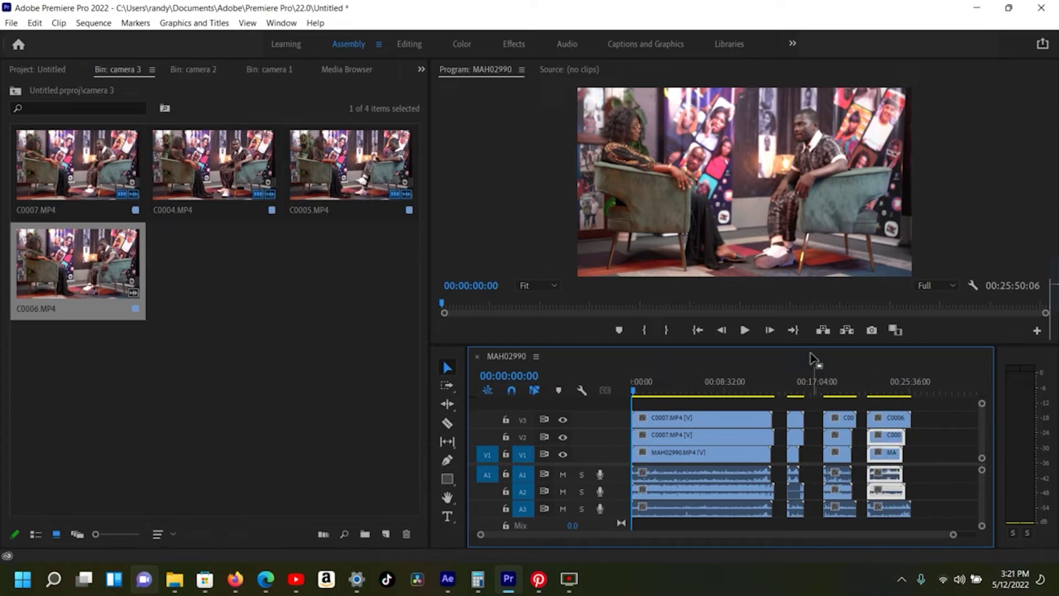
pyautogui.moveTo(812, 346); pyautogui.dragTo(819, 312)
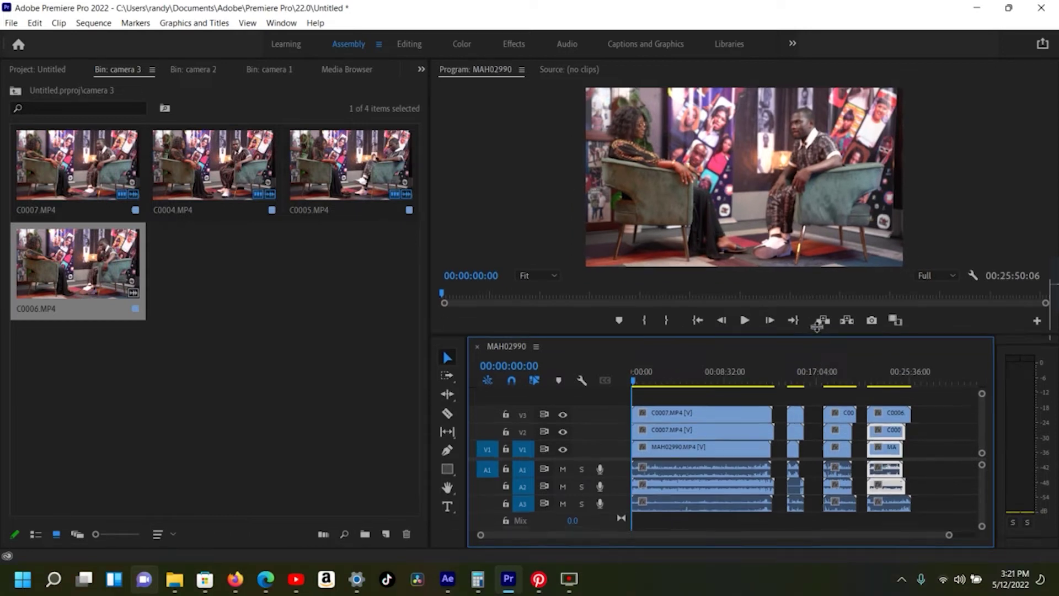
pyautogui.moveTo(725, 436); pyautogui.dragTo(698, 439)
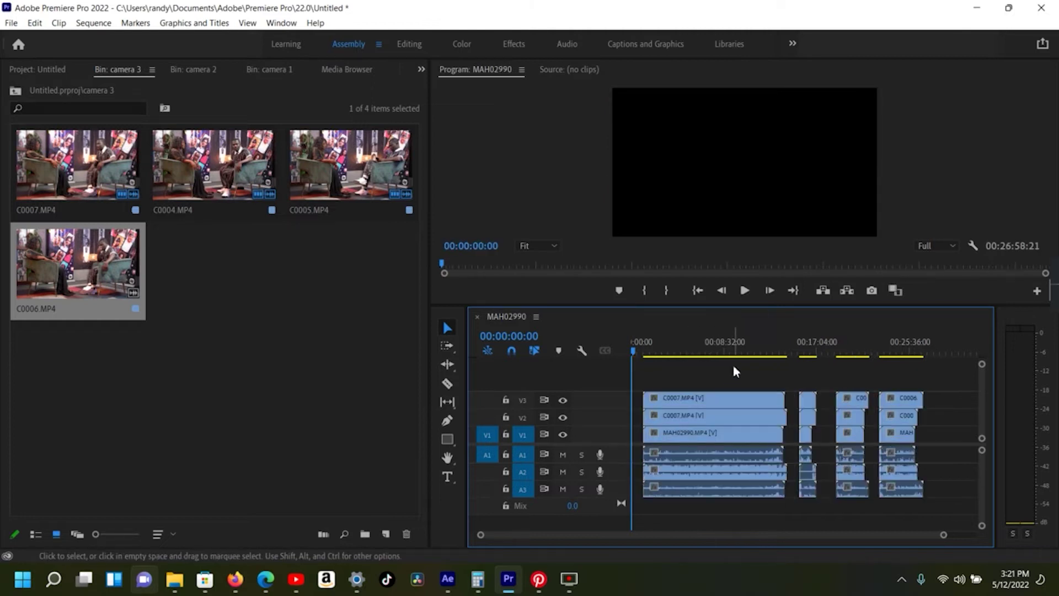
# Put the playhead at 00:03:44:26, zoom into the timeline, enlarge the audio tracks, and maximize the Timeline panel
pyautogui.click(672, 354)
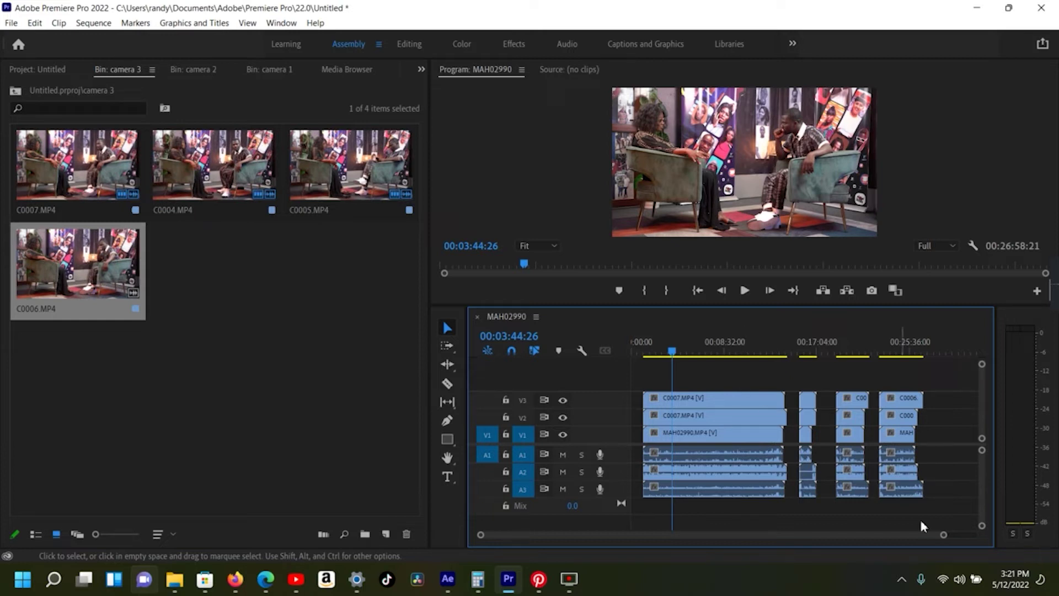
pyautogui.moveTo(945, 535); pyautogui.dragTo(856, 534)
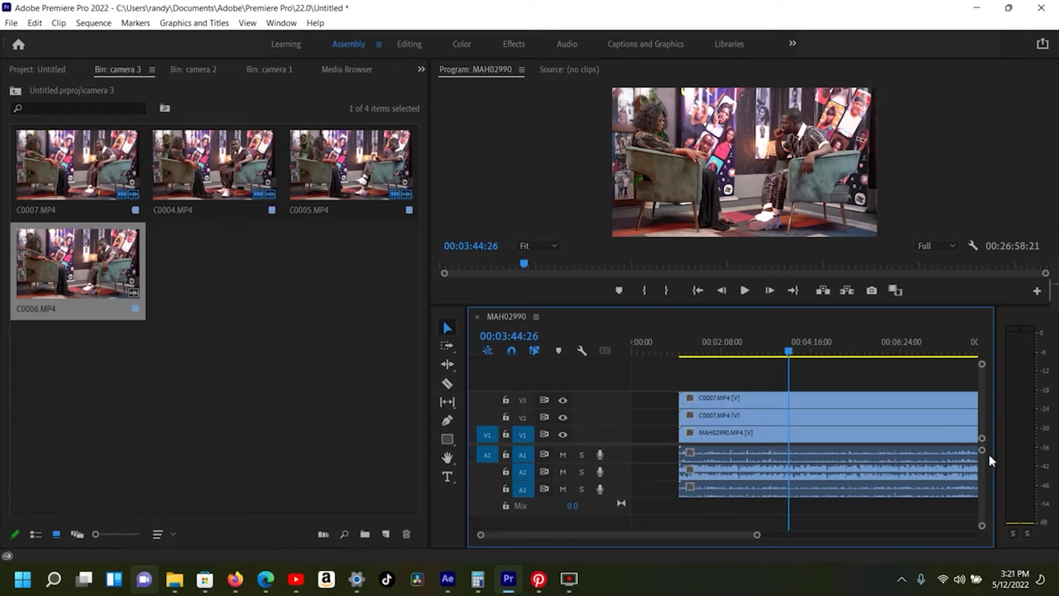
pyautogui.moveTo(983, 457); pyautogui.dragTo(986, 457)
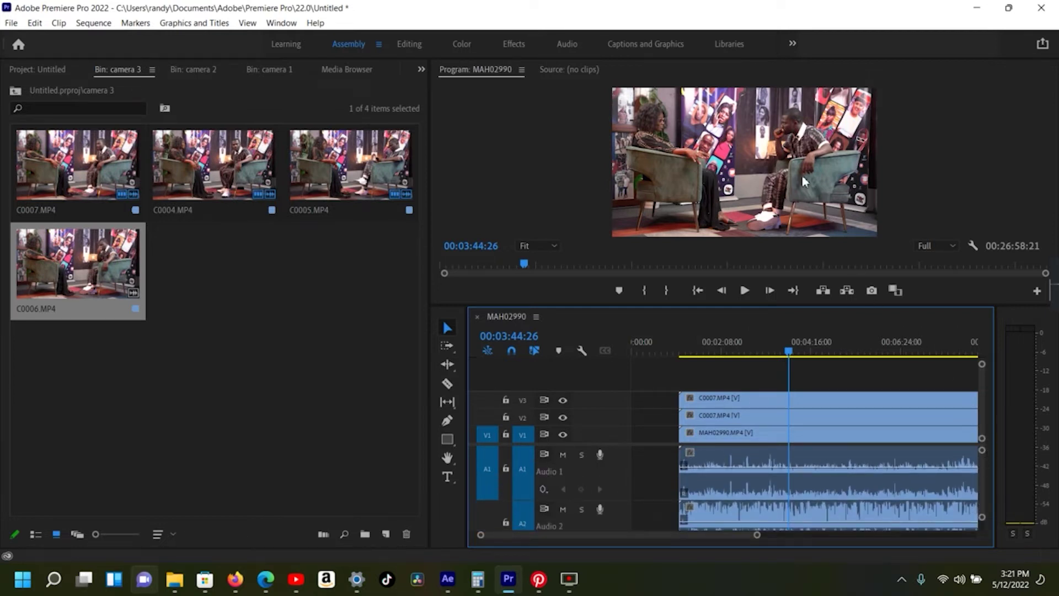
pyautogui.press('`')
pyautogui.press('`')
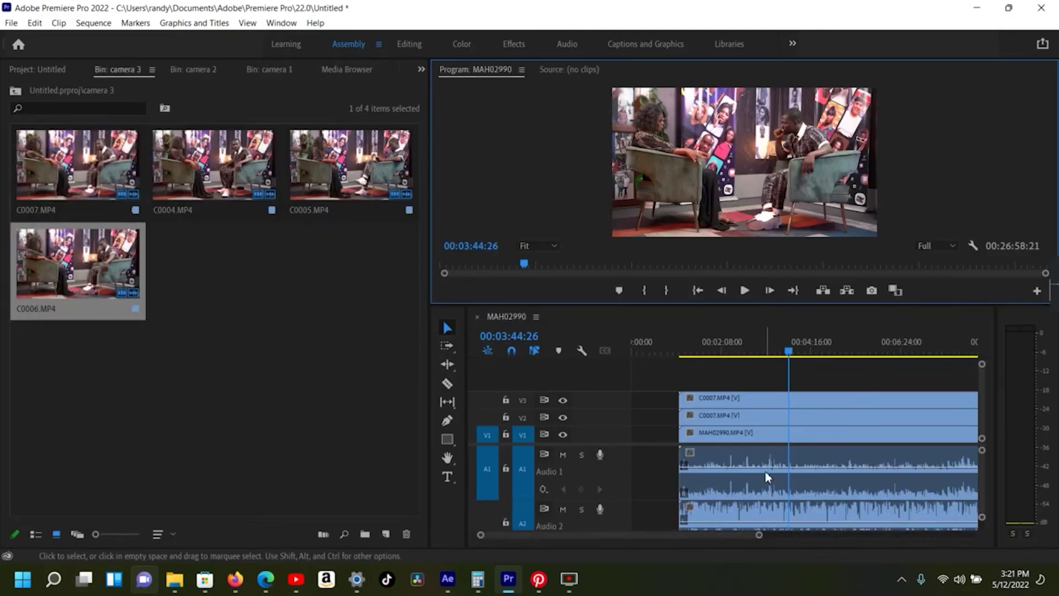
pyautogui.press('`')
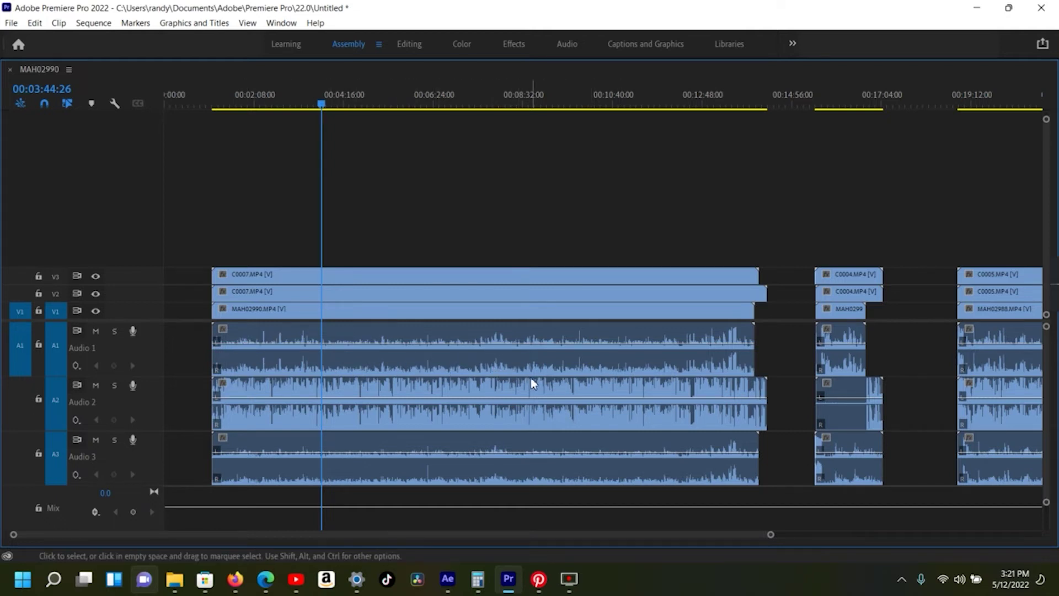
# Give the camera 2 C0007 clip on V2/A2 a brown label
pyautogui.click(245, 403)
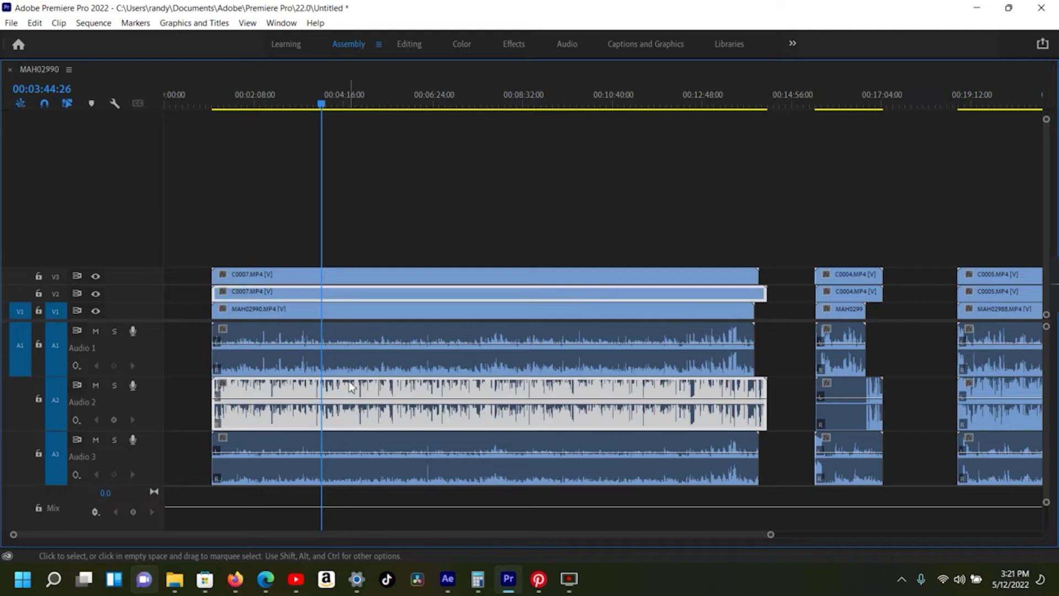
pyautogui.rightClick(367, 397)
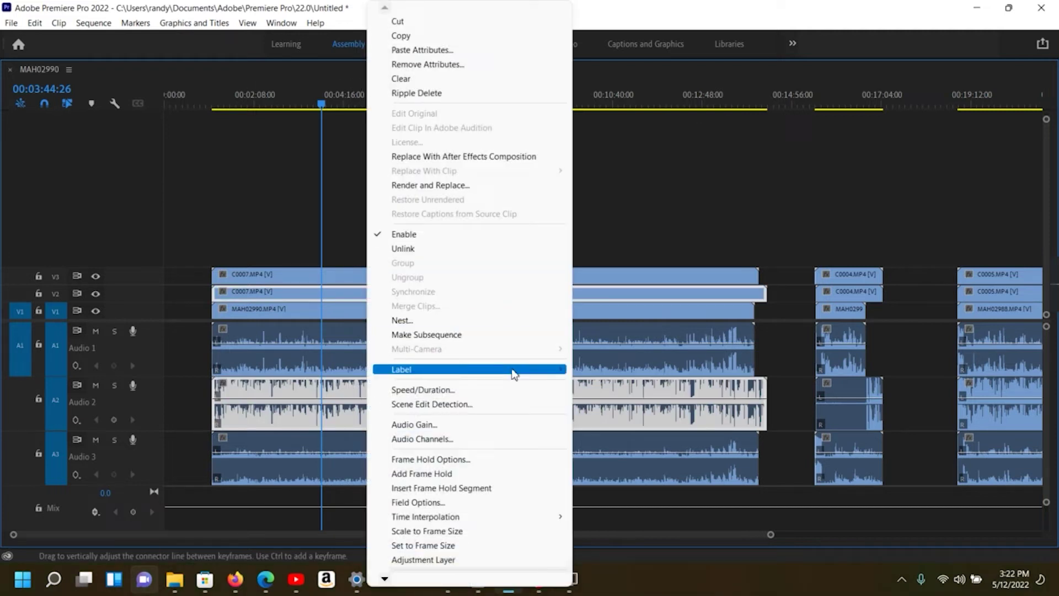
pyautogui.moveTo(513, 375)
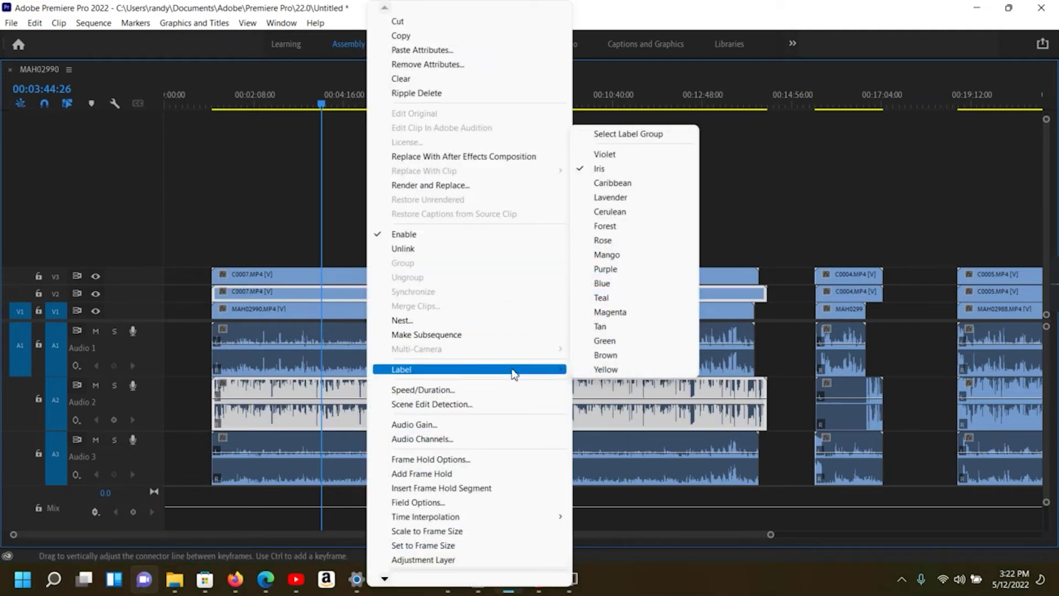
pyautogui.click(606, 355)
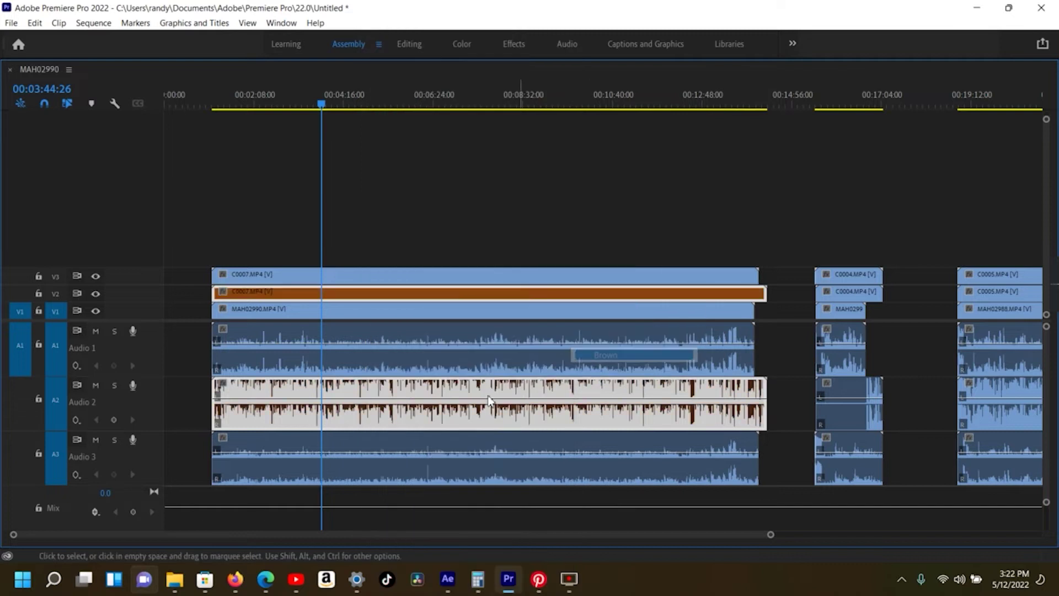
pyautogui.click(478, 239)
pyautogui.click(455, 396)
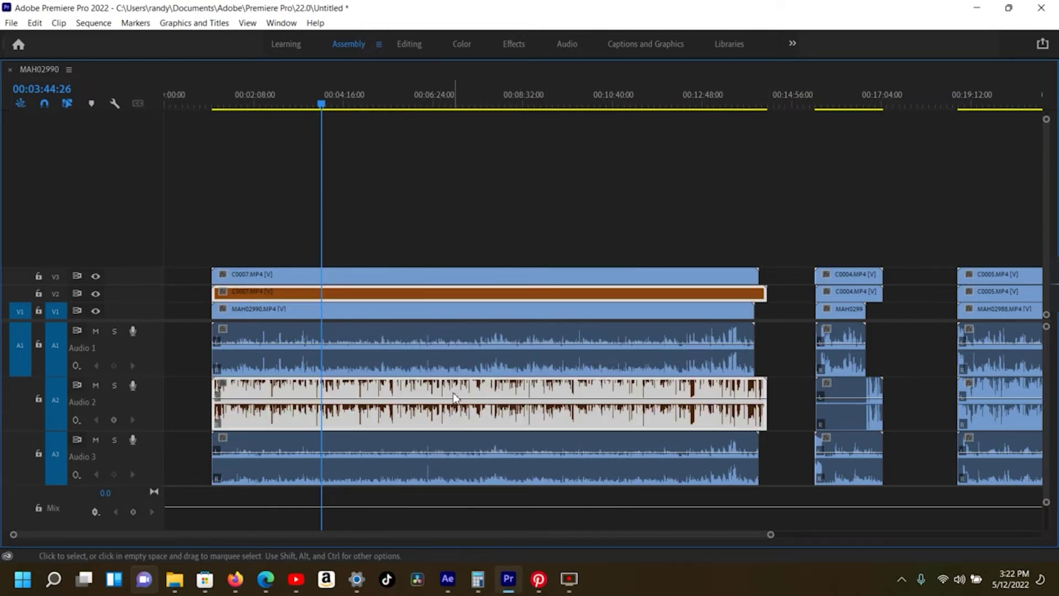
# Label the MAH02990 clip on V1/A1 blue
pyautogui.click(473, 359)
pyautogui.rightClick(479, 362)
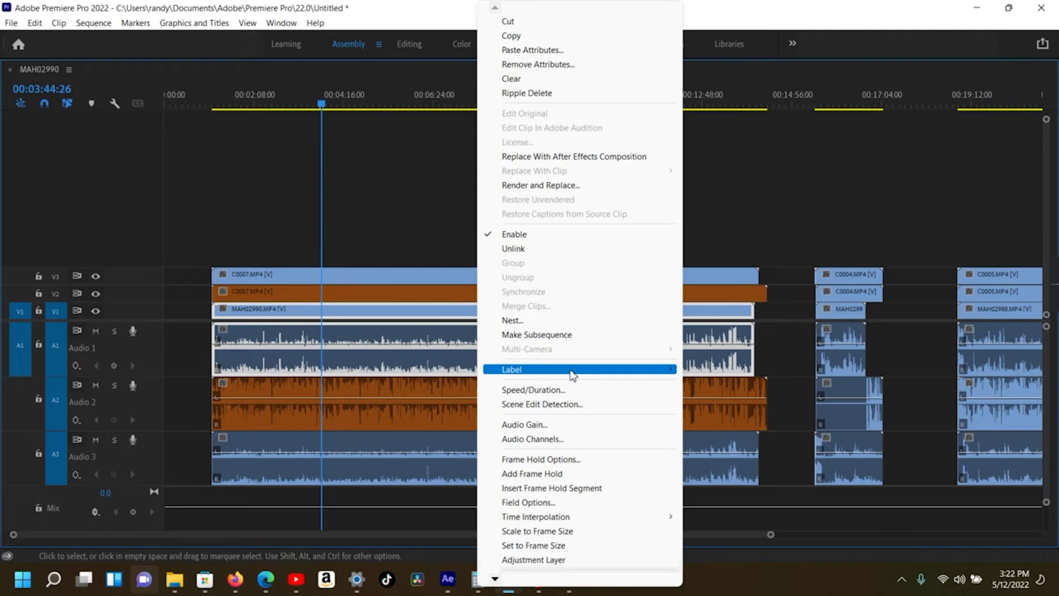
pyautogui.moveTo(573, 376)
pyautogui.click(718, 254)
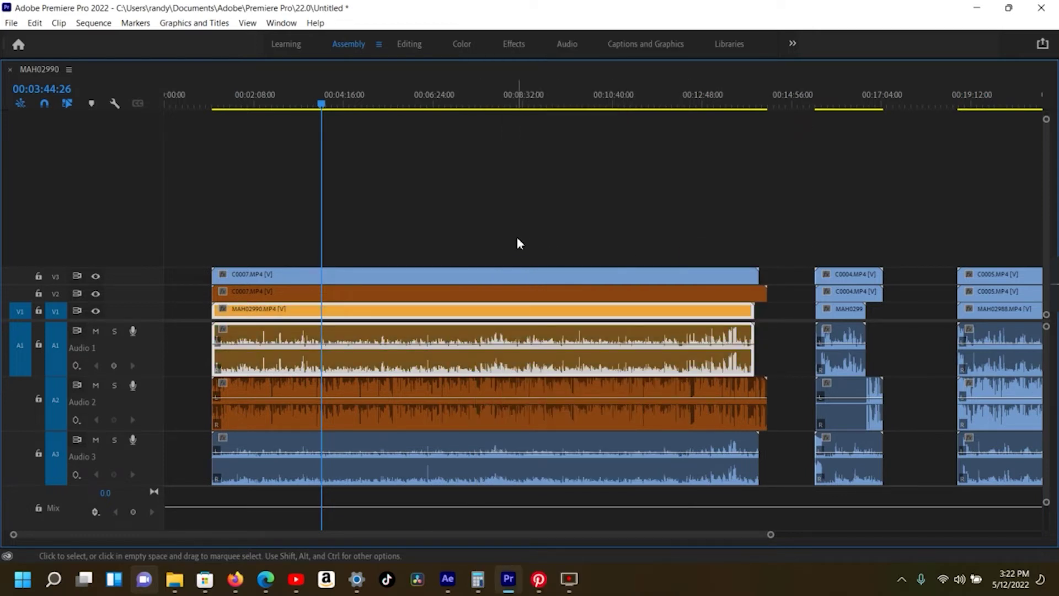
pyautogui.rightClick(527, 353)
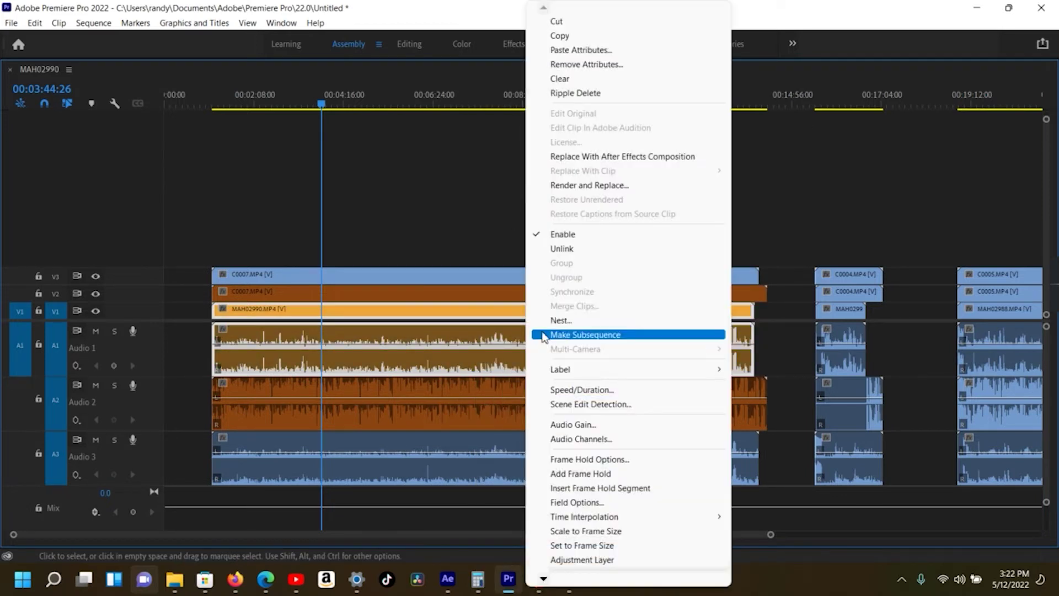
pyautogui.moveTo(621, 369)
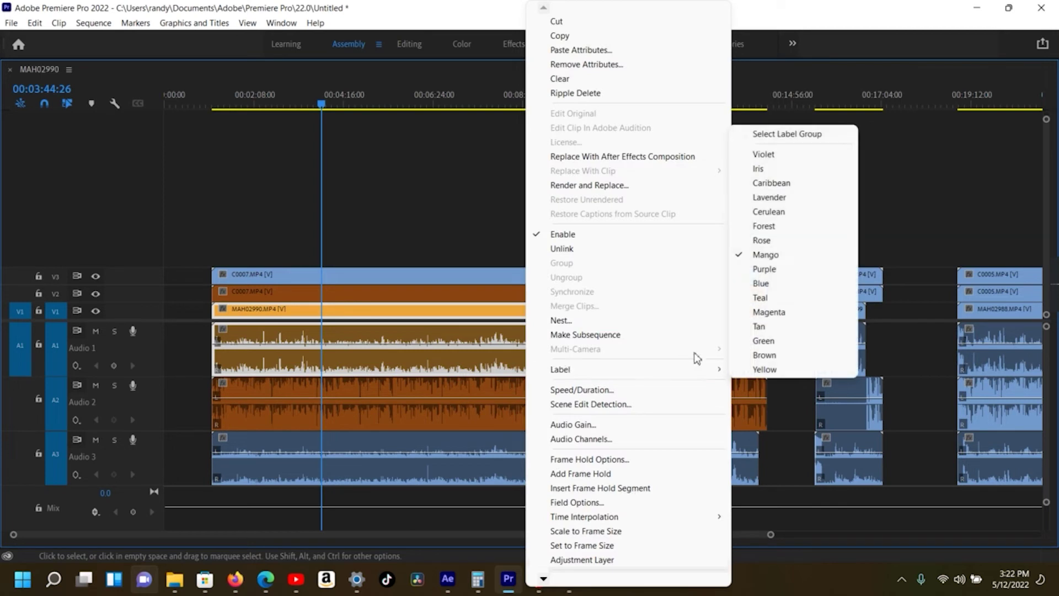
pyautogui.click(795, 283)
# Label the C0007 clip on V3 Forest green
pyautogui.click(527, 223)
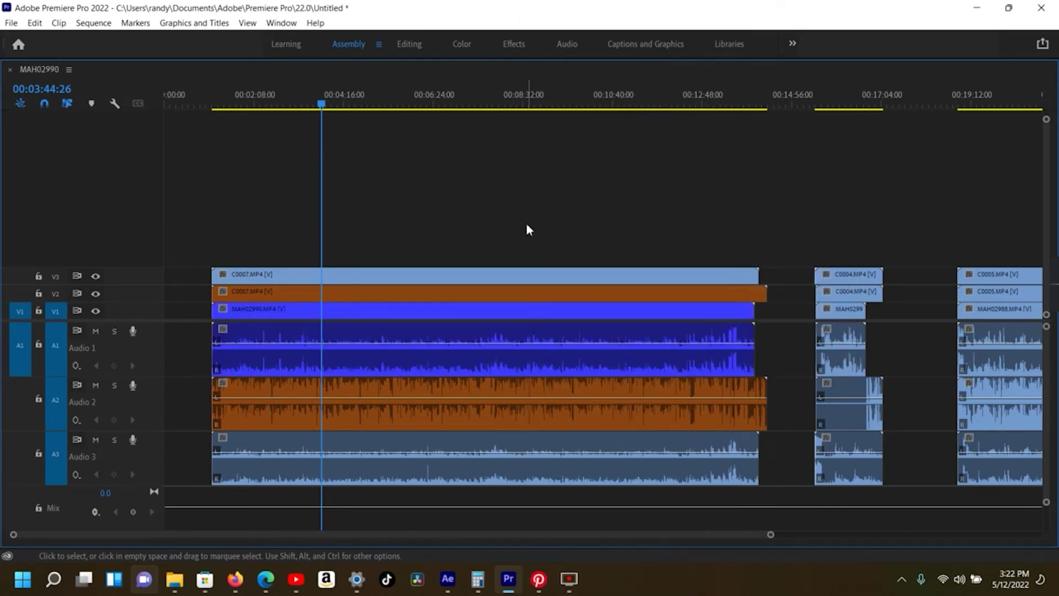
pyautogui.click(456, 468)
pyautogui.rightClick(455, 465)
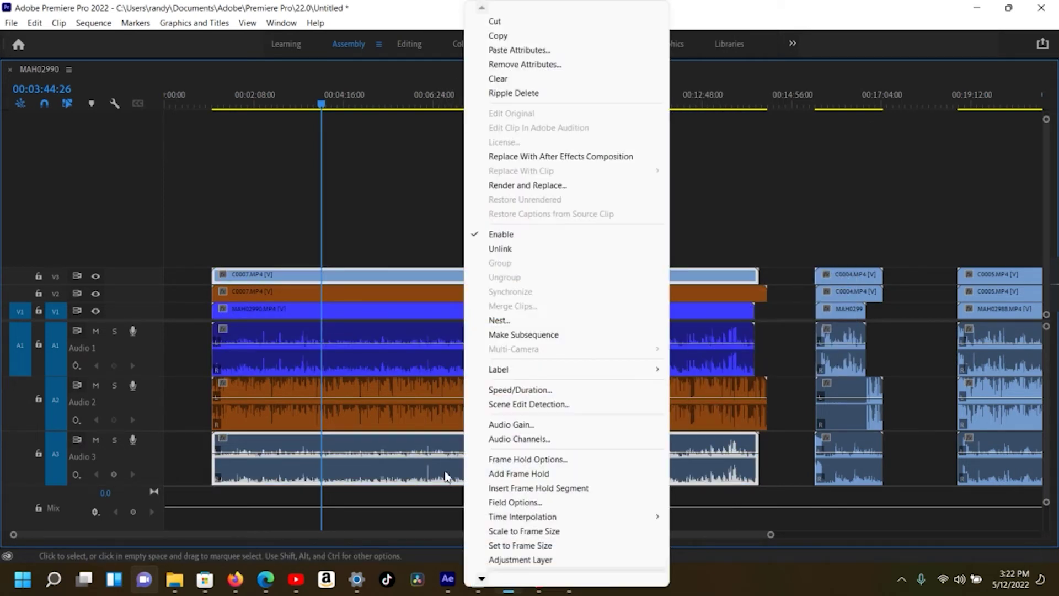
pyautogui.moveTo(585, 371)
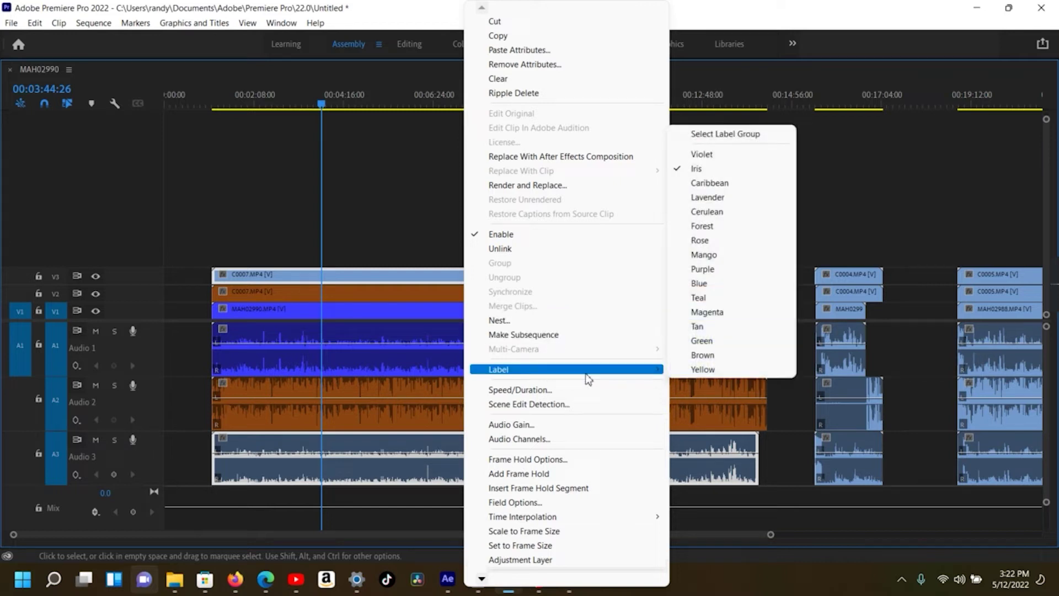
pyautogui.click(704, 226)
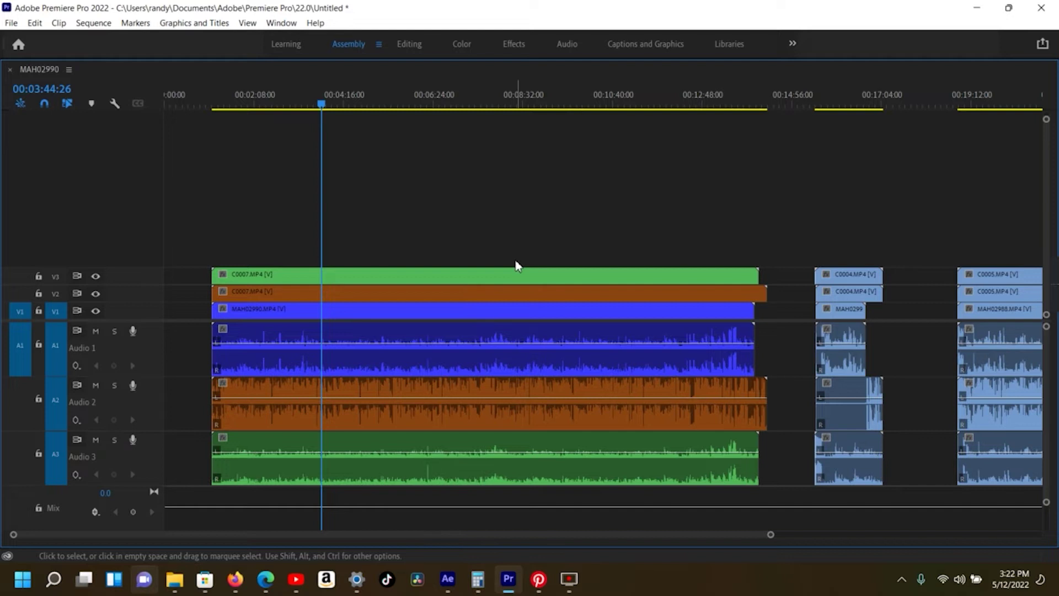
# Zoom the timeline slightly and mute audio tracks A1 and A3, leaving only A2 audible
pyautogui.moveTo(771, 534); pyautogui.dragTo(697, 535)
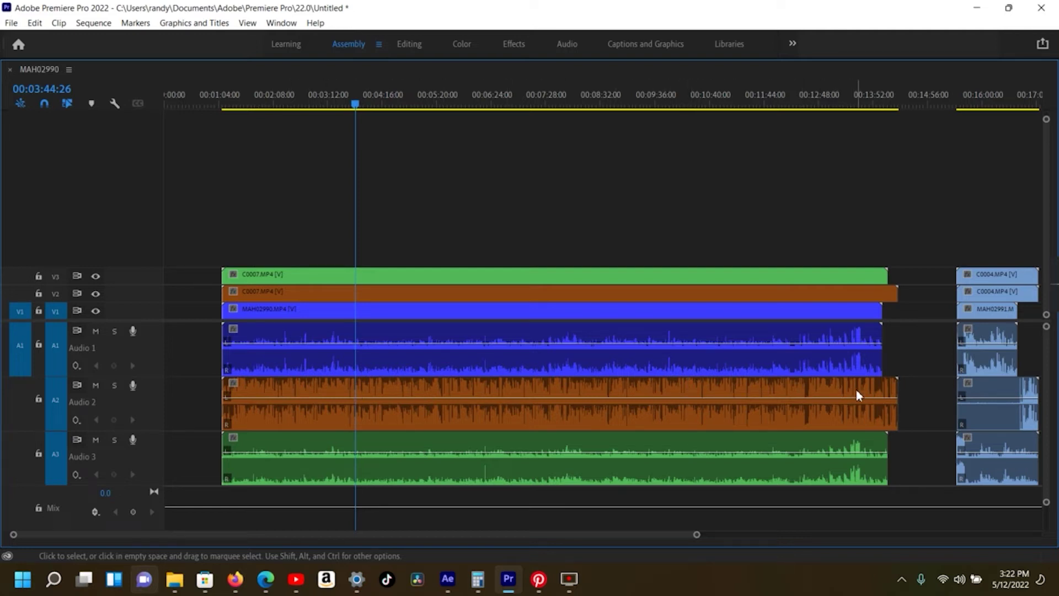
pyautogui.moveTo(857, 394)
pyautogui.moveTo(1046, 315); pyautogui.dragTo(1035, 296)
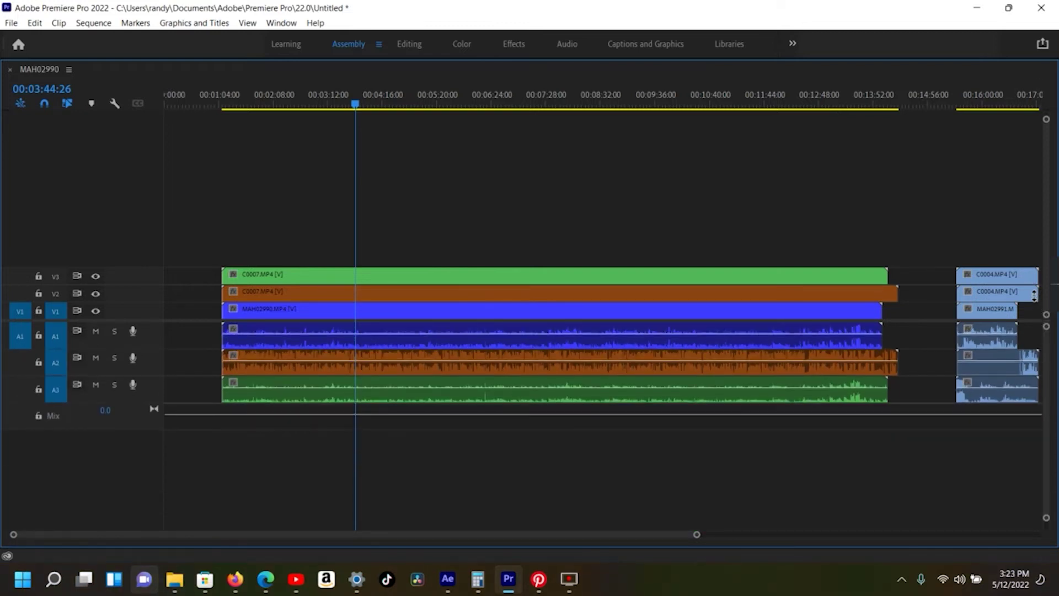
pyautogui.click(97, 334)
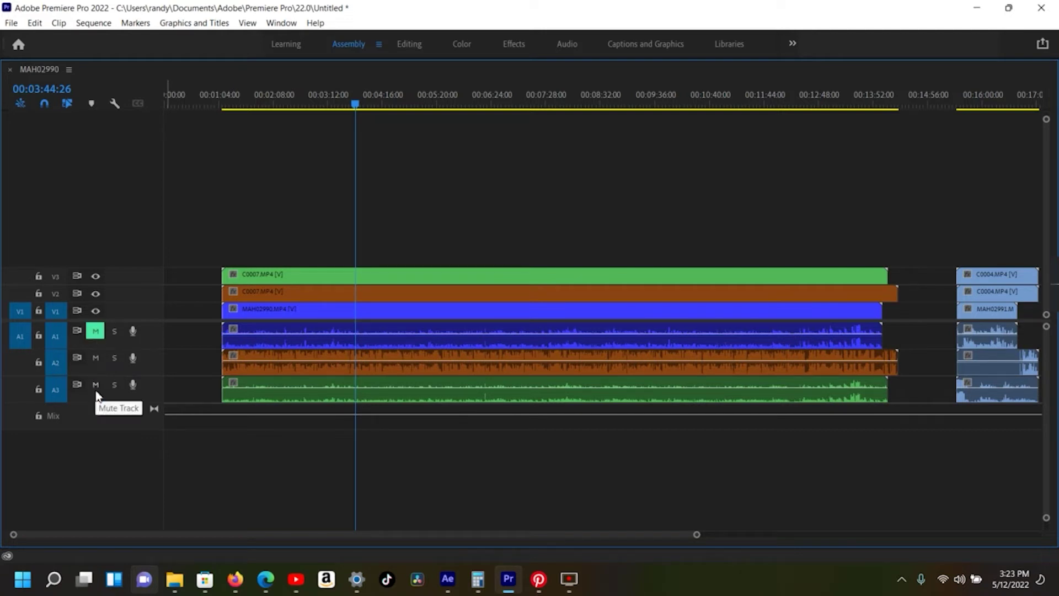
pyautogui.click(96, 388)
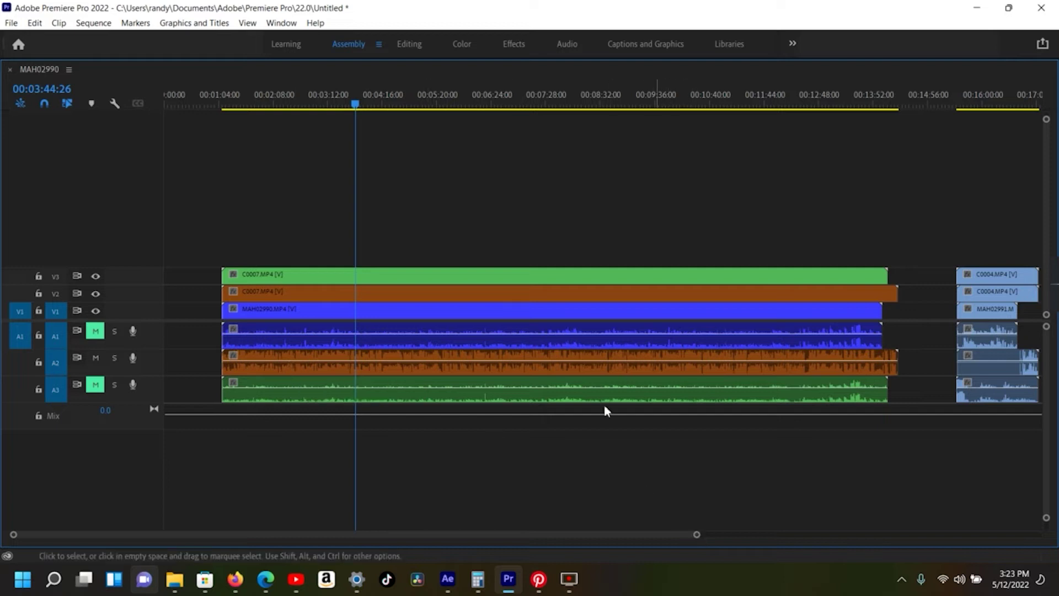
pyautogui.press('`')
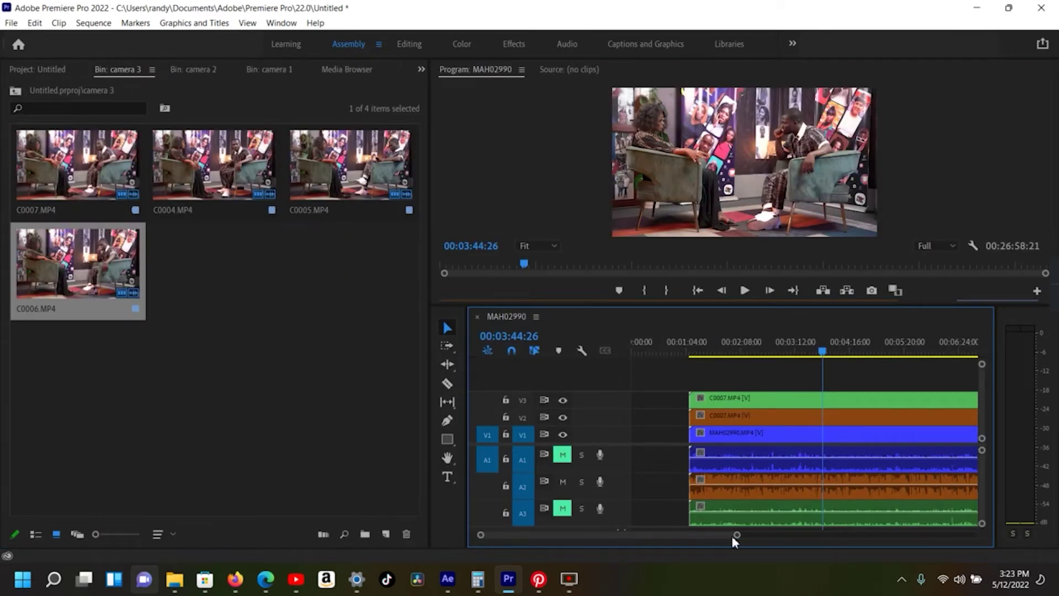
# Zoom out to show the whole sequence and marquee-select the first camera clip group
pyautogui.moveTo(737, 536)
pyautogui.mouseDown()
pyautogui.moveTo(961, 534)
pyautogui.moveTo(956, 524)
pyautogui.mouseUp()
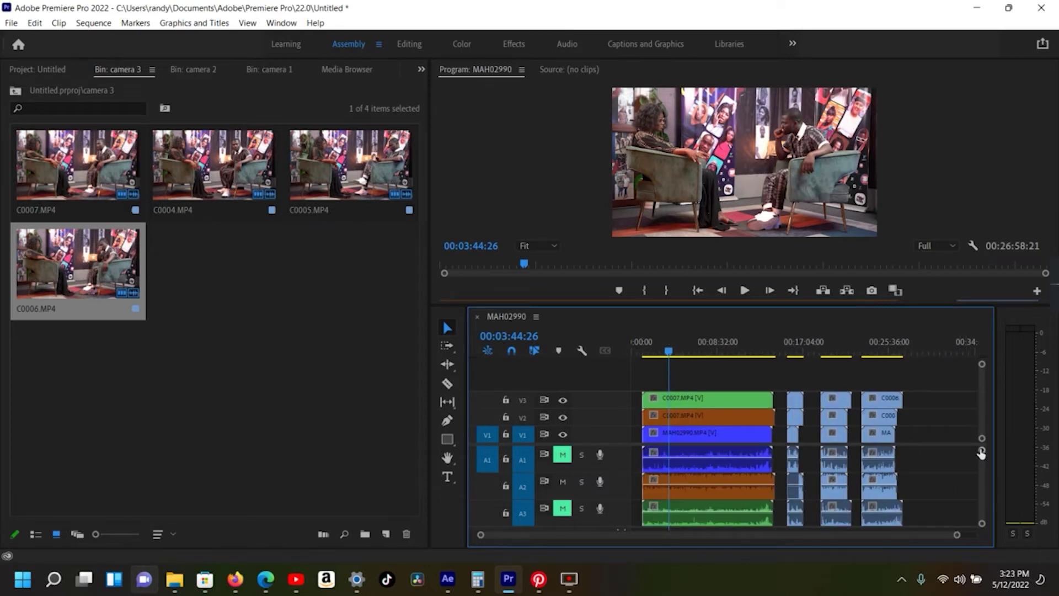
pyautogui.moveTo(958, 535); pyautogui.dragTo(968, 535)
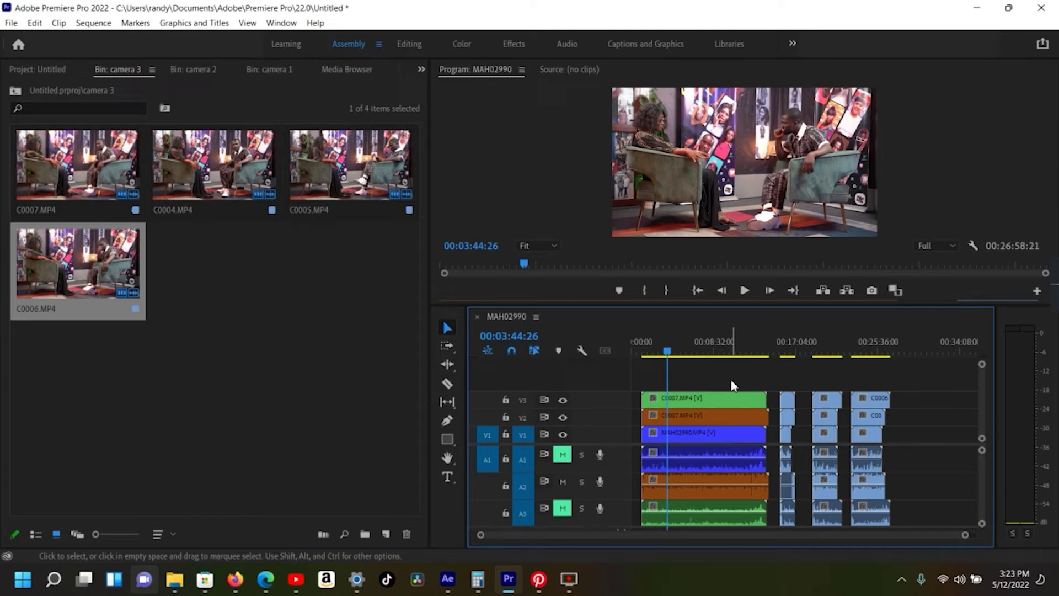
pyautogui.moveTo(733, 374); pyautogui.dragTo(657, 533)
pyautogui.moveTo(981, 488); pyautogui.dragTo(980, 478)
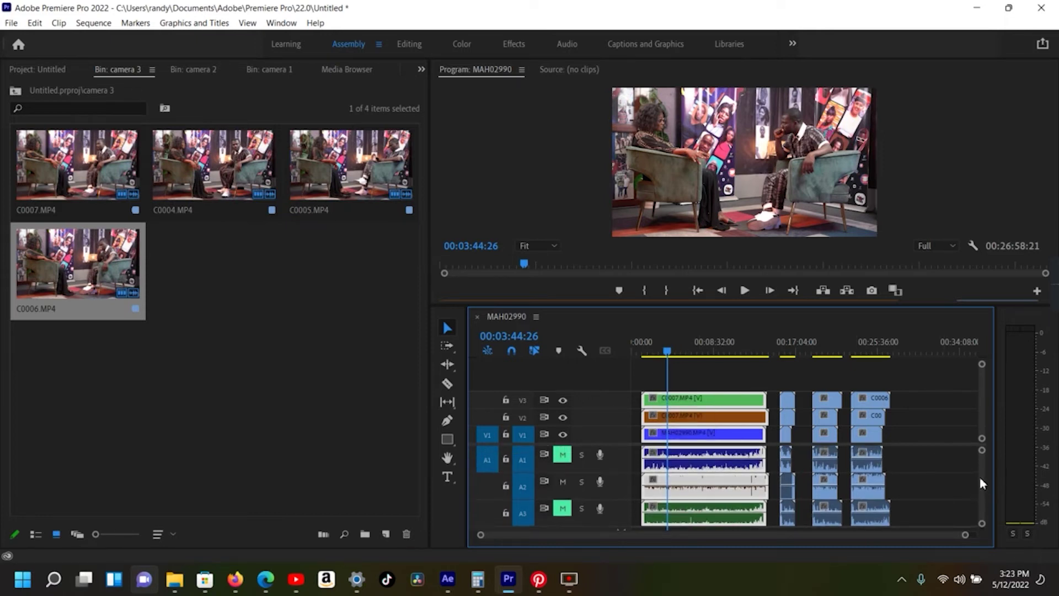
# Synchronize the three selected camera clips by audio on track channel 2
pyautogui.rightClick(723, 426)
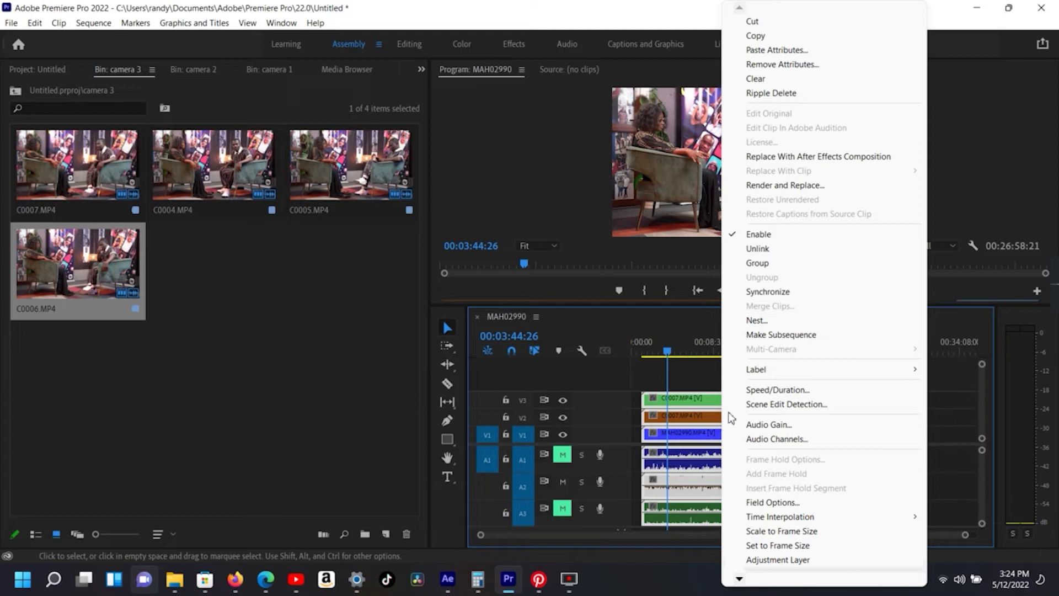
pyautogui.moveTo(771, 375)
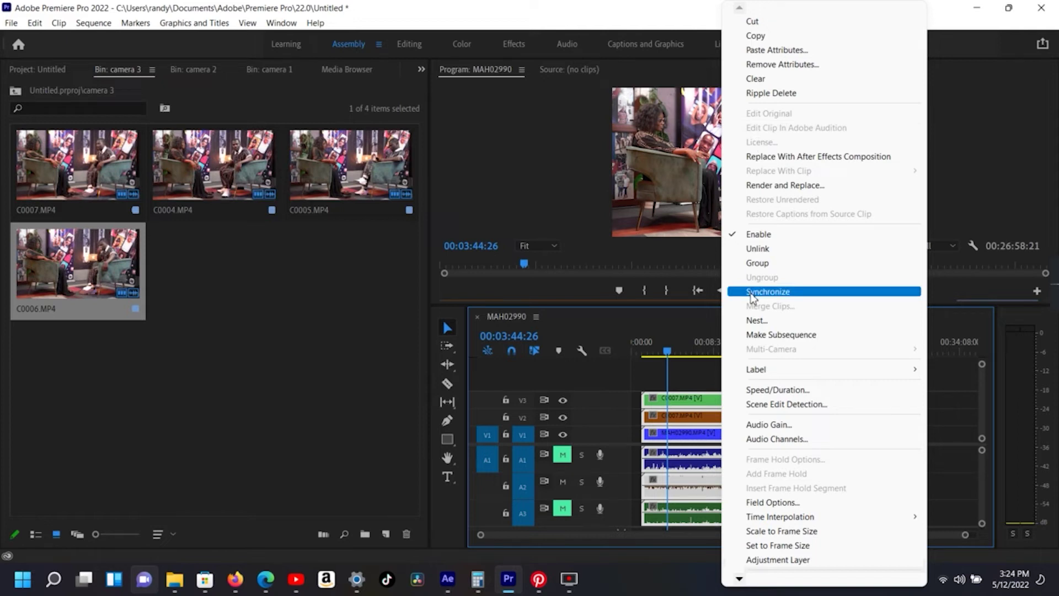
pyautogui.click(752, 292)
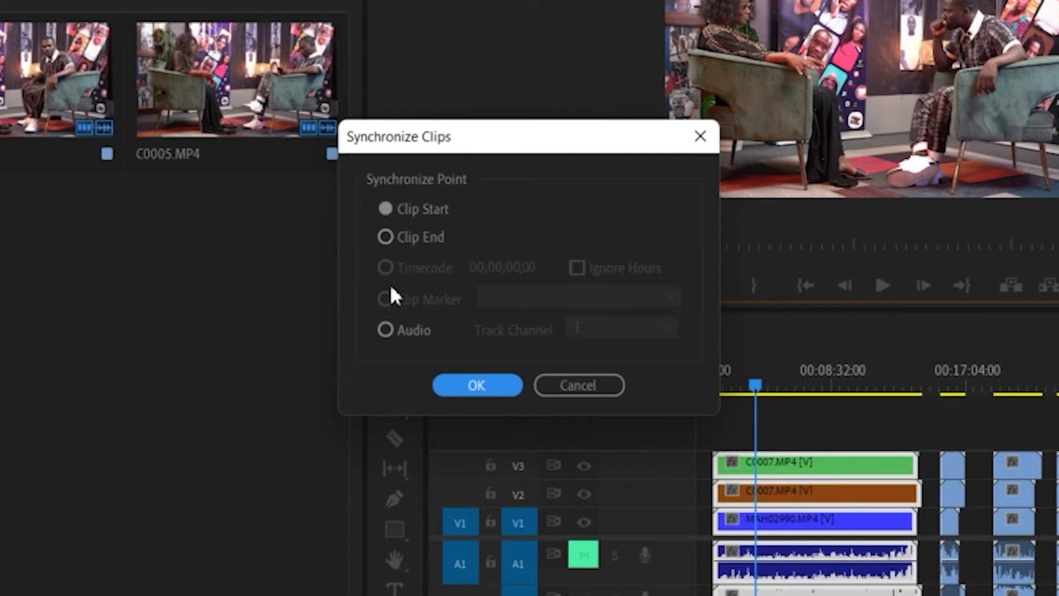
pyautogui.click(387, 330)
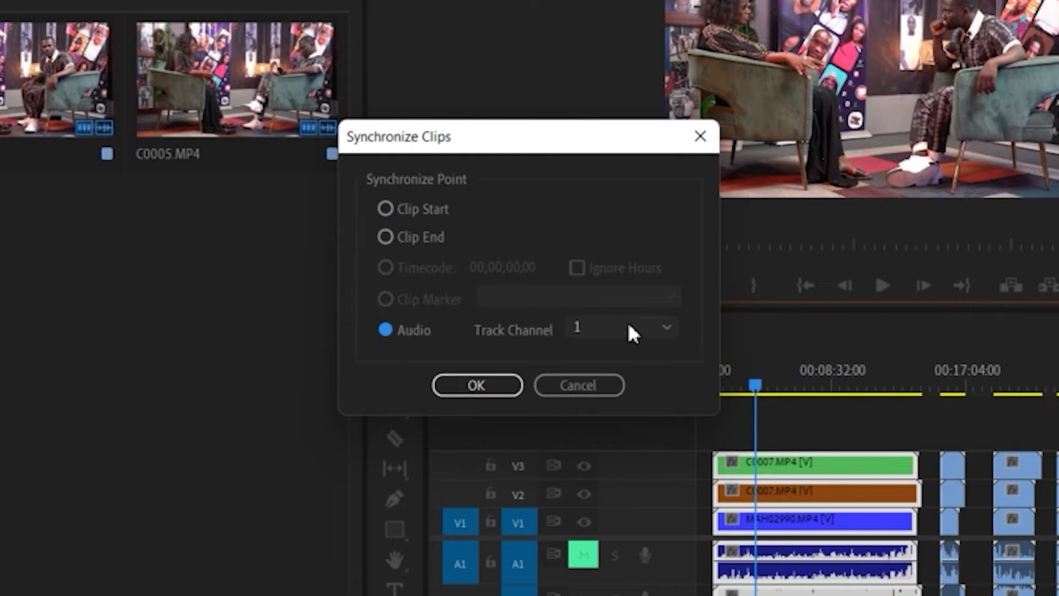
pyautogui.click(647, 325)
pyautogui.click(607, 381)
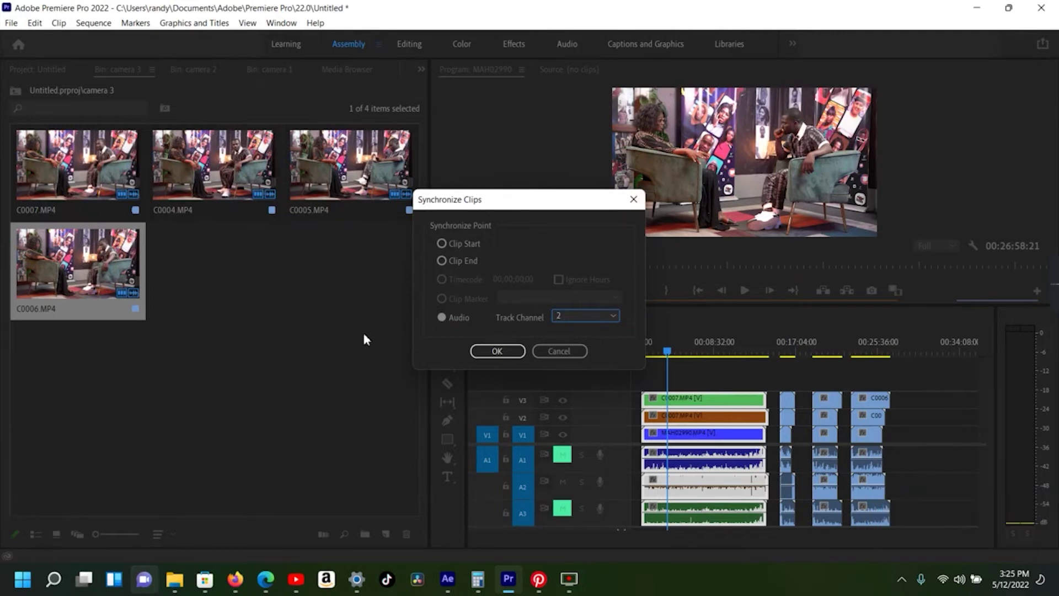
pyautogui.click(489, 353)
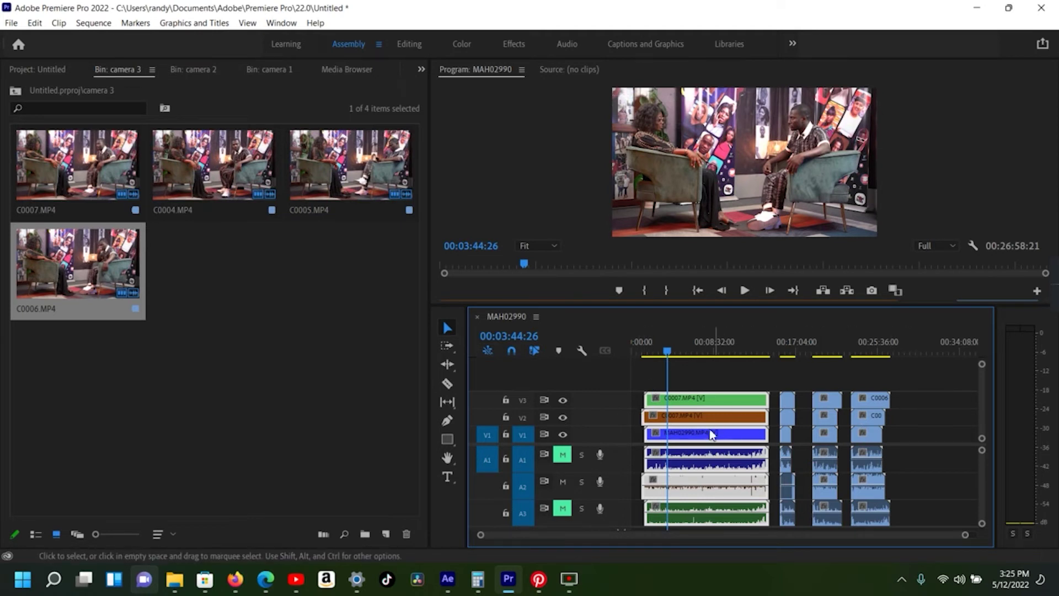
pyautogui.click(686, 375)
# Unmute A1 and A3 and play the sequence in the enlarged Program Monitor to check sync
pyautogui.click(562, 454)
pyautogui.click(560, 511)
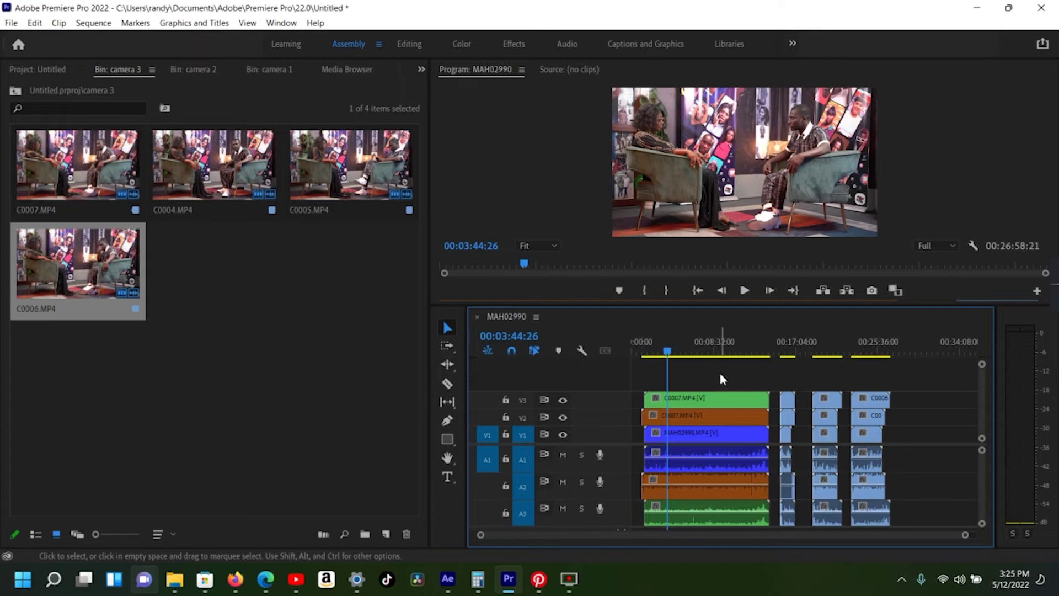
pyautogui.press('space')
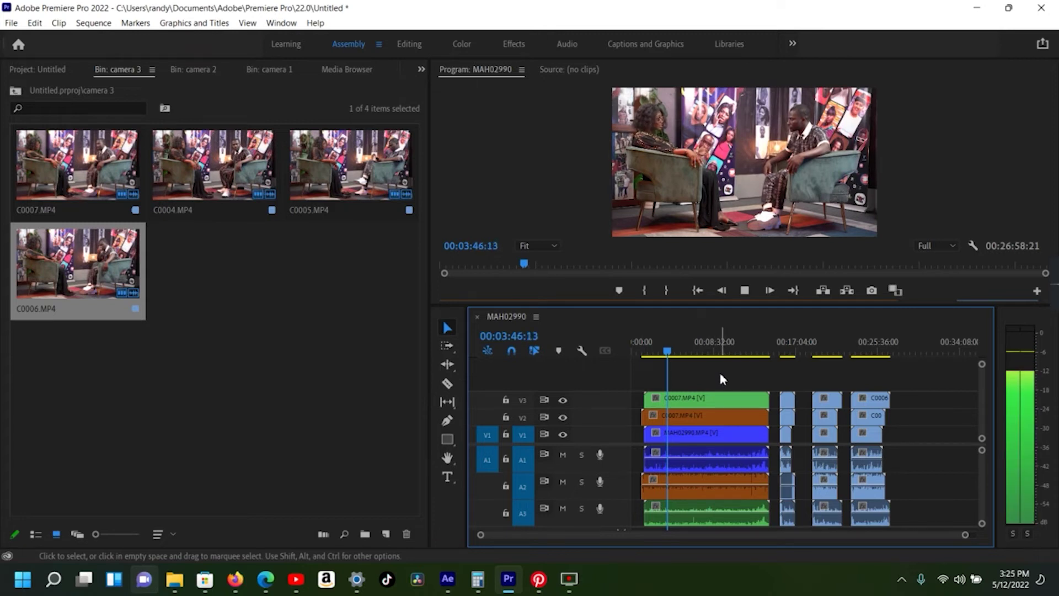
pyautogui.press('space')
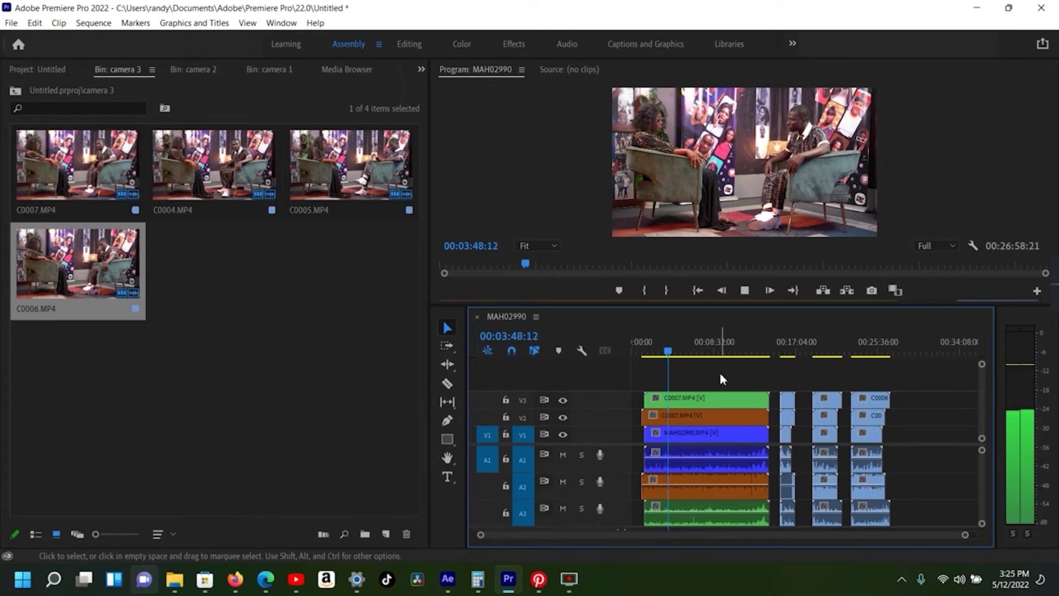
pyautogui.hotkey('ctrl', 'z')
pyautogui.press('space')
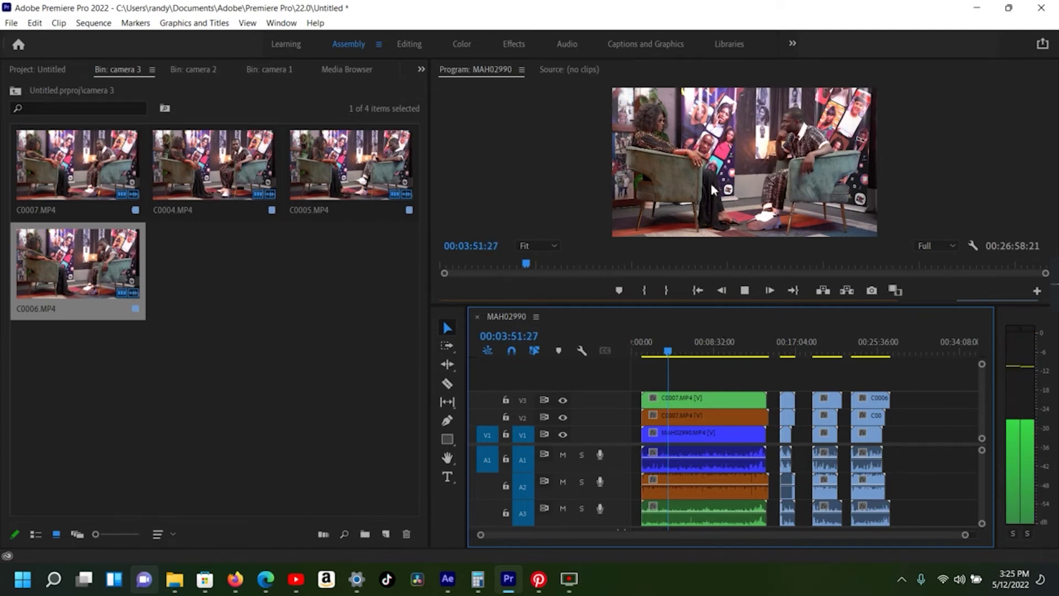
pyautogui.press('`')
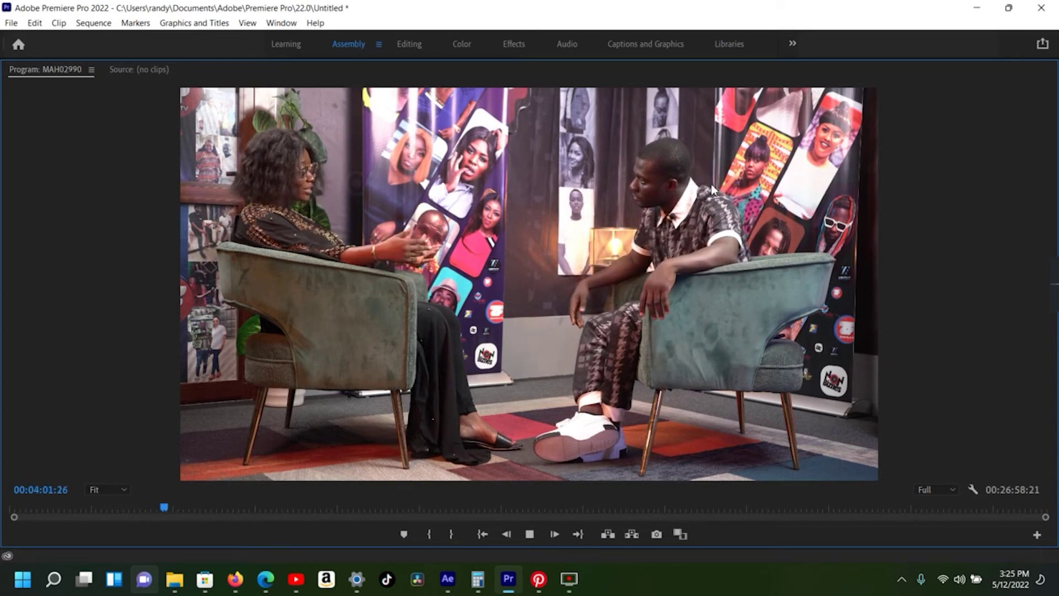
pyautogui.press('space')
pyautogui.press('`')
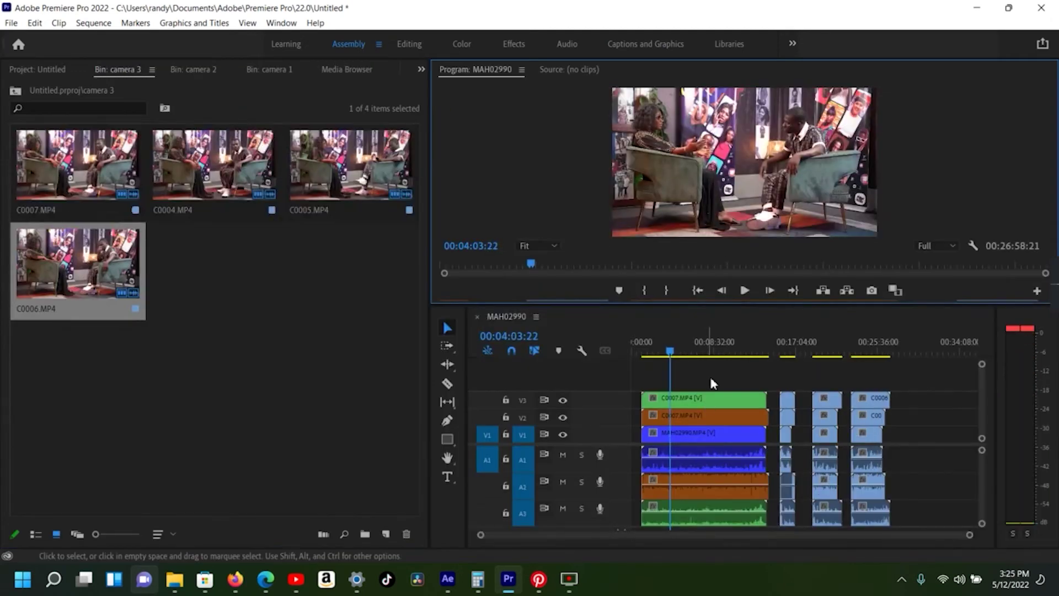
# Re-synchronize the first clip group, review playback, and mute audio track A1 again
pyautogui.moveTo(710, 388); pyautogui.dragTo(672, 472)
pyautogui.rightClick(672, 472)
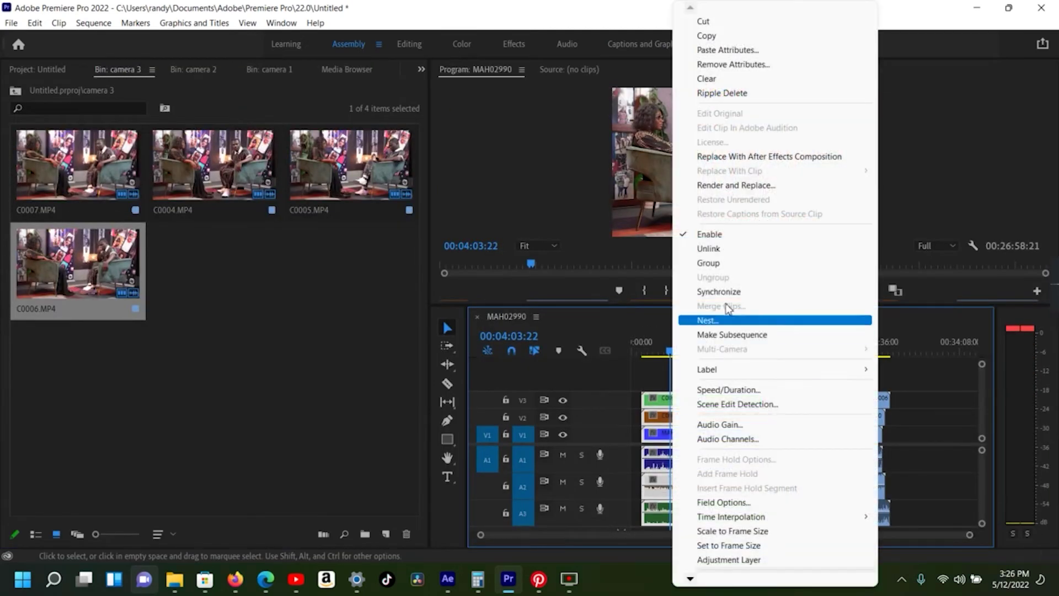
pyautogui.click(719, 292)
pyautogui.click(508, 350)
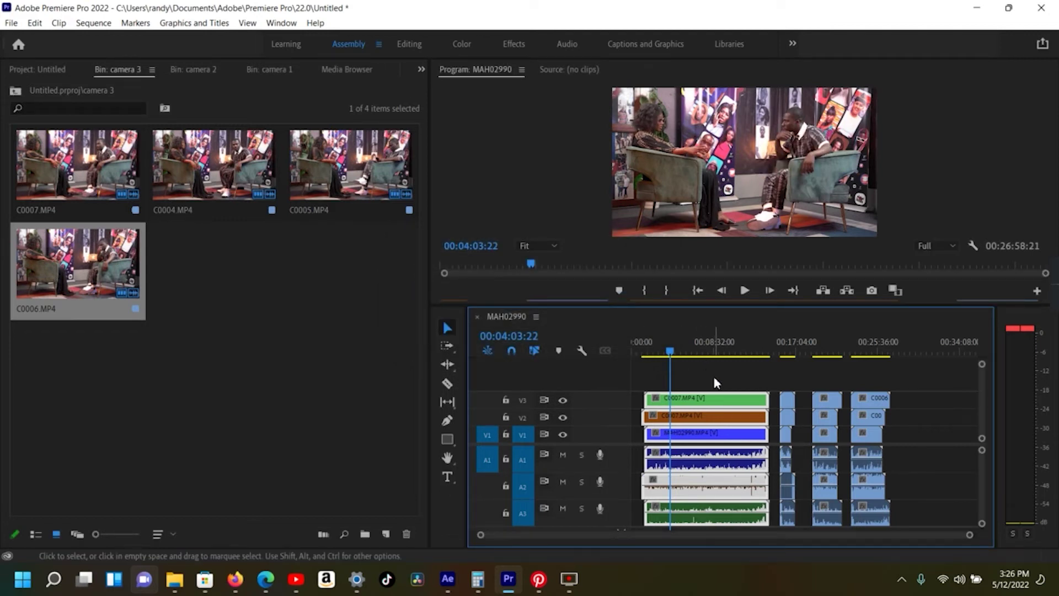
pyautogui.press('`')
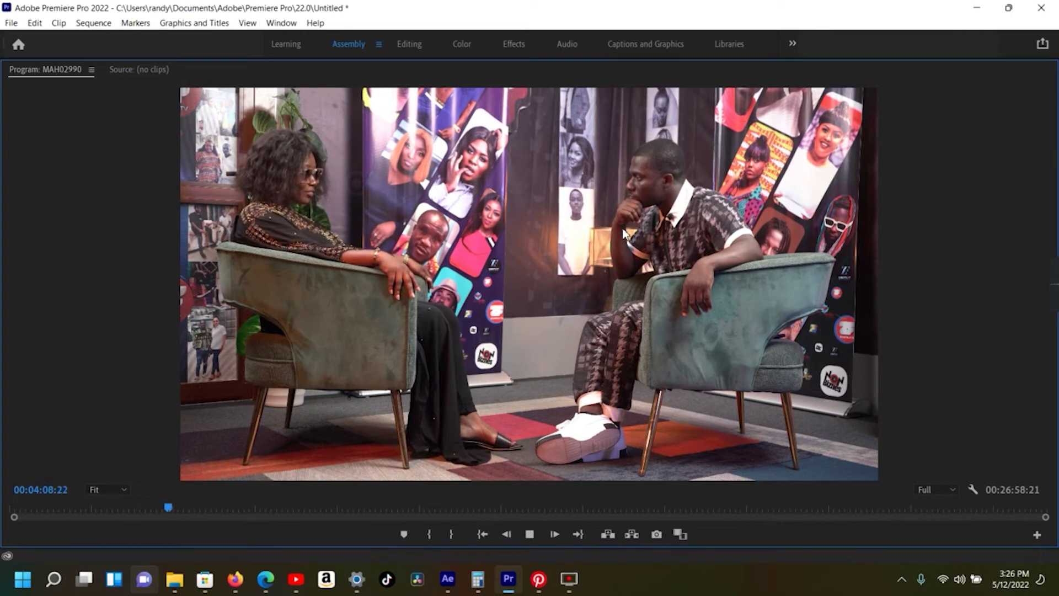
pyautogui.press('space')
pyautogui.press('`')
pyautogui.click(564, 456)
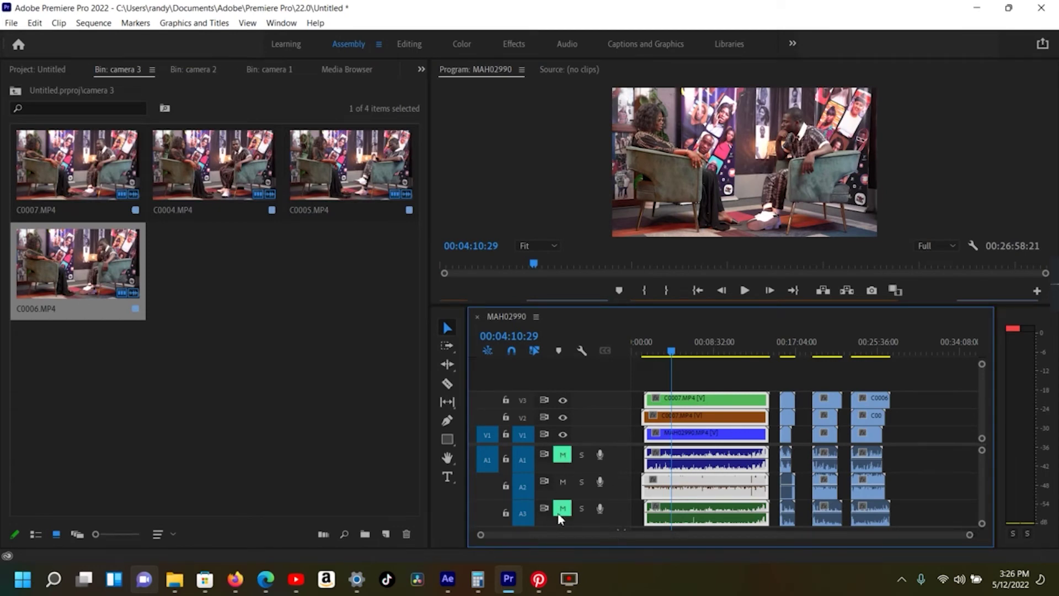
pyautogui.click(786, 367)
# Try synchronizing the second clip group by audio and dismiss the sync failure warning
pyautogui.click(787, 400)
pyautogui.rightClick(795, 490)
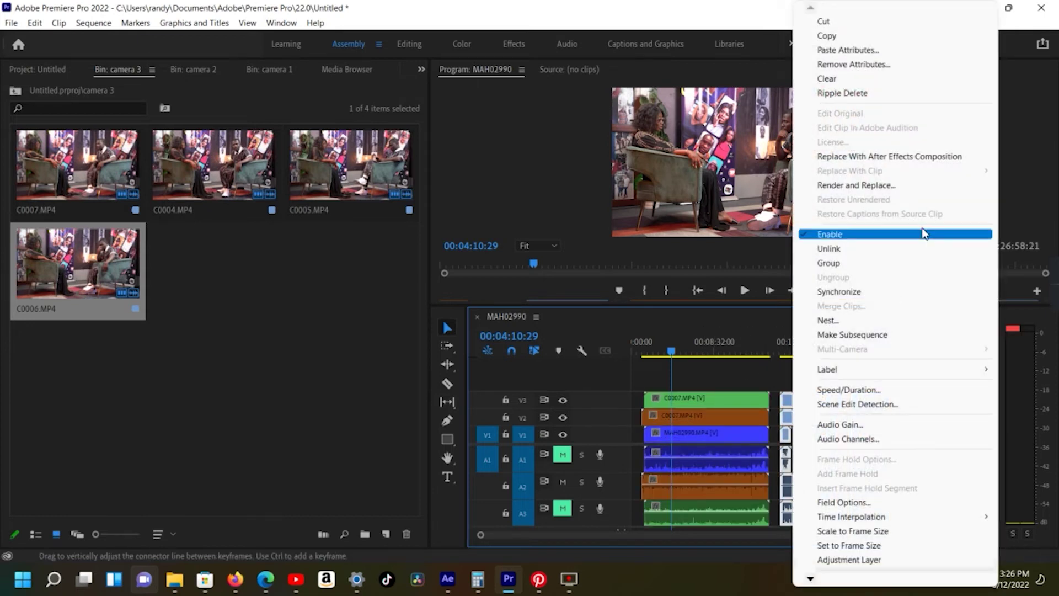
pyautogui.click(922, 292)
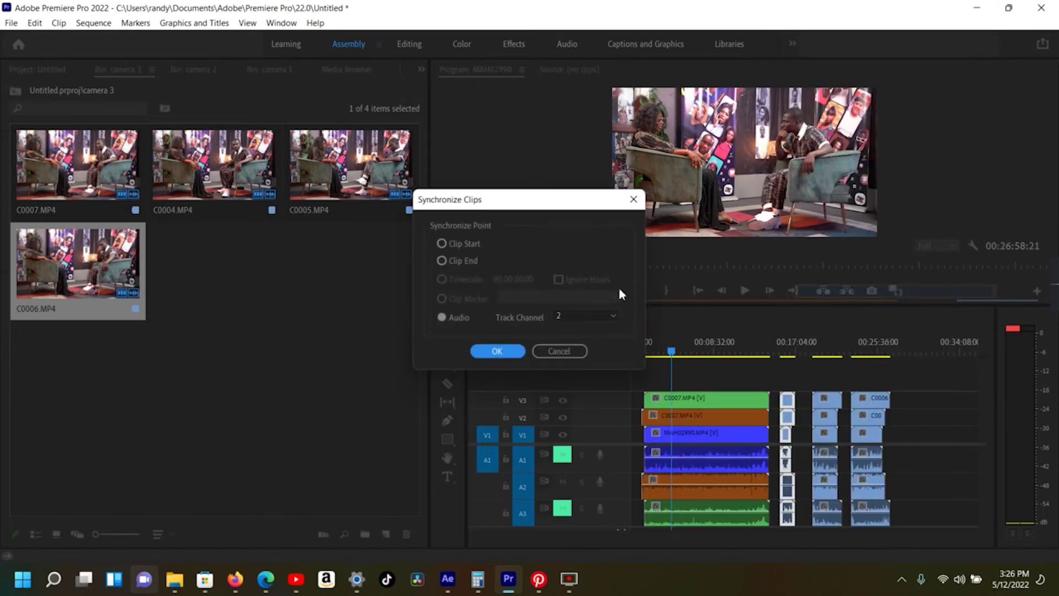
pyautogui.click(499, 355)
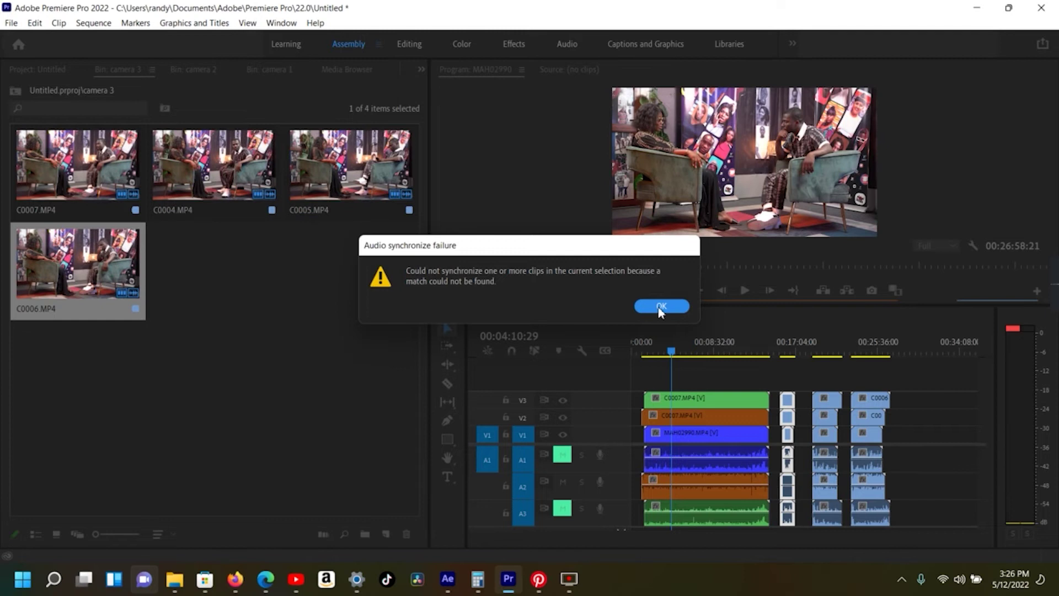
pyautogui.click(659, 308)
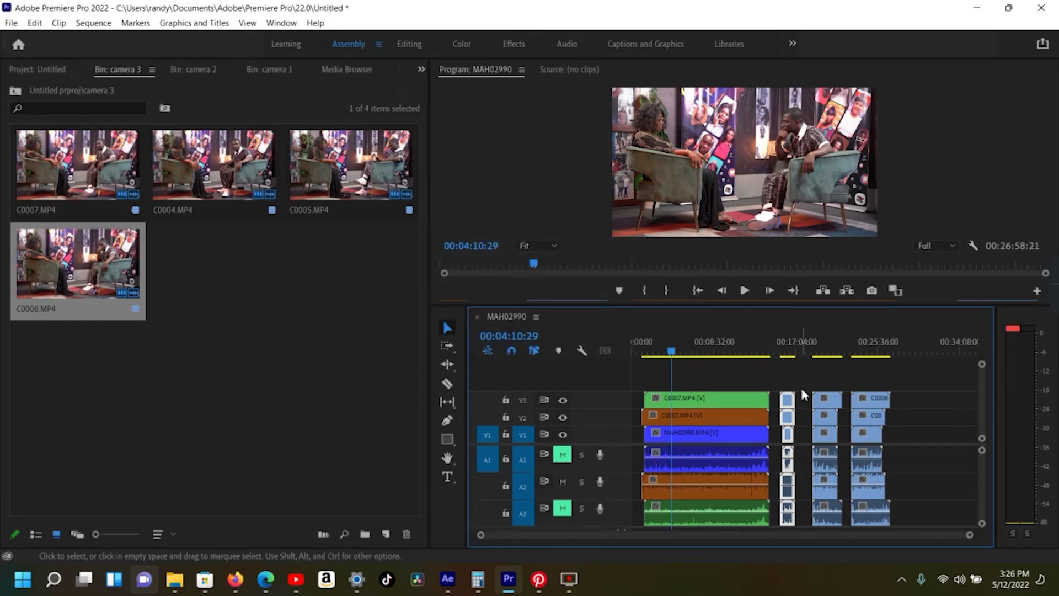
# Synchronize the third stacked clip group by audio
pyautogui.moveTo(817, 369); pyautogui.dragTo(823, 480)
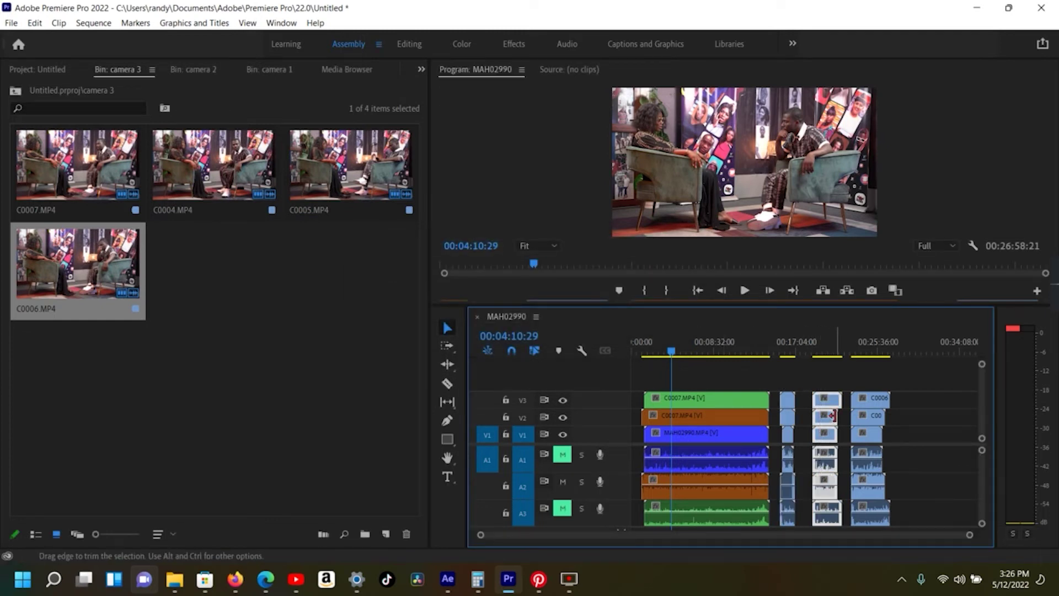
pyautogui.rightClick(831, 419)
pyautogui.click(875, 291)
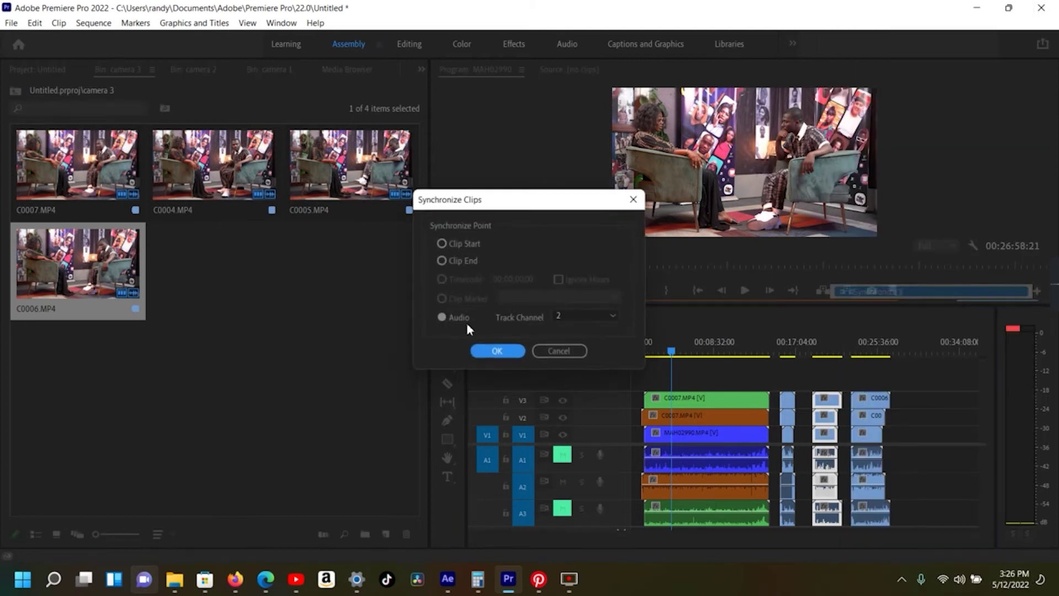
pyautogui.click(478, 348)
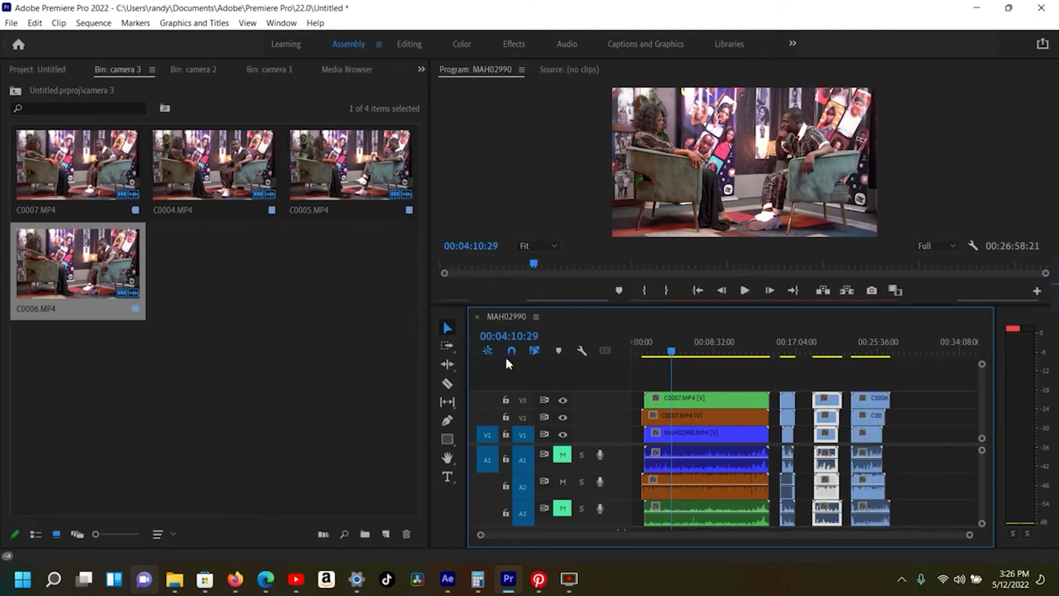
pyautogui.moveTo(898, 369); pyautogui.dragTo(863, 458)
# Synchronize the rightmost C0006 clip group by audio, then play from near the sequence start
pyautogui.rightClick(862, 458)
pyautogui.click(881, 374)
pyautogui.moveTo(881, 373); pyautogui.dragTo(872, 455)
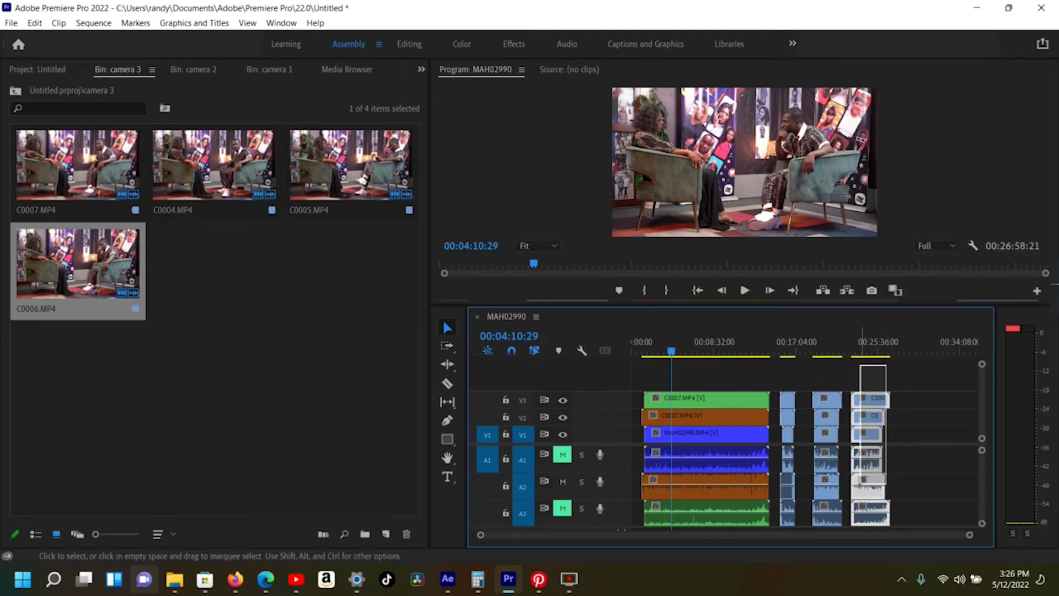
pyautogui.rightClick(872, 426)
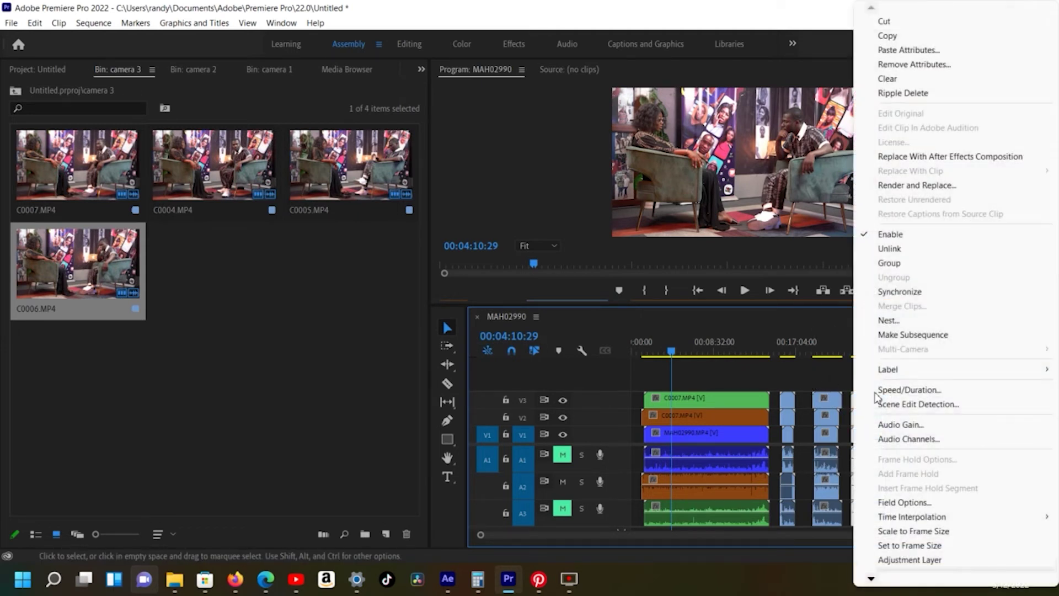
pyautogui.click(901, 293)
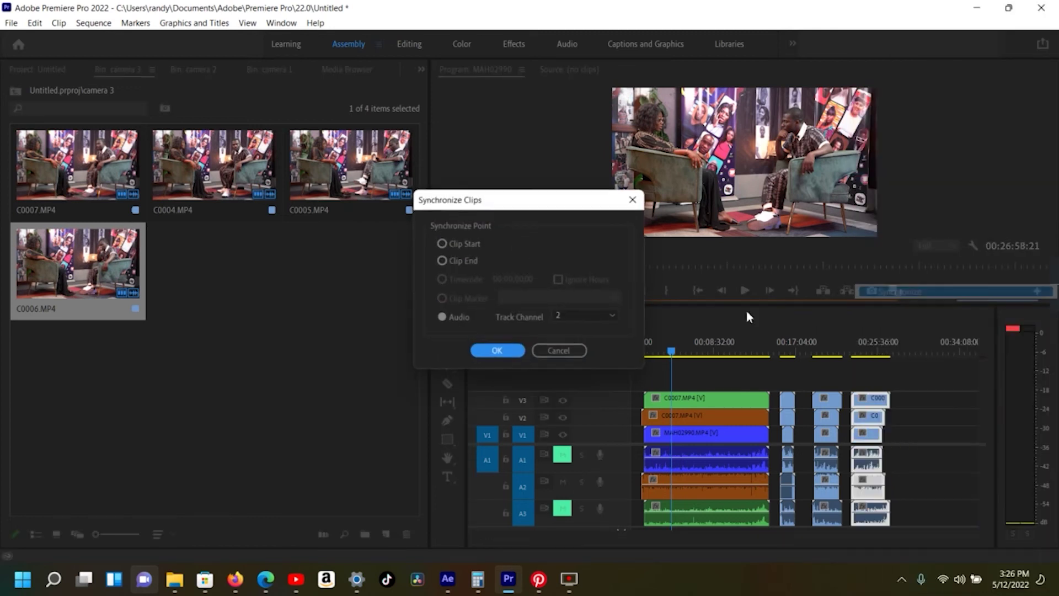
pyautogui.click(495, 351)
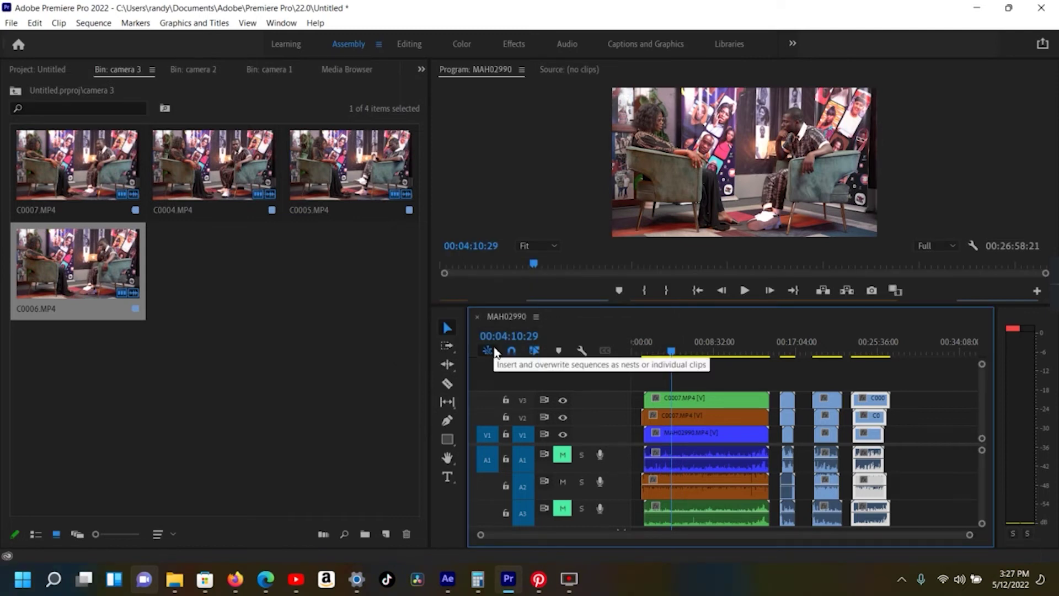
pyautogui.click(838, 370)
pyautogui.moveTo(666, 362); pyautogui.dragTo(643, 353)
pyautogui.press('space')
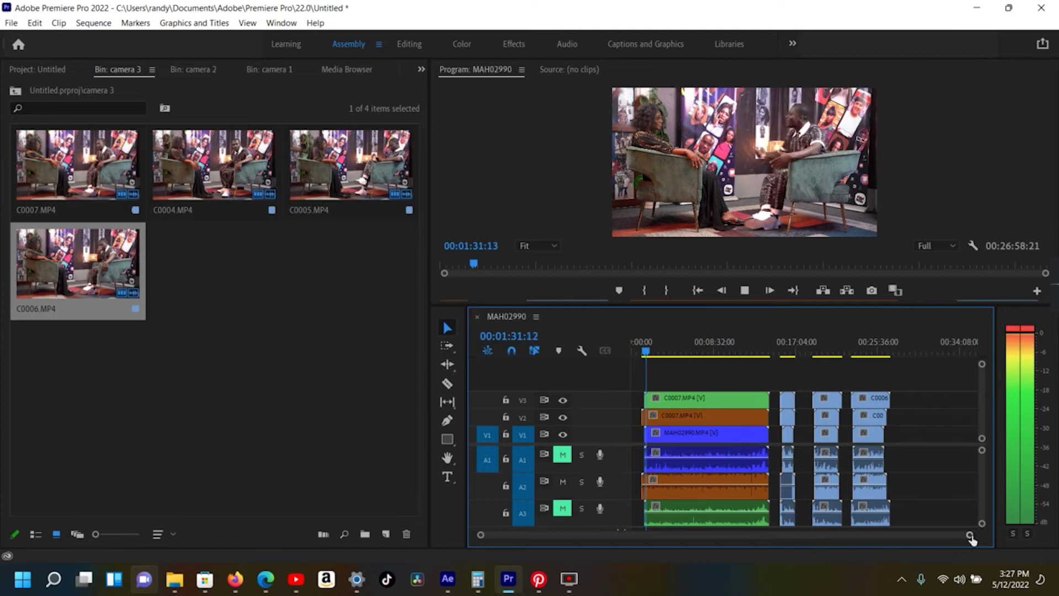
# Play through the second clip group and the section around 00:16:41 to review them
pyautogui.moveTo(970, 536); pyautogui.dragTo(916, 535)
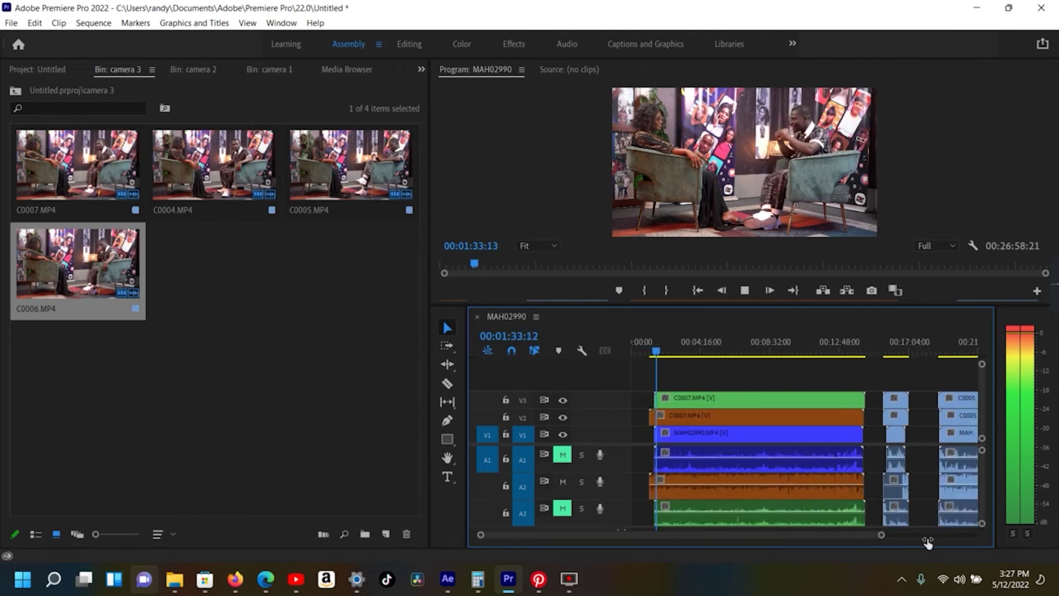
pyautogui.press('space')
pyautogui.moveTo(657, 355); pyautogui.dragTo(838, 348)
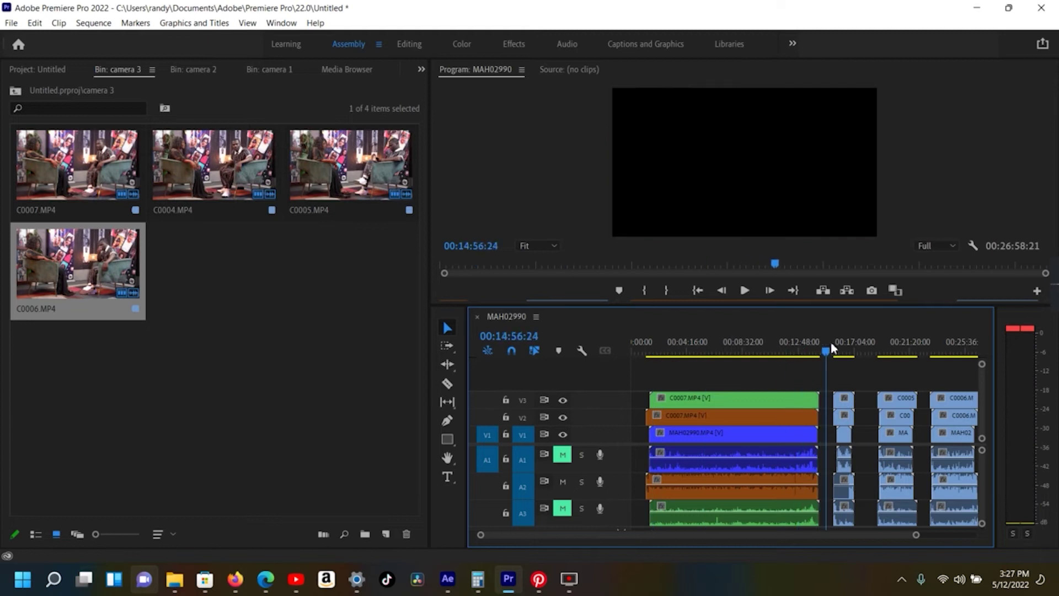
pyautogui.press('space')
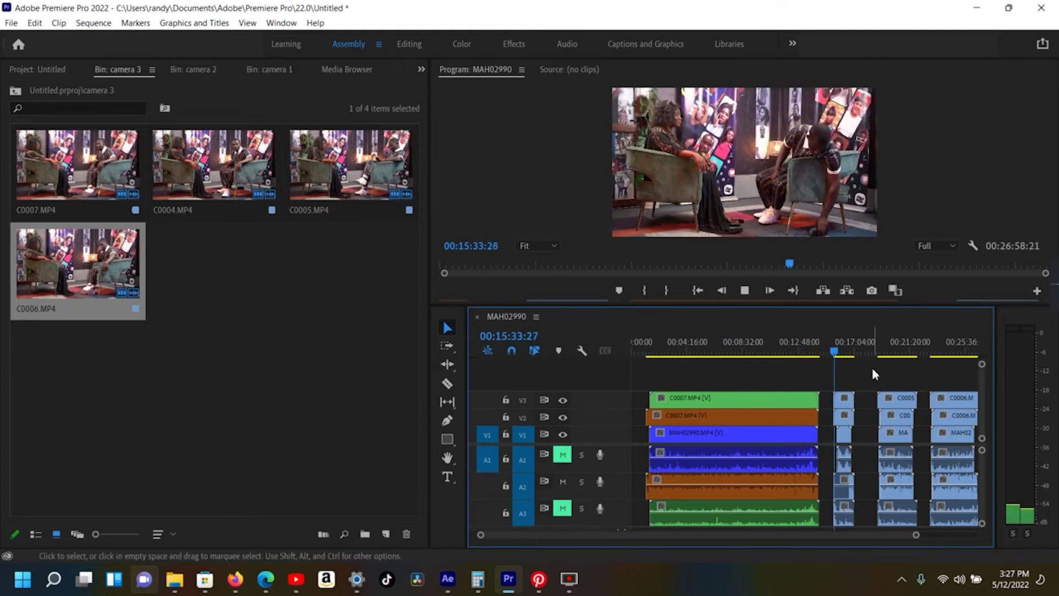
pyautogui.press('space')
pyautogui.press('space')
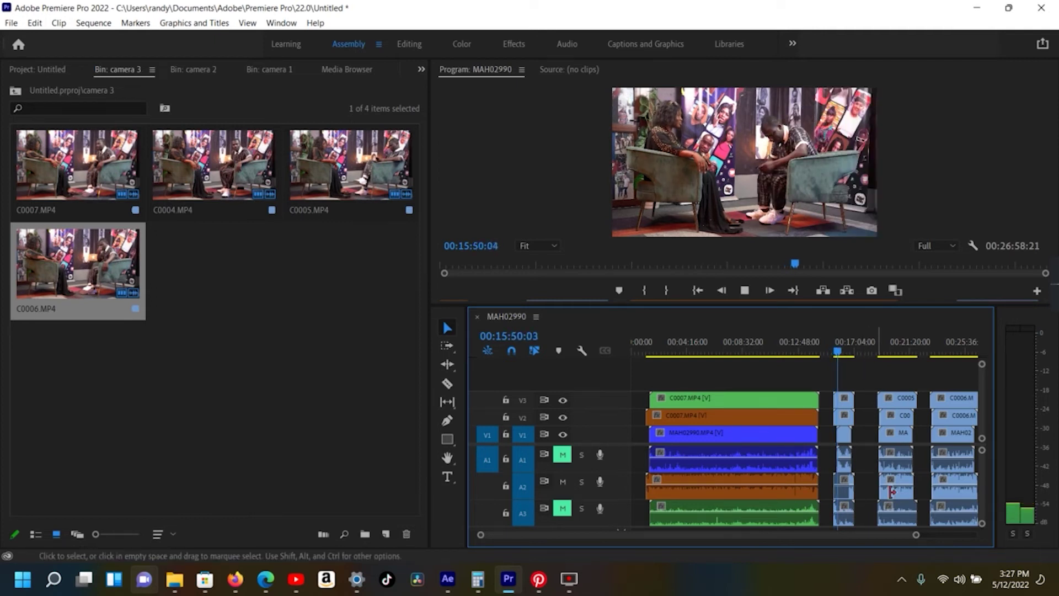
pyautogui.moveTo(916, 535)
pyautogui.mouseDown()
pyautogui.moveTo(860, 531)
pyautogui.moveTo(981, 538)
pyautogui.mouseUp()
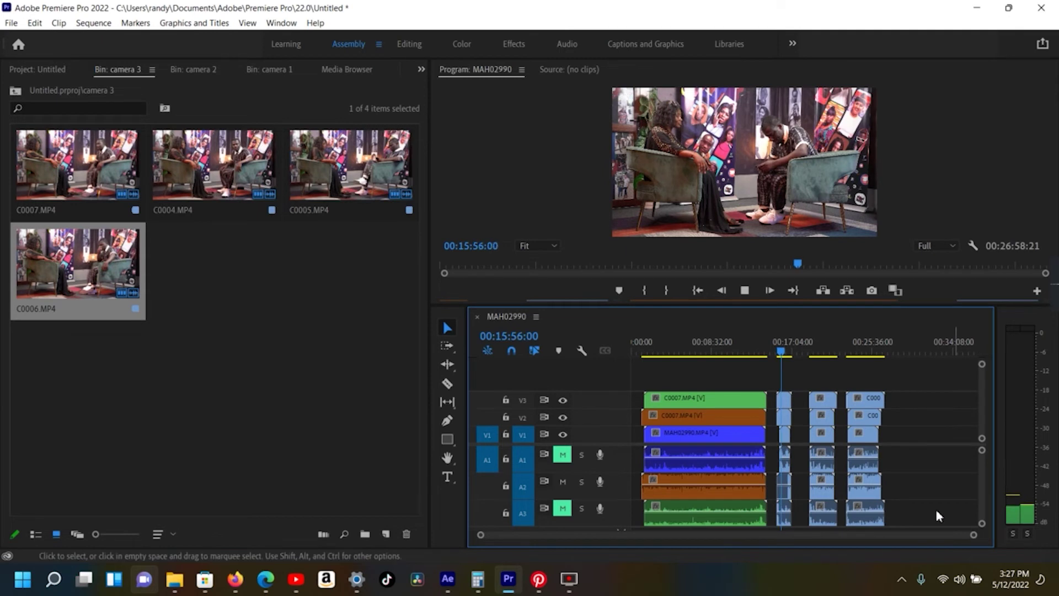
pyautogui.moveTo(972, 535); pyautogui.dragTo(920, 535)
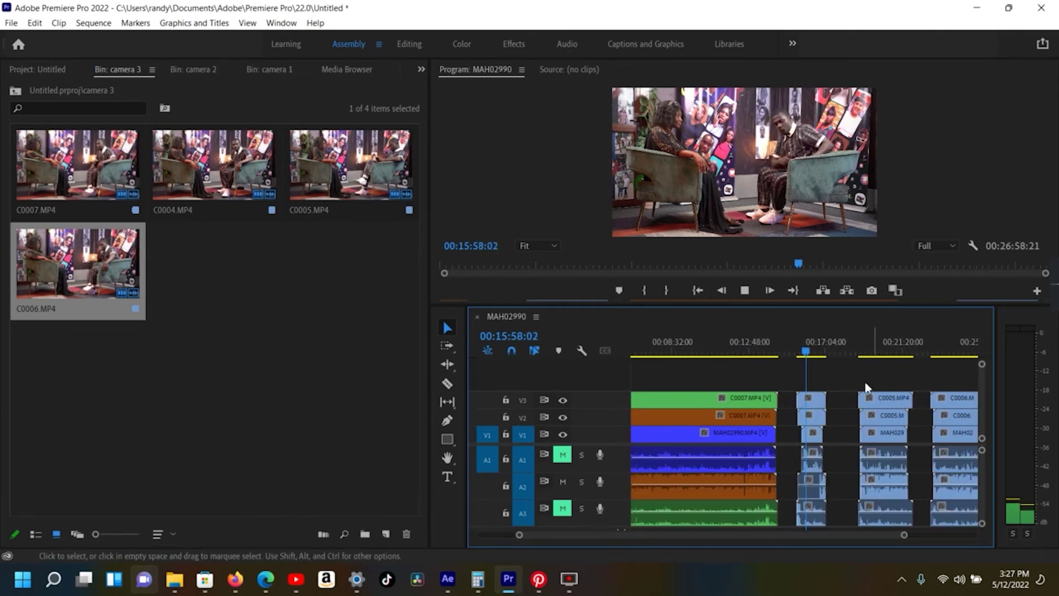
pyautogui.click(821, 349)
pyautogui.press('space')
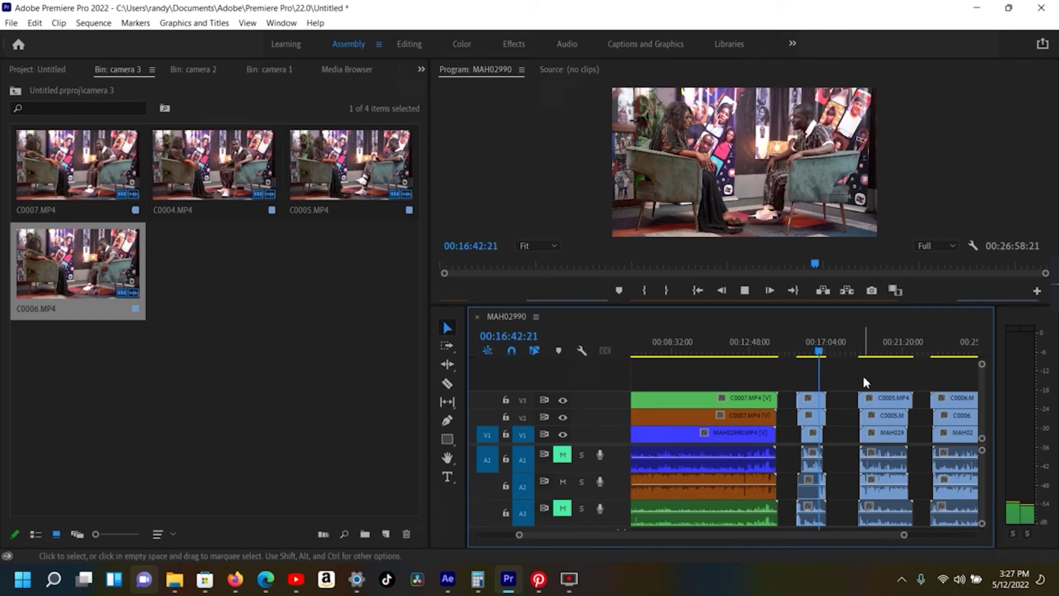
pyautogui.press('space')
# Play through the C0005 and C0006 camera groups to review them
pyautogui.moveTo(826, 351); pyautogui.dragTo(859, 351)
pyautogui.press('space')
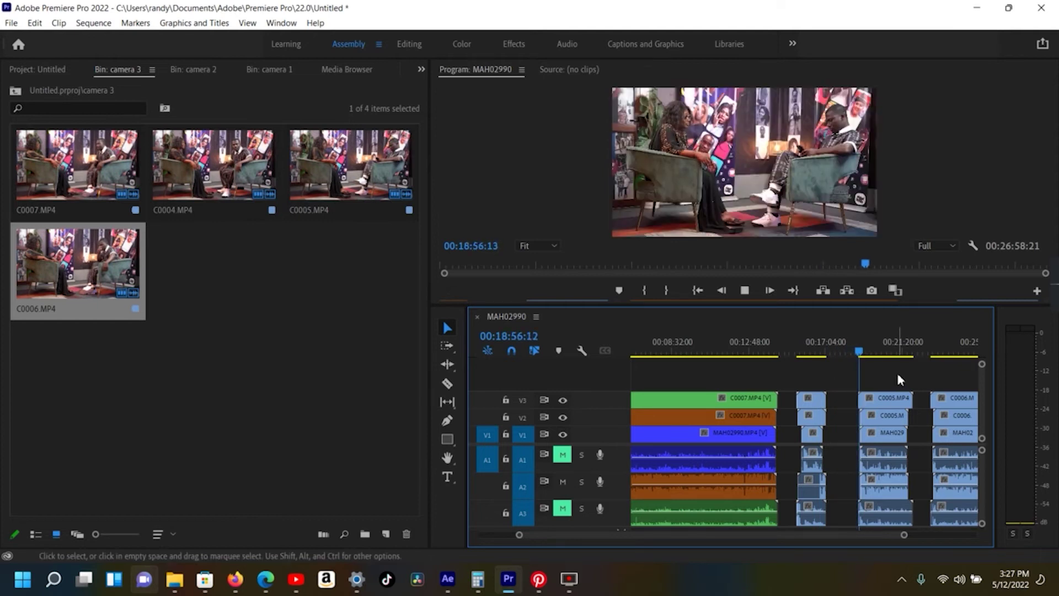
pyautogui.press('space')
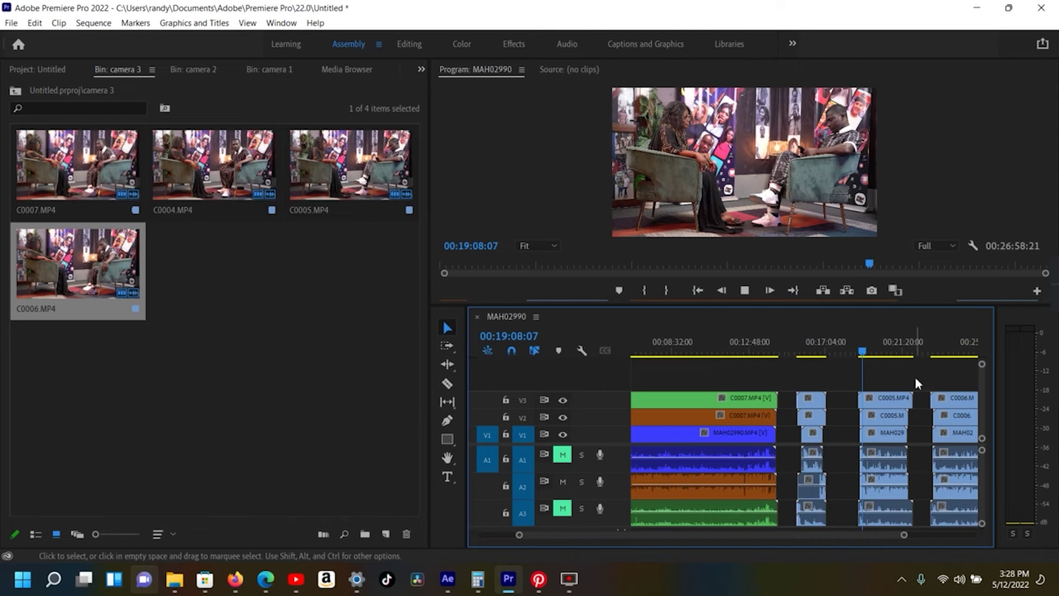
pyautogui.press('space')
pyautogui.moveTo(907, 353); pyautogui.dragTo(932, 357)
pyautogui.press('space')
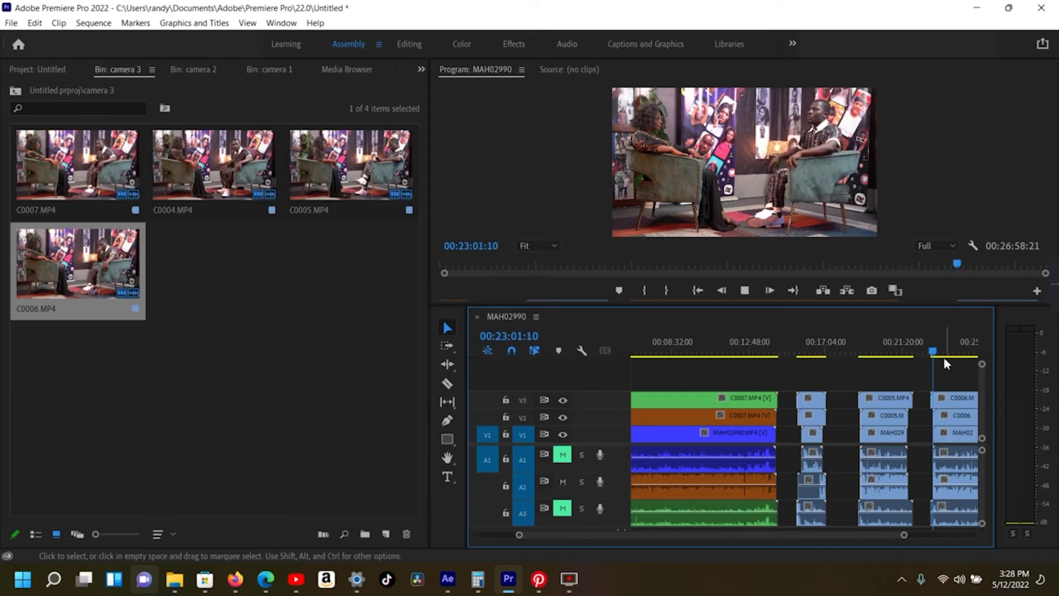
pyautogui.press('space')
pyautogui.press('space')
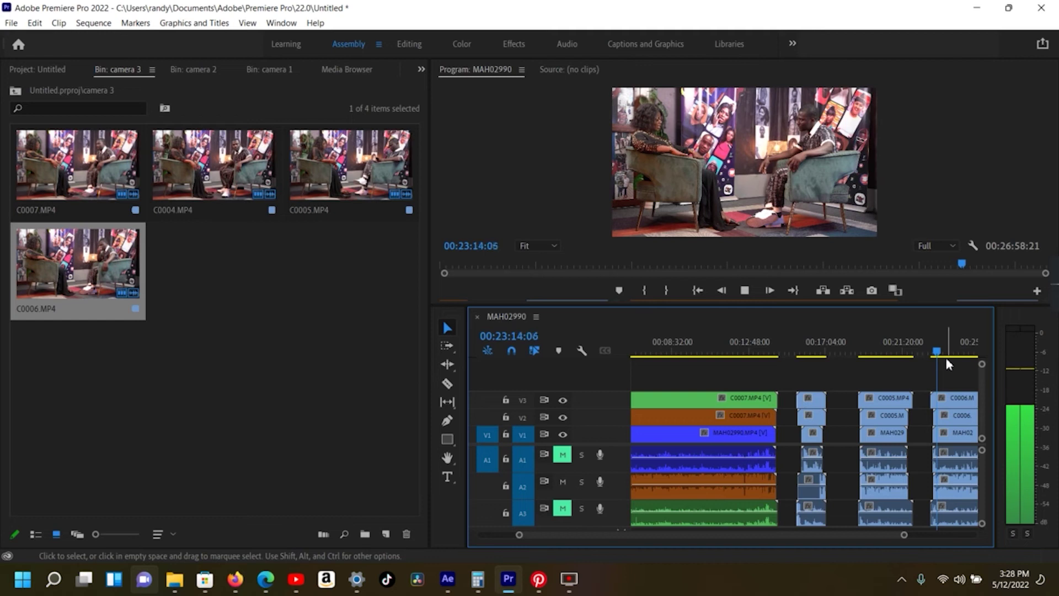
pyautogui.press('space')
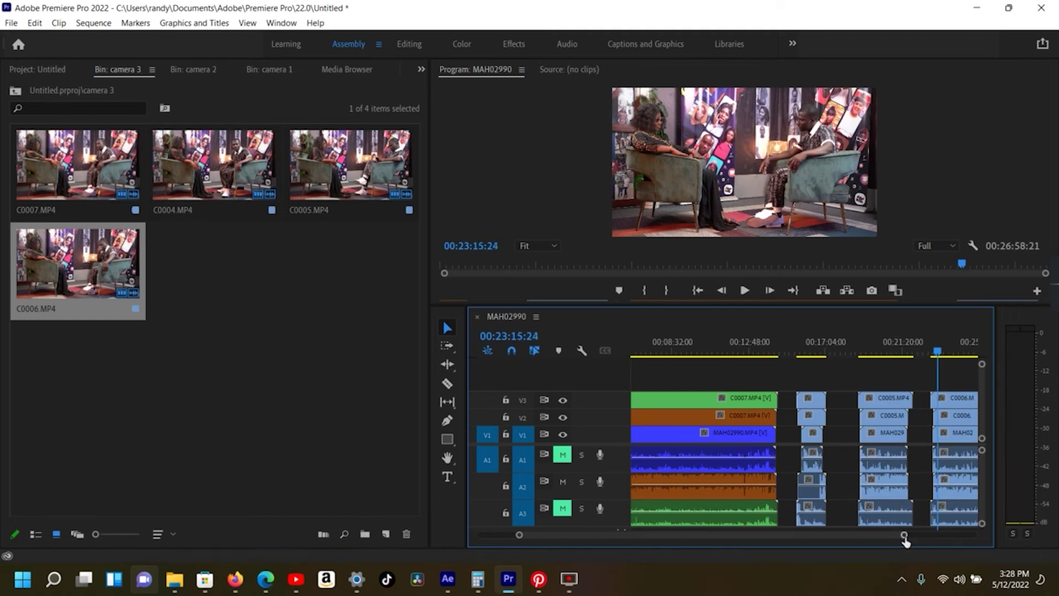
# Zoom out to the whole sequence and select the first stacked clip group
pyautogui.moveTo(904, 534); pyautogui.dragTo(1026, 527)
pyautogui.moveTo(770, 356); pyautogui.dragTo(662, 368)
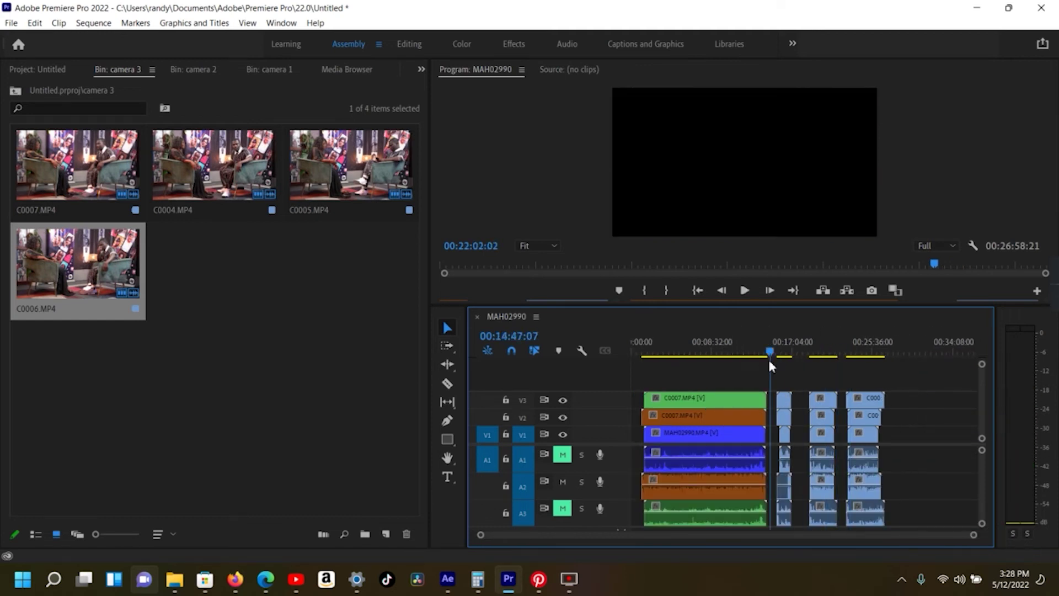
pyautogui.press('Down')
pyautogui.click(664, 483)
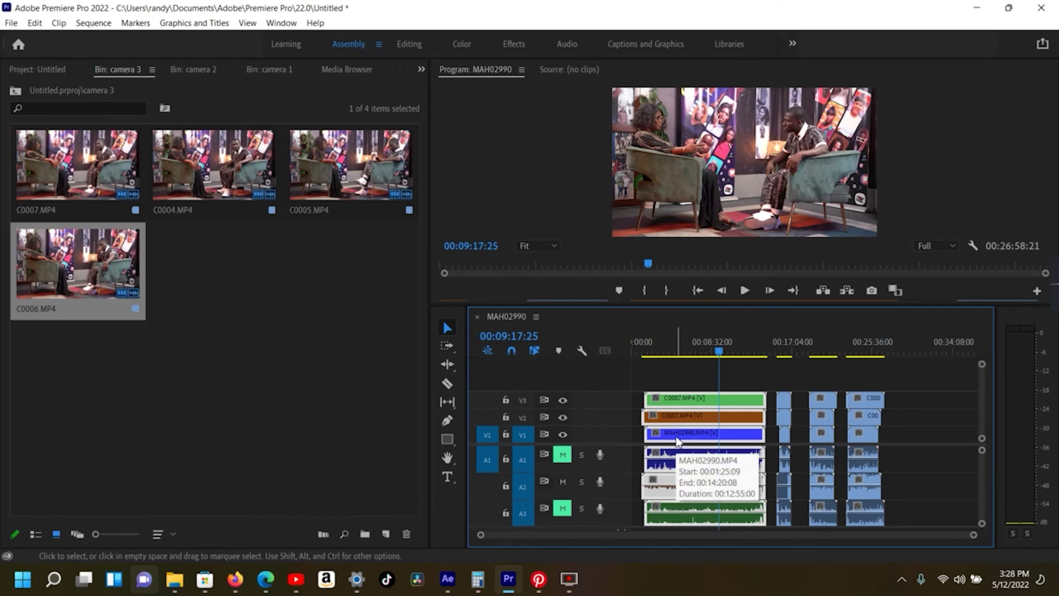
# Nest the first three-camera clip group under the default name Nested Sequence 01
pyautogui.rightClick(679, 440)
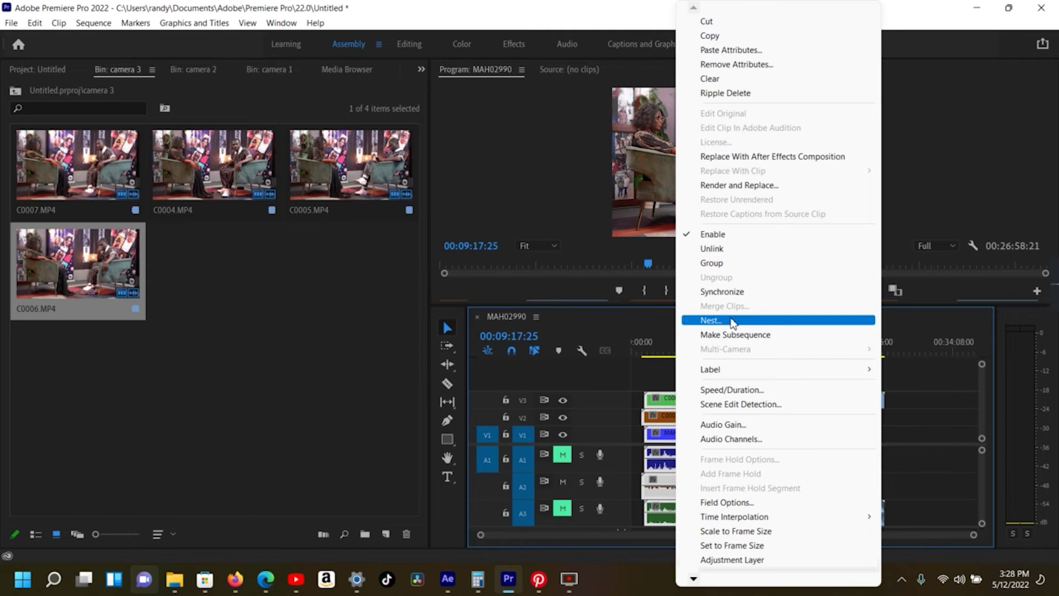
pyautogui.click(734, 322)
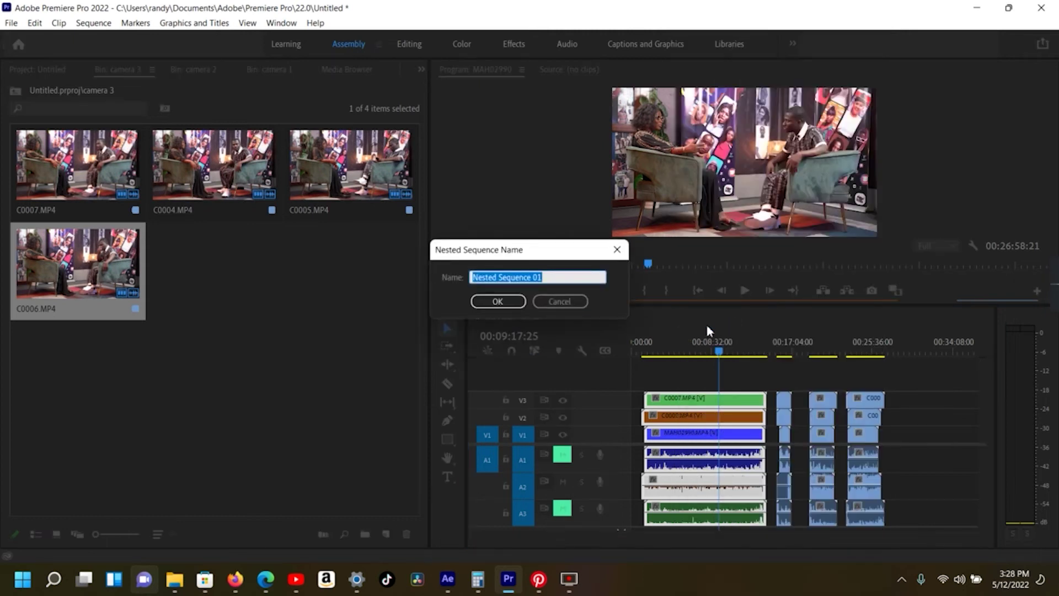
pyautogui.click(497, 302)
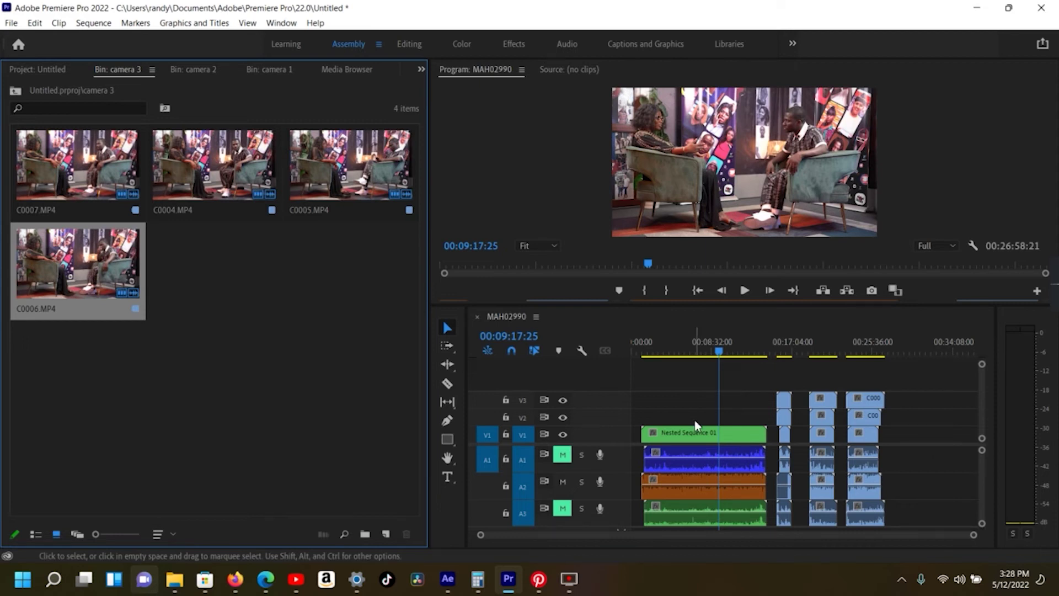
pyautogui.click(822, 436)
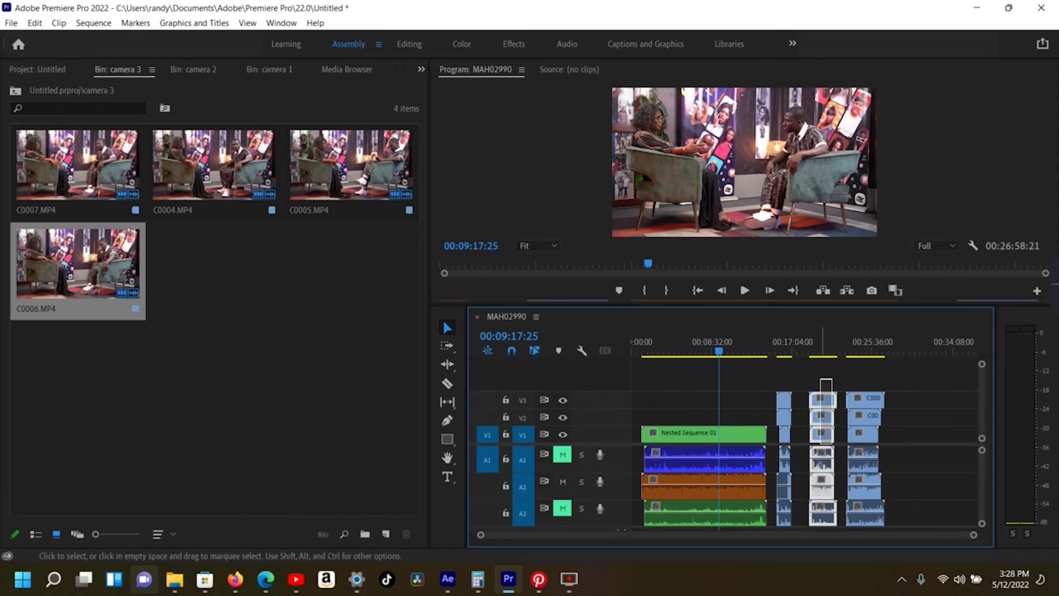
# Nest the middle and rightmost clip groups as Nested Sequence 02 and Nested Sequence 03
pyautogui.rightClick(822, 438)
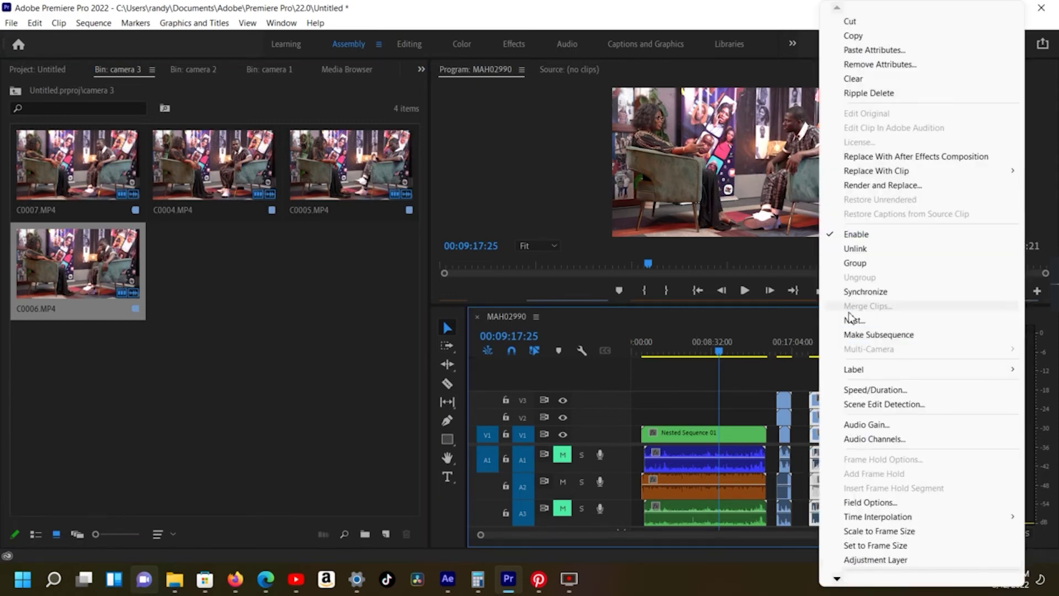
pyautogui.click(861, 319)
pyautogui.click(492, 306)
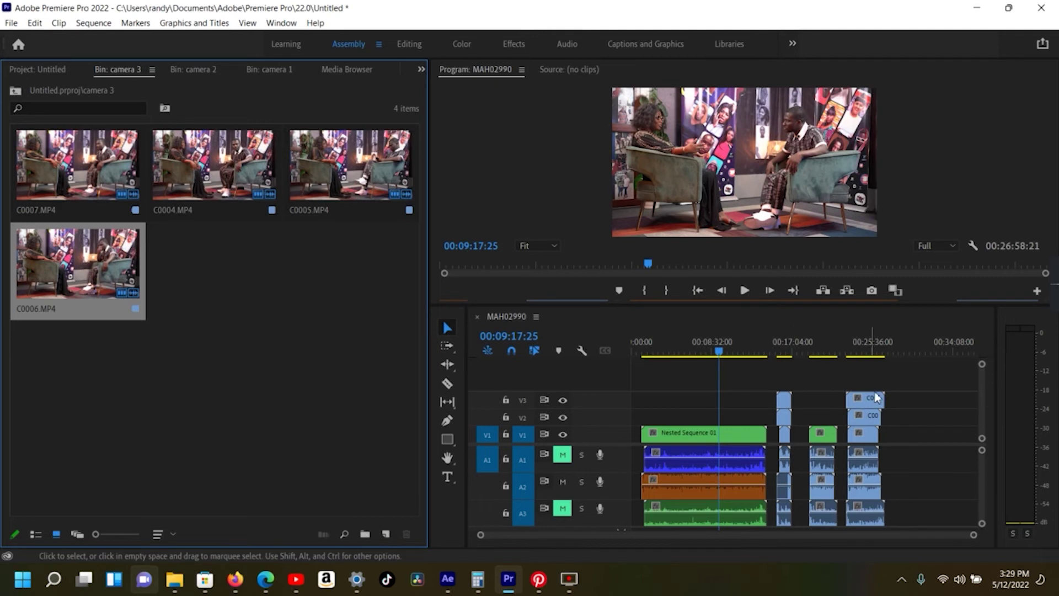
pyautogui.moveTo(889, 374); pyautogui.dragTo(866, 455)
pyautogui.rightClick(865, 446)
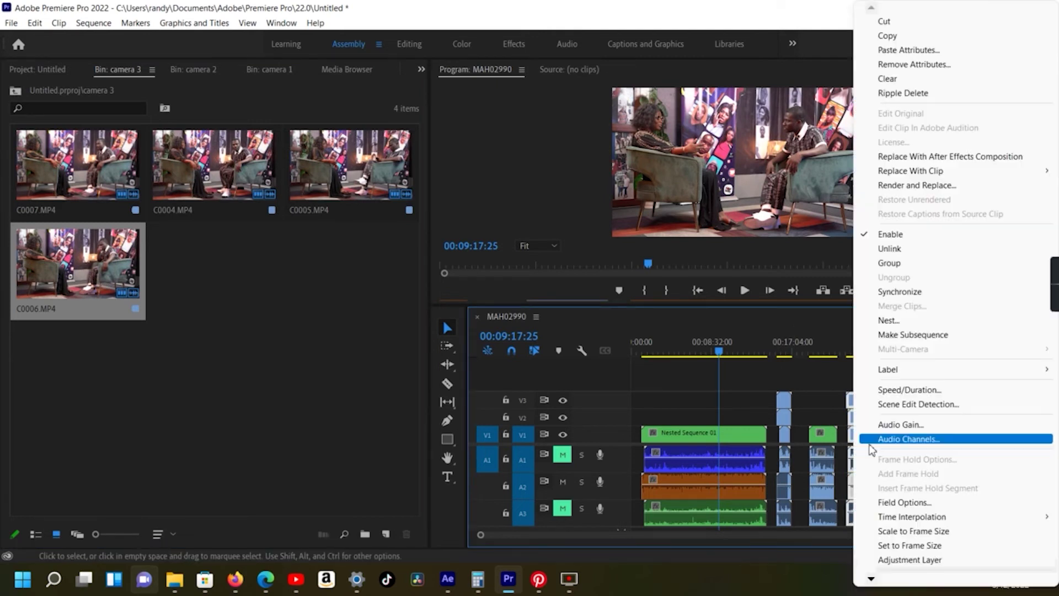
pyautogui.click(889, 320)
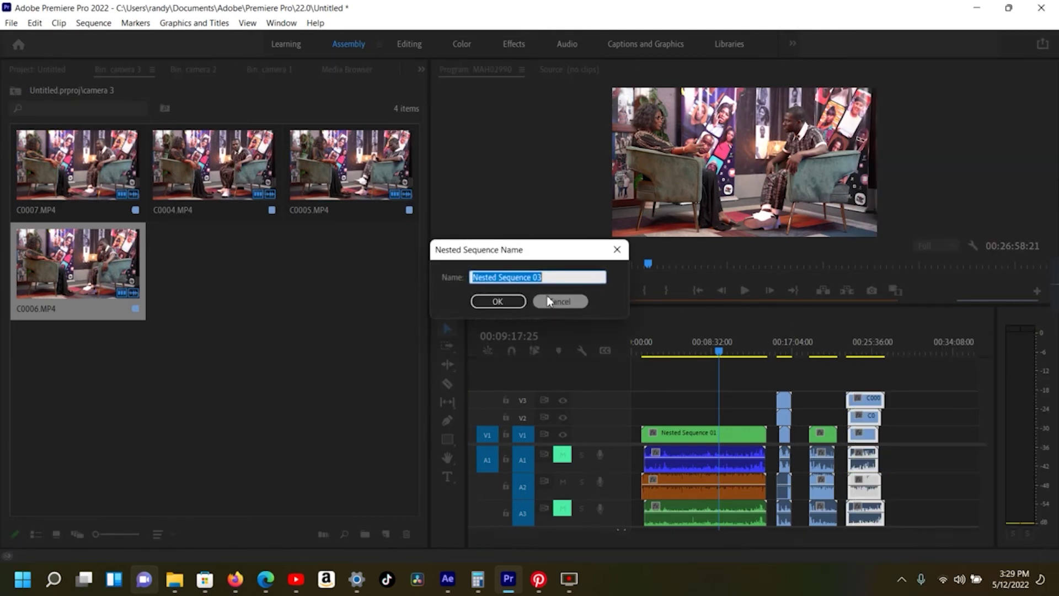
pyautogui.click(494, 298)
# Move the remaining unnested clip stack to after the nested clips
pyautogui.moveTo(798, 369); pyautogui.dragTo(772, 527)
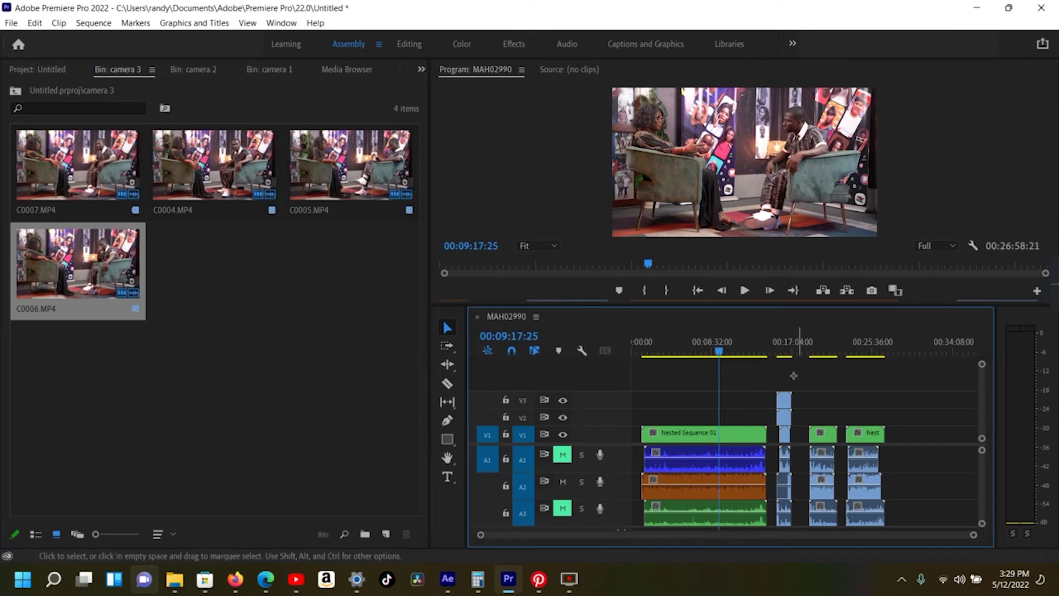
pyautogui.moveTo(789, 483); pyautogui.dragTo(945, 482)
pyautogui.moveTo(886, 375)
pyautogui.mouseDown()
pyautogui.moveTo(813, 439)
pyautogui.moveTo(786, 439)
pyautogui.mouseUp()
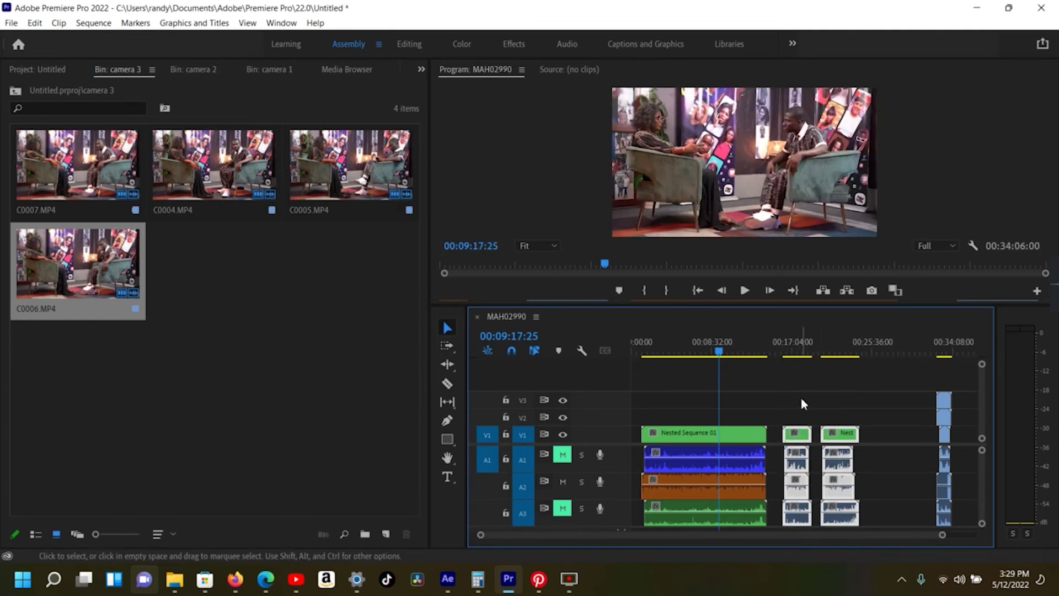
pyautogui.moveTo(720, 356); pyautogui.dragTo(650, 361)
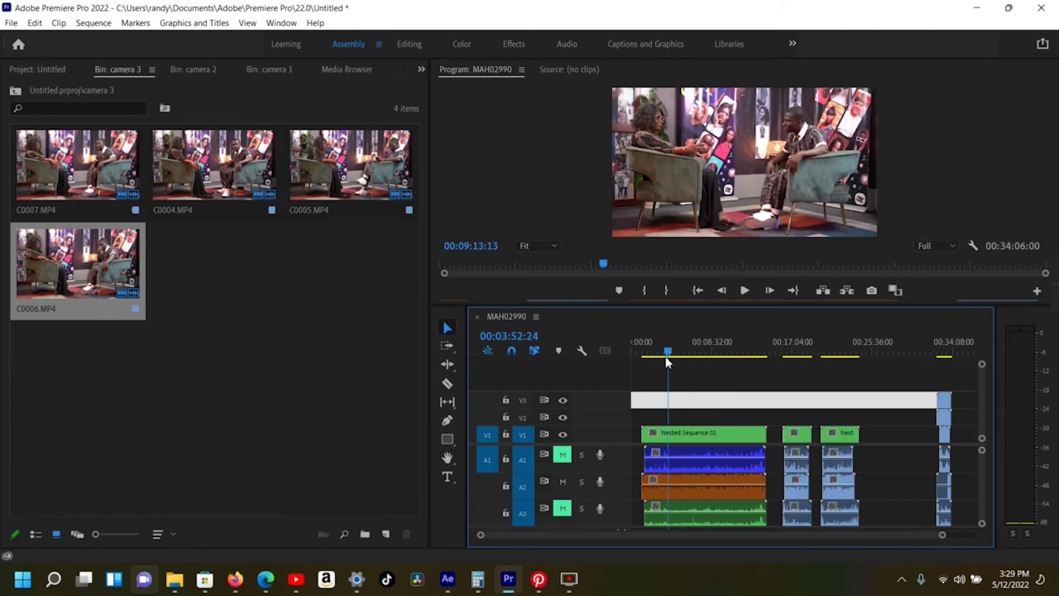
pyautogui.moveTo(650, 362); pyautogui.dragTo(647, 365)
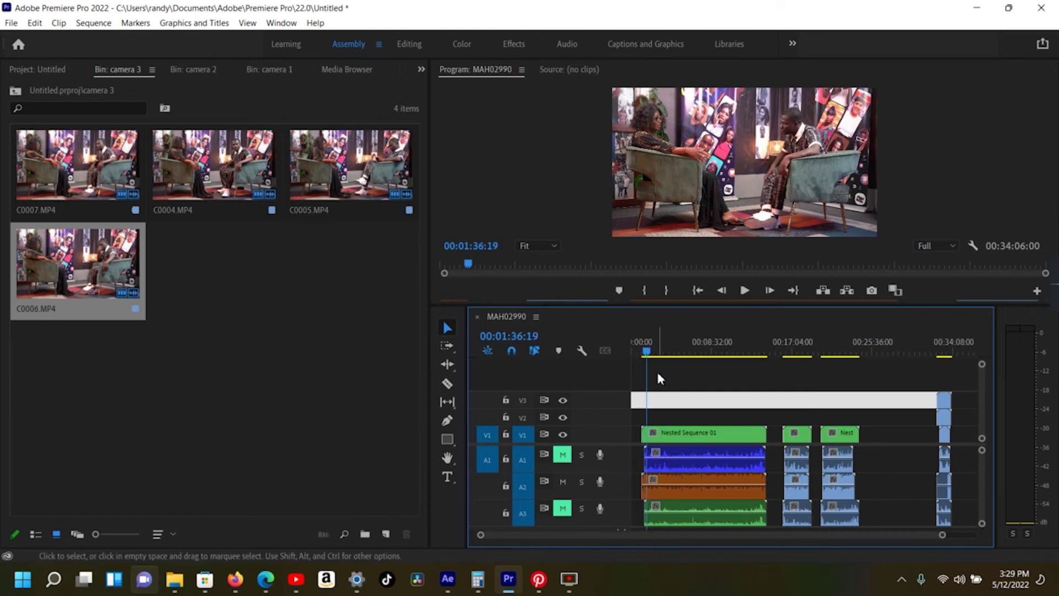
pyautogui.click(678, 432)
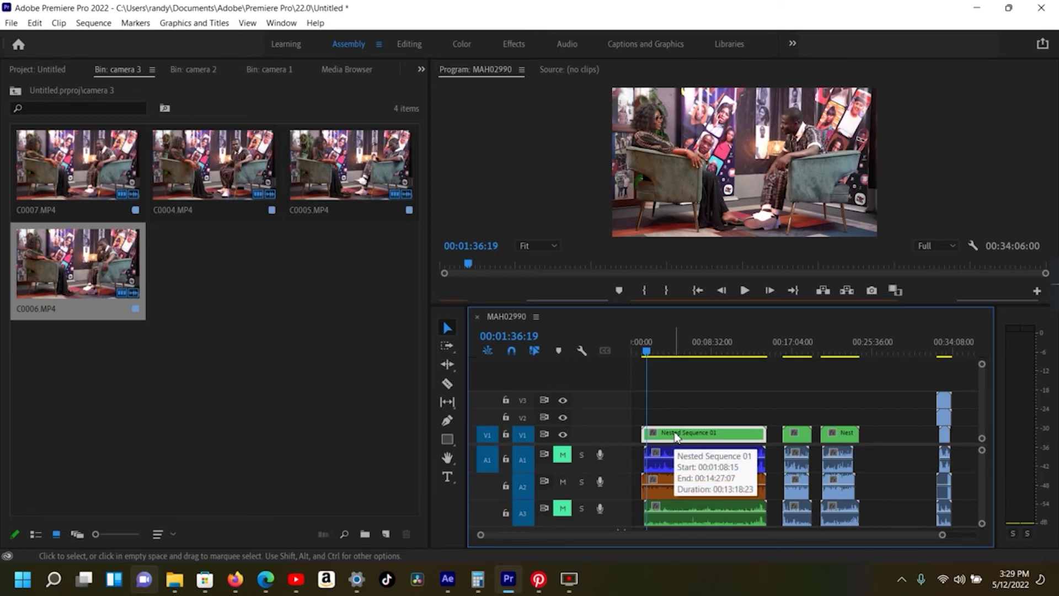
# Enable Multi-Camera on the Nested Sequence 01 clip, turning it into [MC1] MAH02990.MP4
pyautogui.rightClick(677, 436)
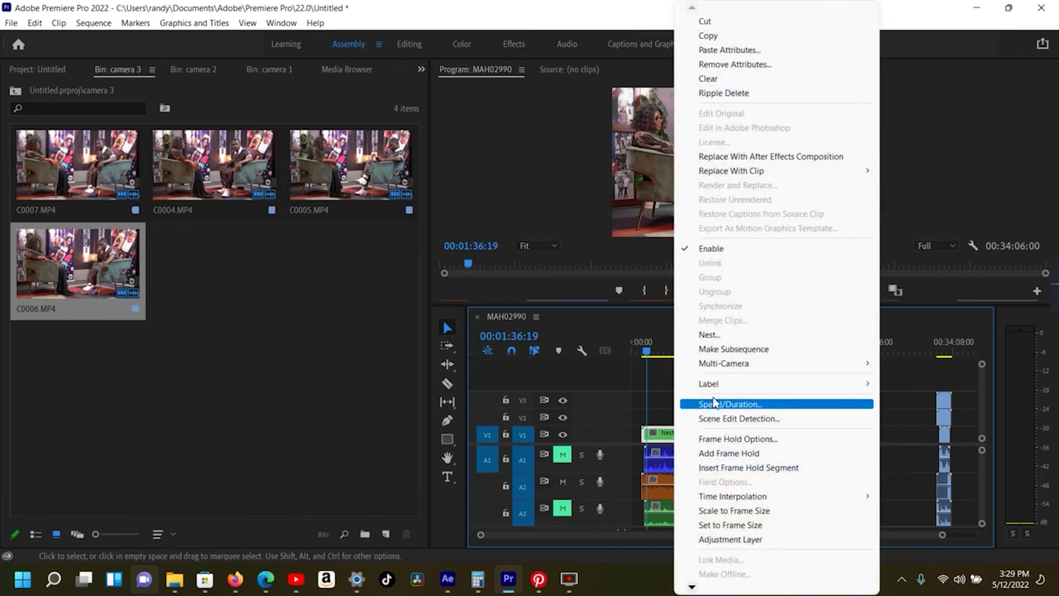
pyautogui.moveTo(734, 365)
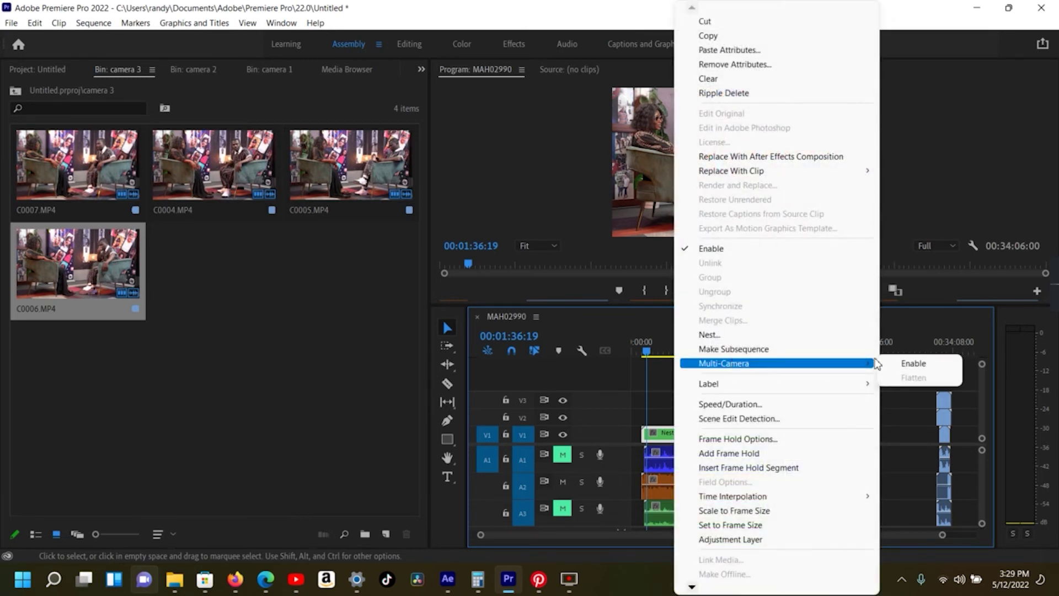
pyautogui.click(895, 368)
pyautogui.click(895, 368)
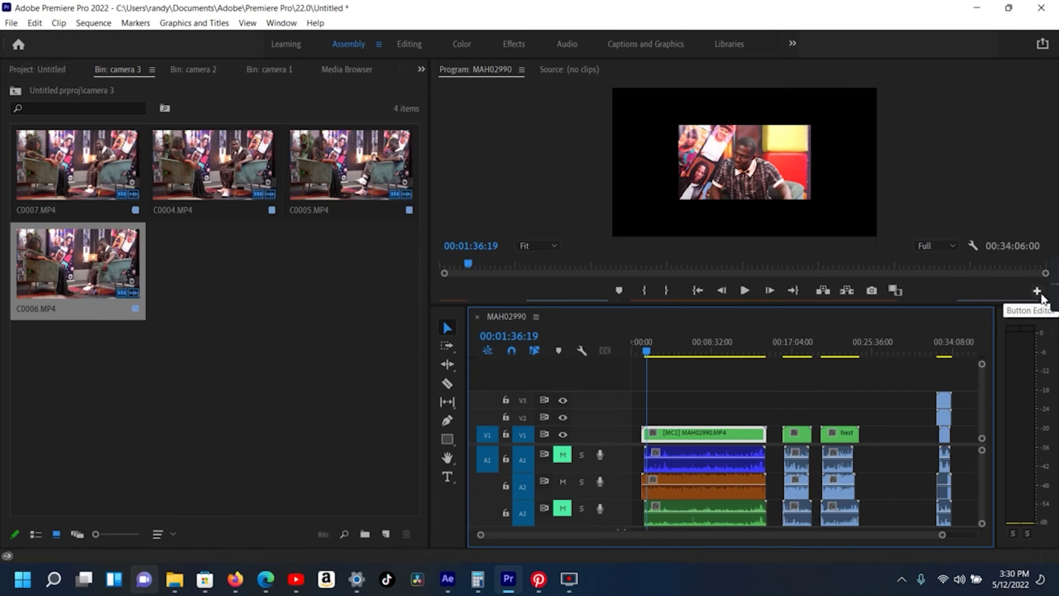
# Add Toggle Multi-Camera View to the Program monitor buttons and switch the multi-camera view on
pyautogui.click(1037, 290)
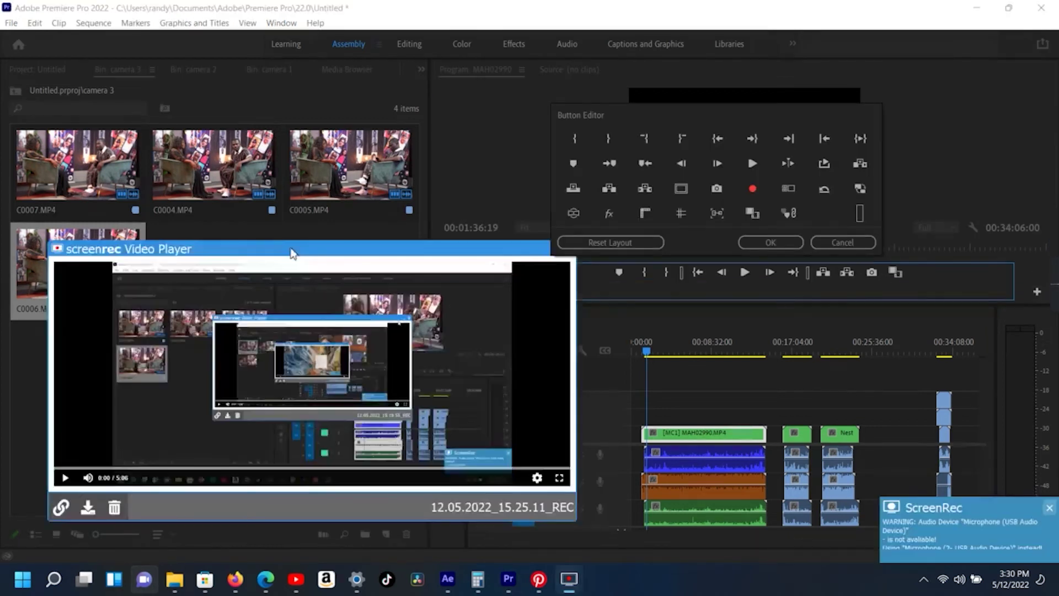
pyautogui.click(533, 265)
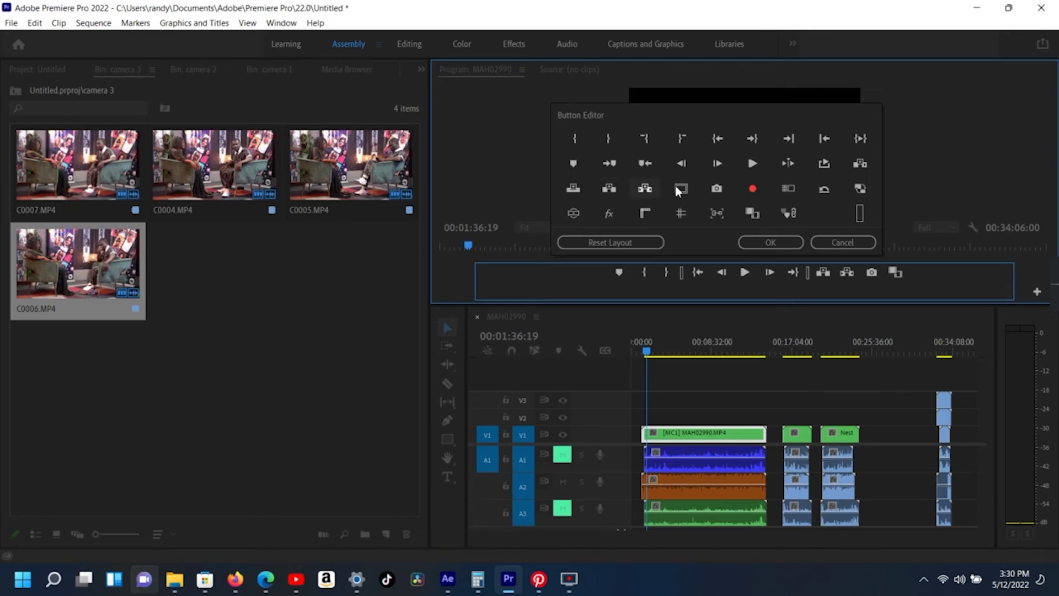
pyautogui.moveTo(789, 188); pyautogui.dragTo(589, 279)
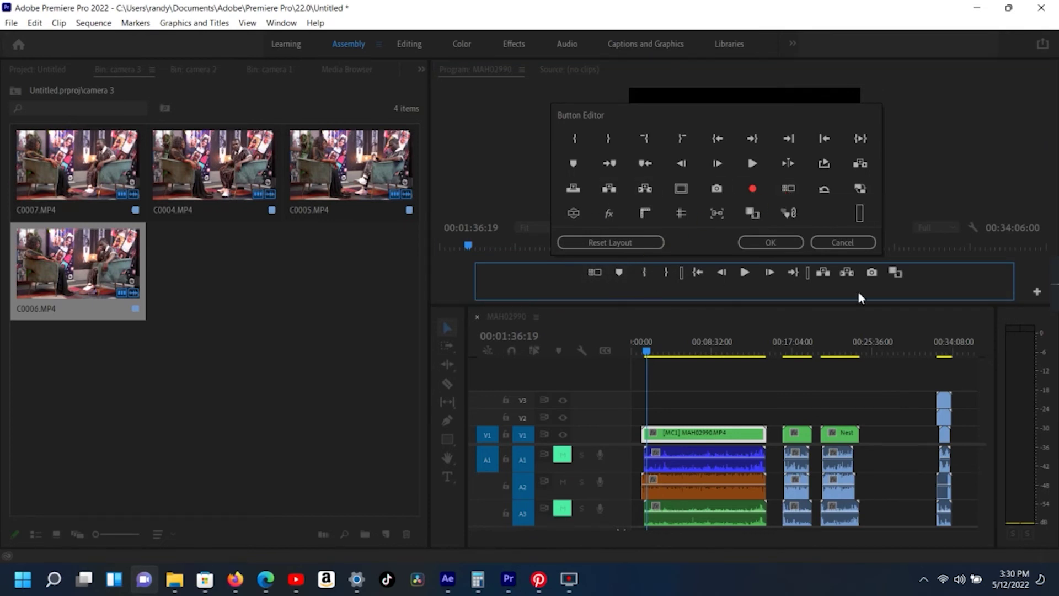
pyautogui.click(771, 243)
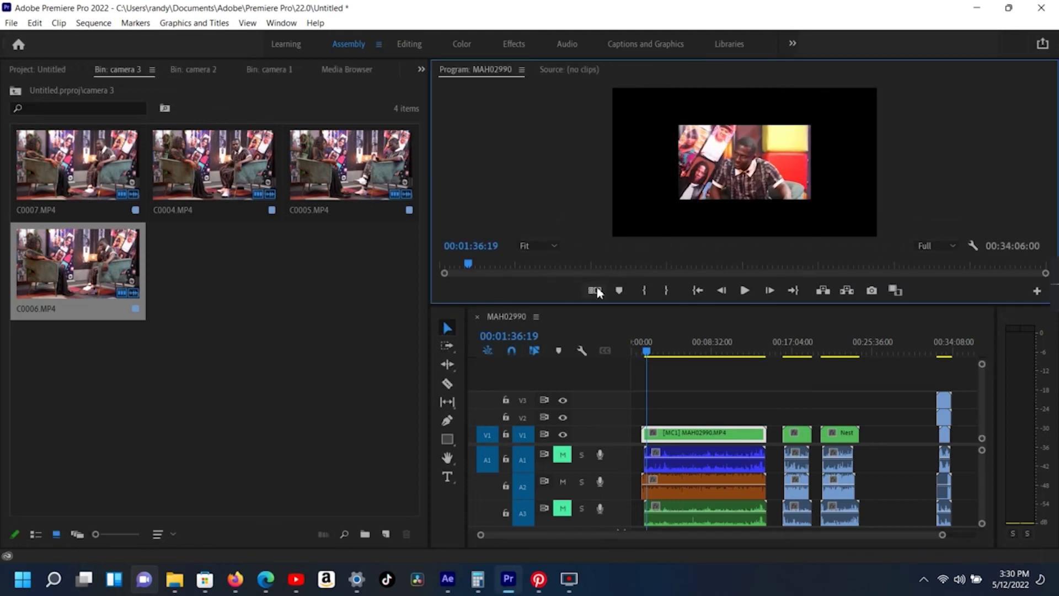
pyautogui.click(596, 291)
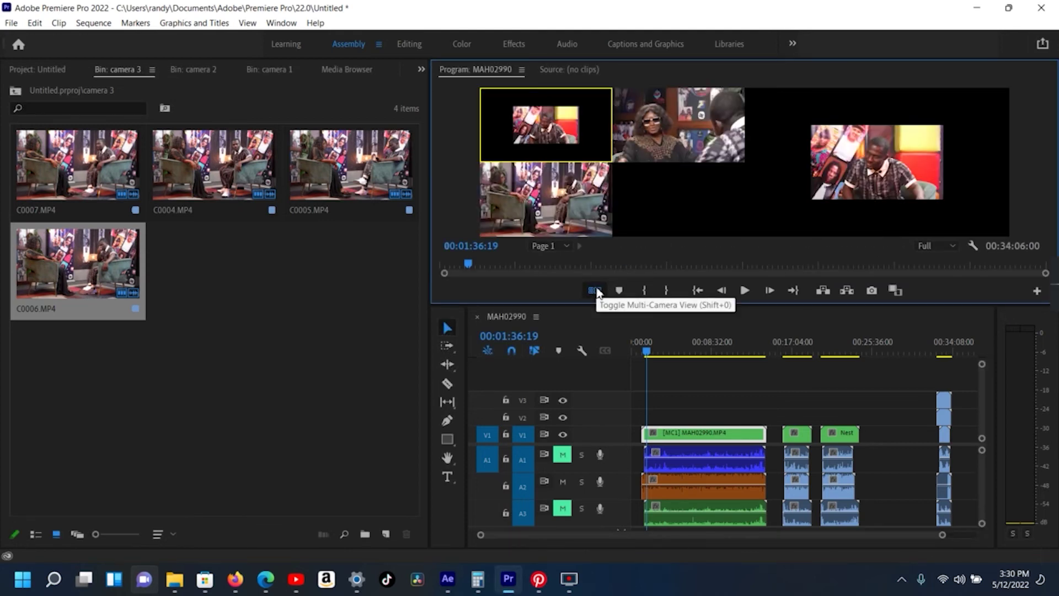
# Maximize and restore the Program monitor, then show the project's bins and Nested Sequences 01–03
pyautogui.press('`')
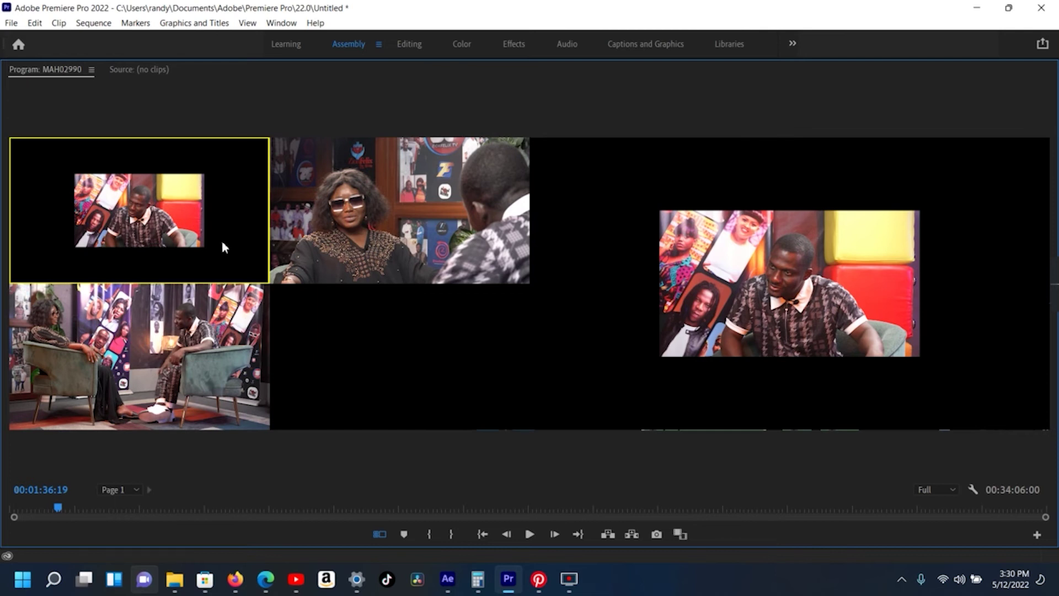
pyautogui.press('`')
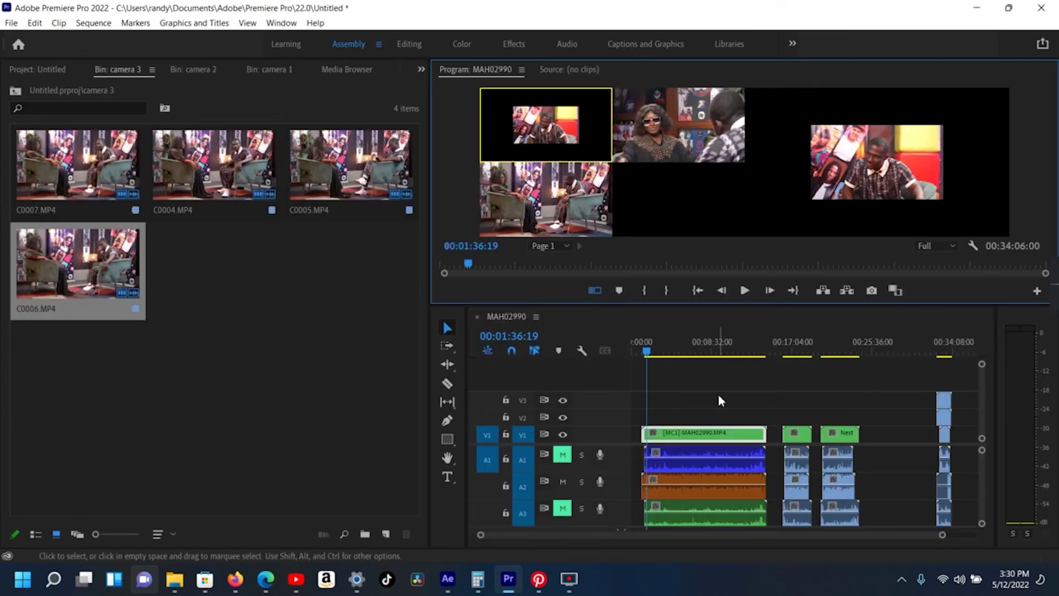
pyautogui.moveTo(980, 461)
pyautogui.mouseDown()
pyautogui.moveTo(982, 472)
pyautogui.moveTo(982, 461)
pyautogui.mouseUp()
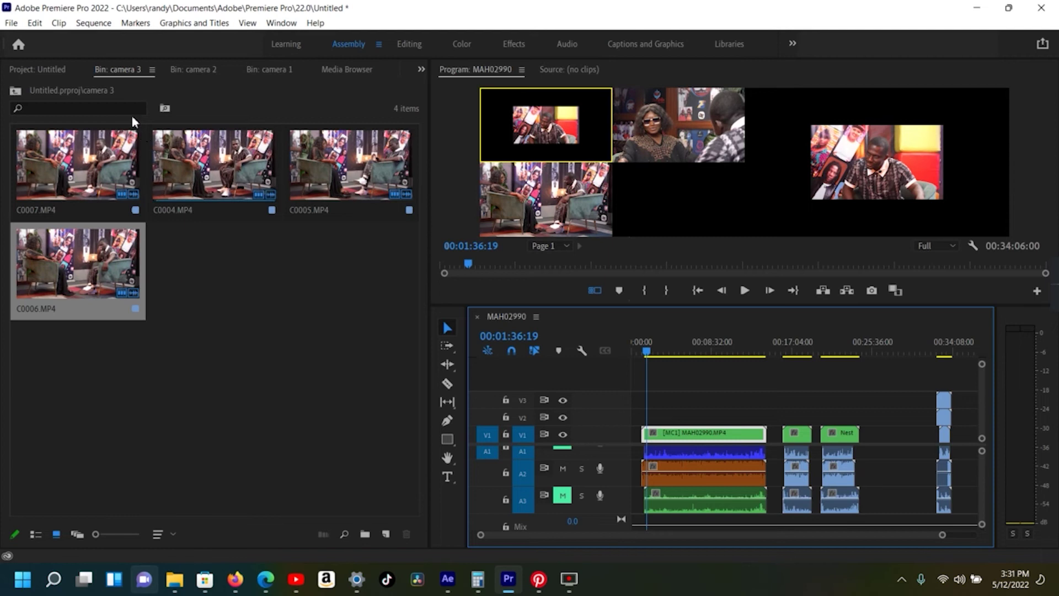
pyautogui.click(52, 70)
pyautogui.click(335, 307)
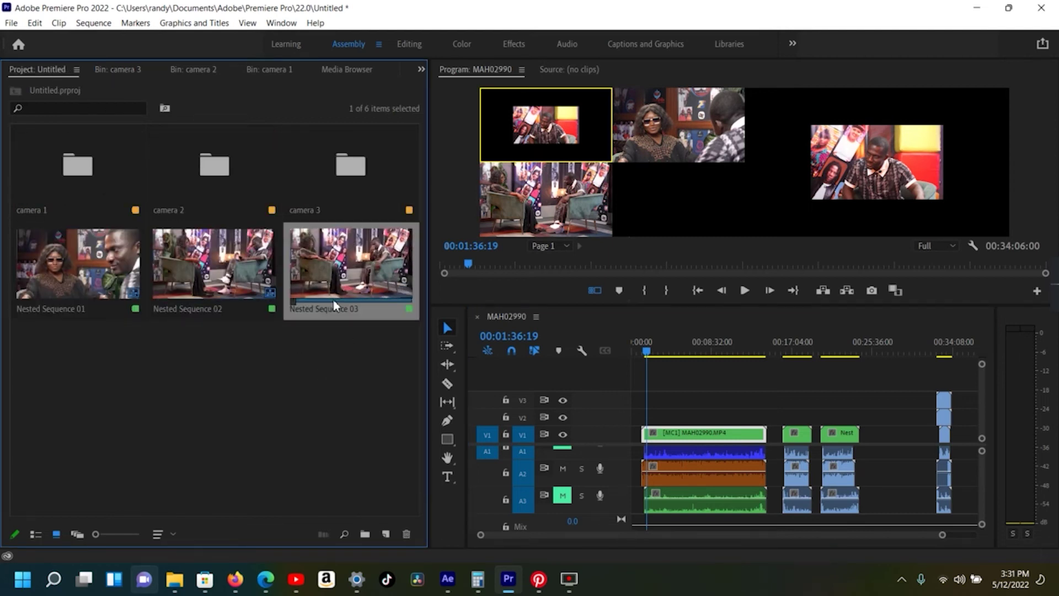
# In Nested Sequence 01, hide tracks V2 and V3, fit the V1 clip to frame size, and save
pyautogui.doubleClick(75, 275)
pyautogui.click(651, 349)
pyautogui.click(672, 437)
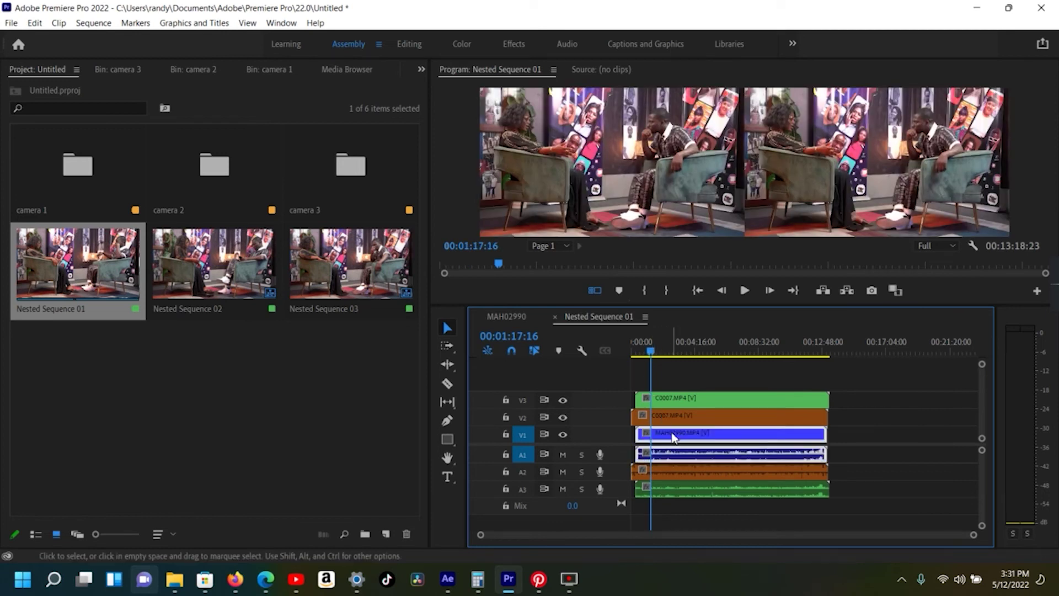
pyautogui.click(563, 400)
pyautogui.click(563, 417)
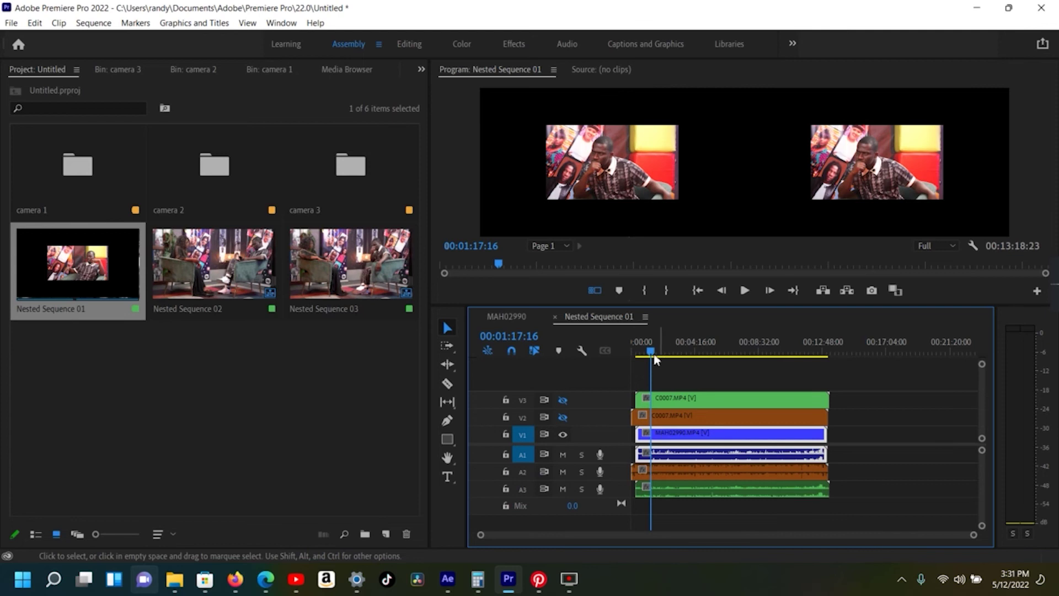
pyautogui.rightClick(699, 440)
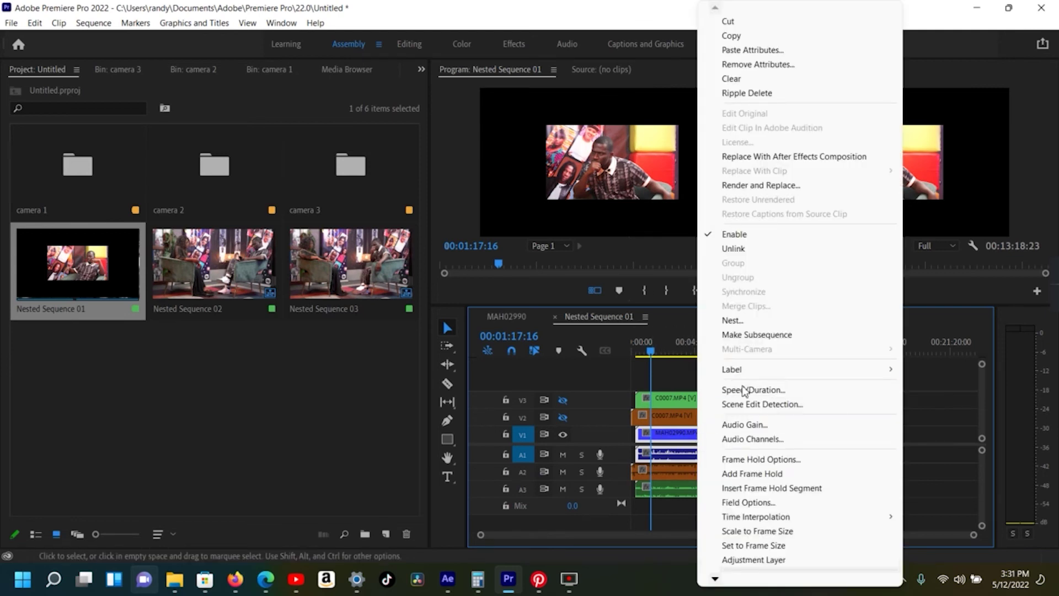
pyautogui.click(755, 546)
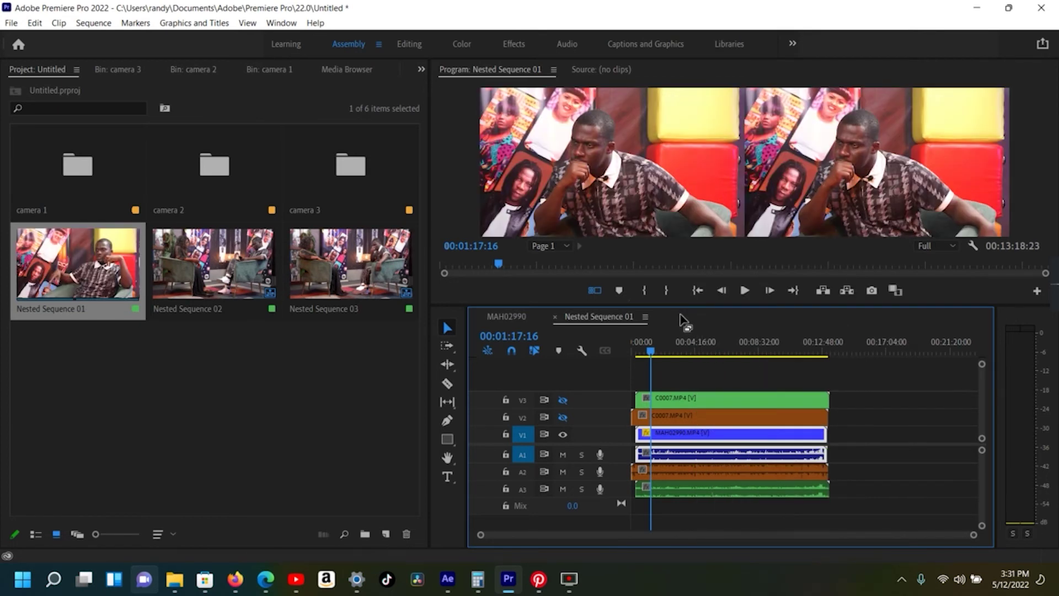
pyautogui.hotkey('ctrl', 's')
# Open Nested Sequence 02 and bring up the options for its V1 clip
pyautogui.click(255, 267)
pyautogui.doubleClick(255, 267)
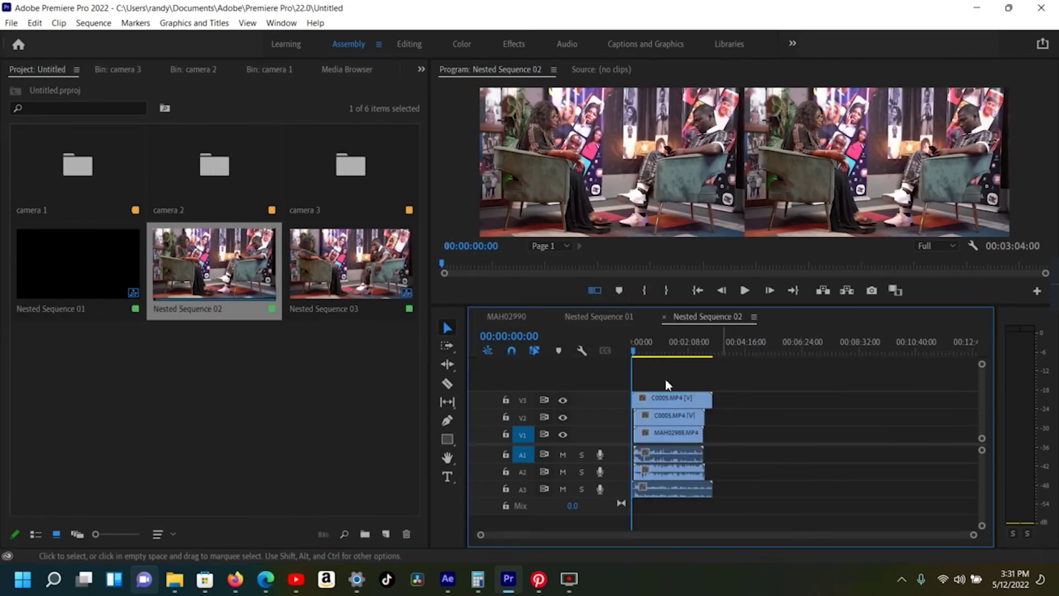
pyautogui.moveTo(635, 355); pyautogui.dragTo(643, 353)
pyautogui.click(674, 444)
pyautogui.rightClick(674, 444)
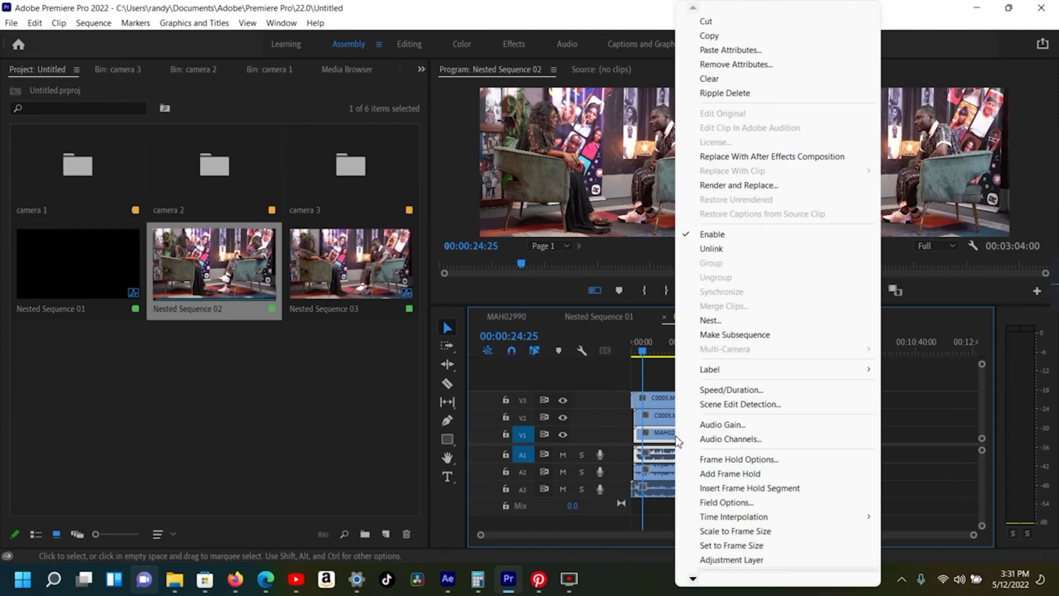
# Fit Nested Sequence 03's V1 clip to the frame size, save, and return to MAH02990
pyautogui.doubleClick(366, 299)
pyautogui.click(680, 437)
pyautogui.click(659, 351)
pyautogui.rightClick(672, 433)
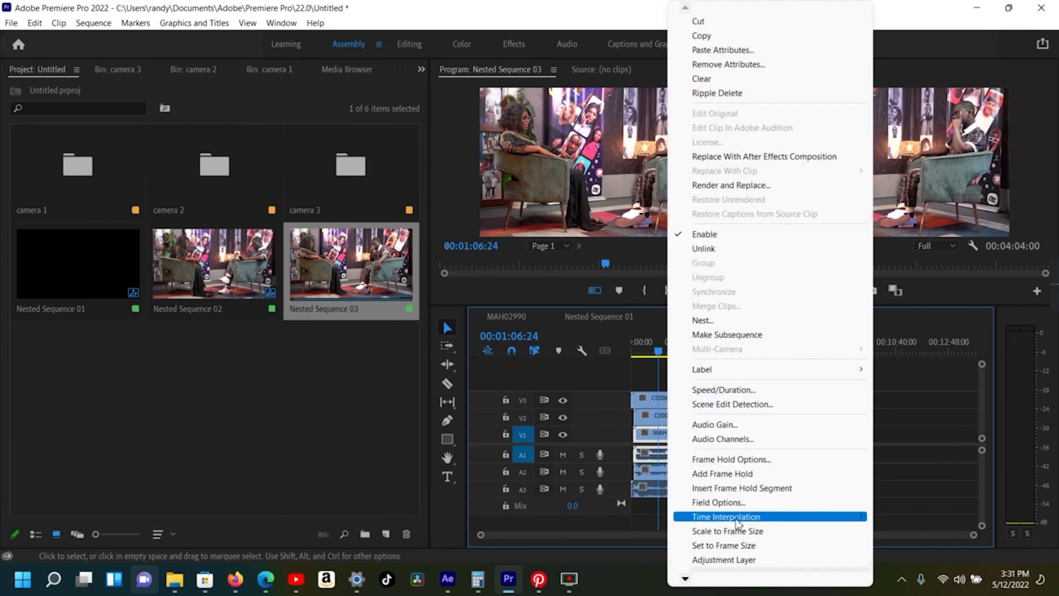
pyautogui.click(767, 531)
pyautogui.hotkey('ctrl', 's')
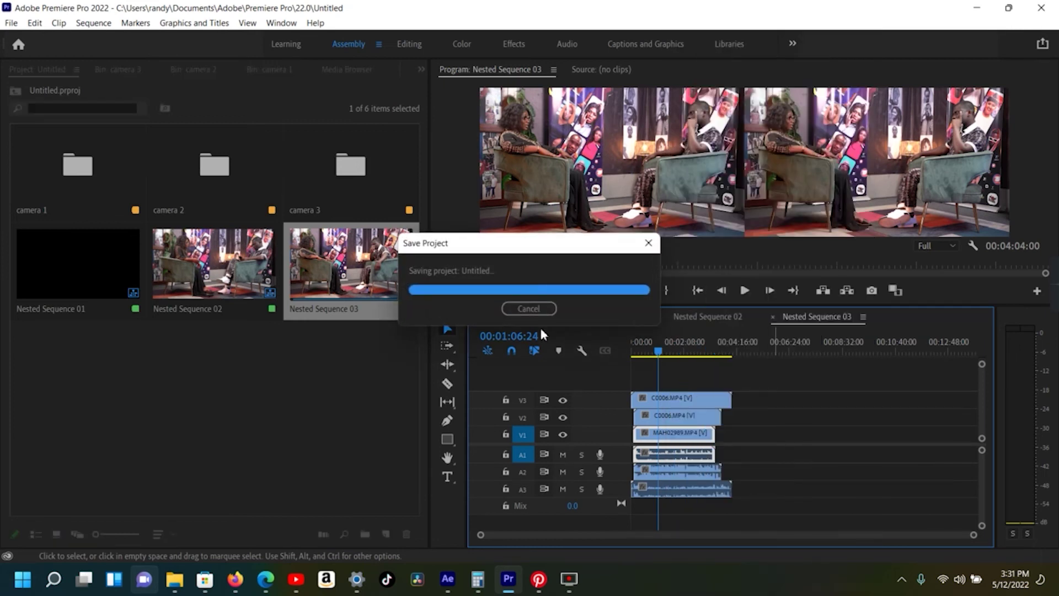
pyautogui.click(514, 316)
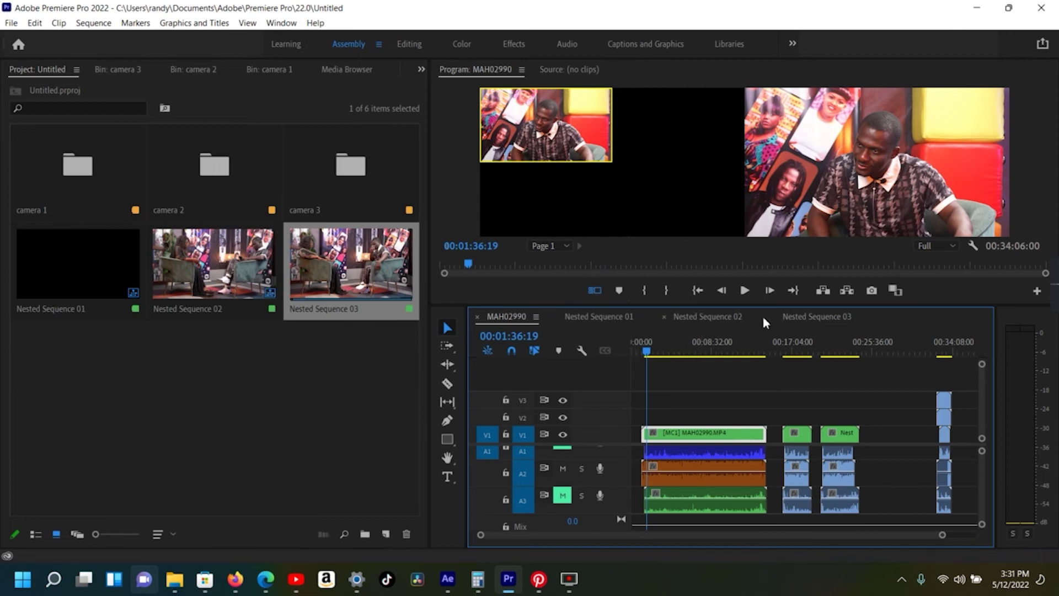
# Make V2 visible again in Nested Sequence 01, save, and return to MAH02990
pyautogui.click(599, 317)
pyautogui.click(563, 417)
pyautogui.hotkey('ctrl', 's')
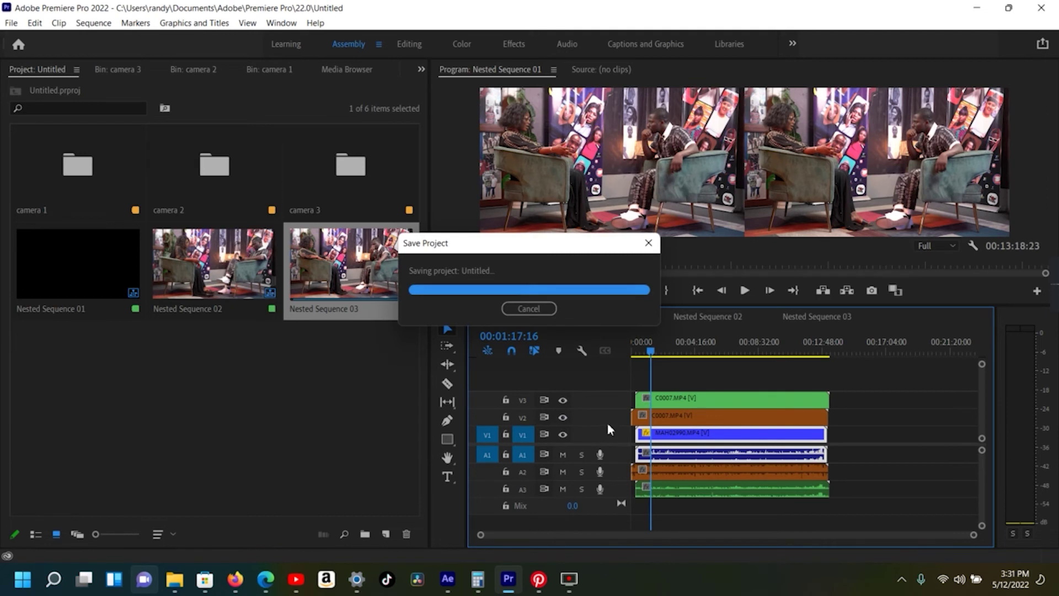
pyautogui.click(510, 317)
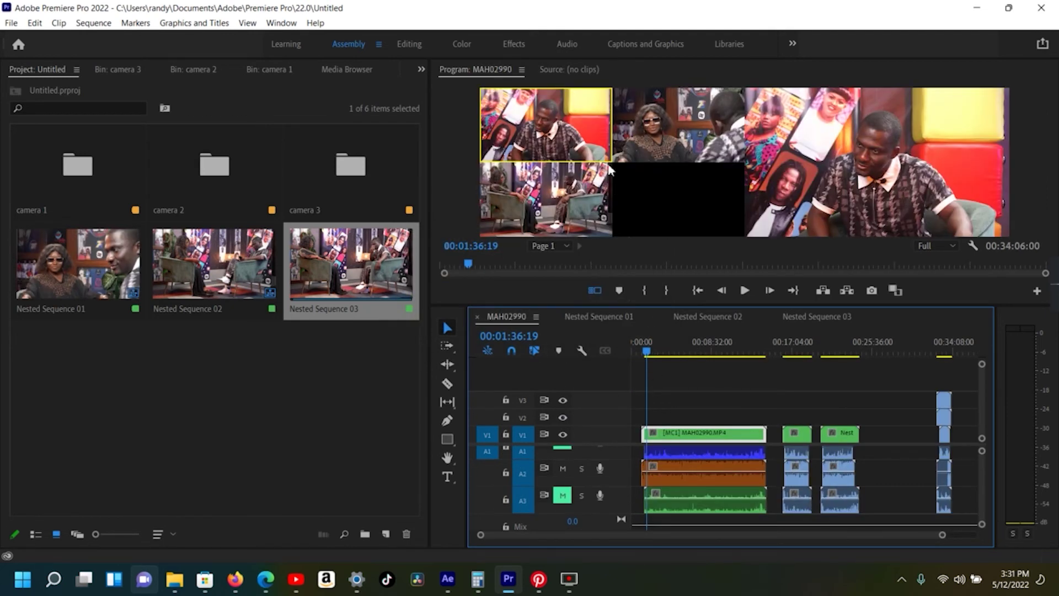
# Maximize and restore the multicam preview, then put the playhead at 00:01:27:25
pyautogui.press('`')
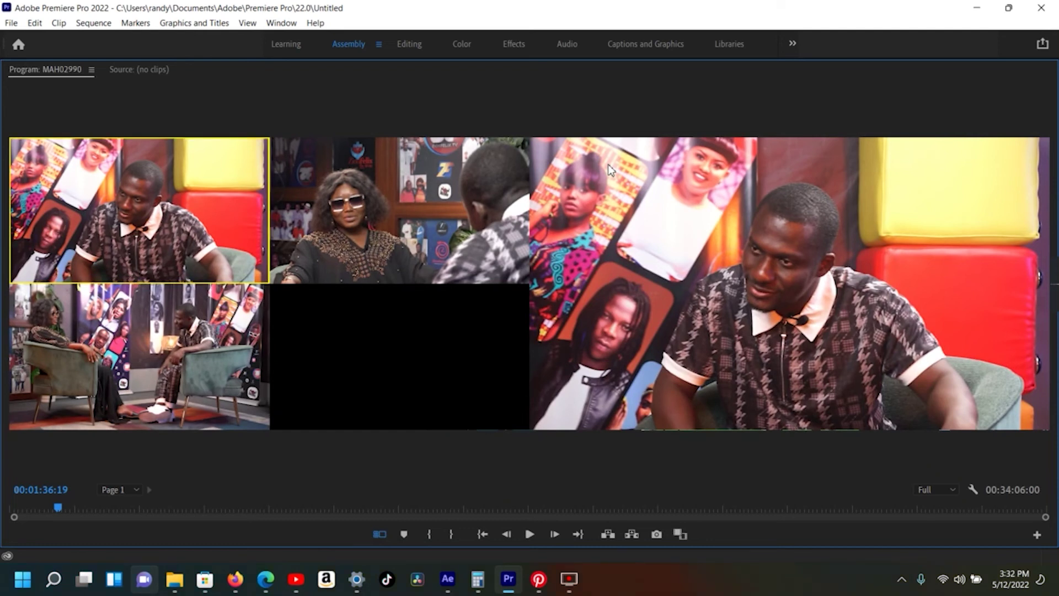
pyautogui.press('`')
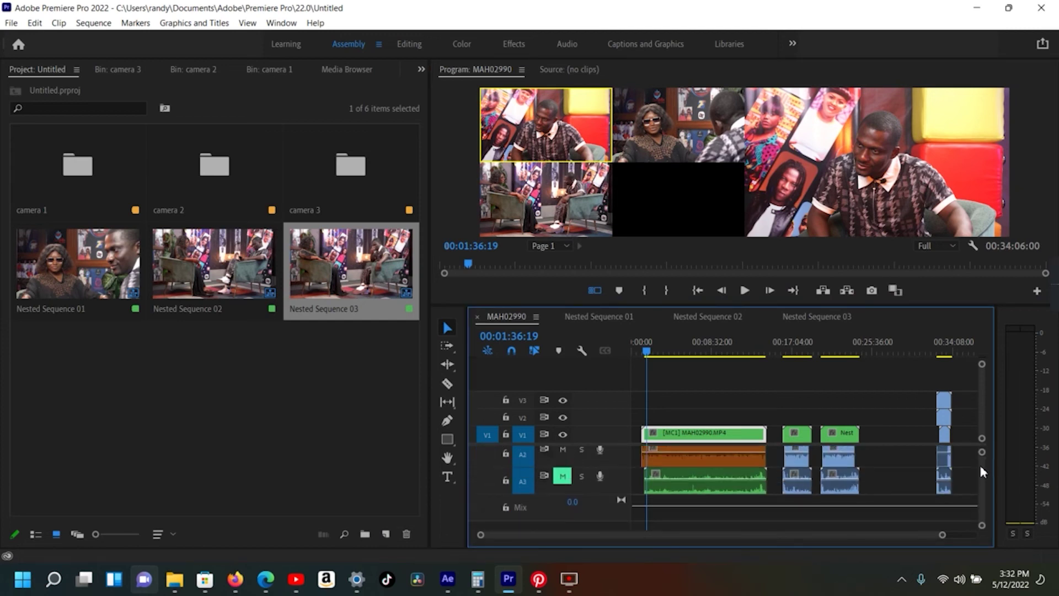
pyautogui.moveTo(981, 466); pyautogui.dragTo(978, 459)
pyautogui.moveTo(982, 523); pyautogui.dragTo(983, 530)
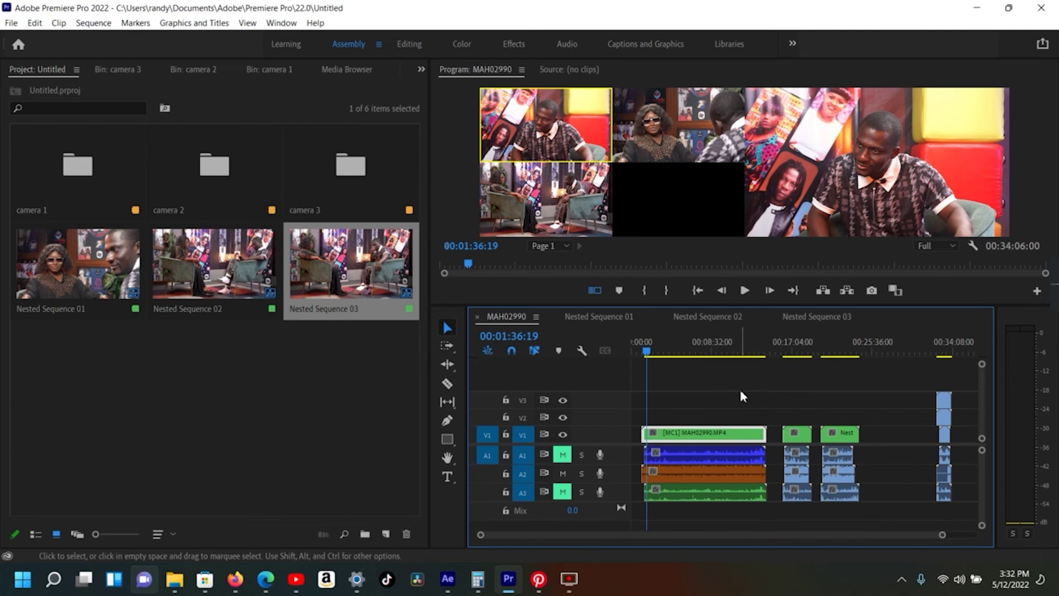
pyautogui.click(646, 352)
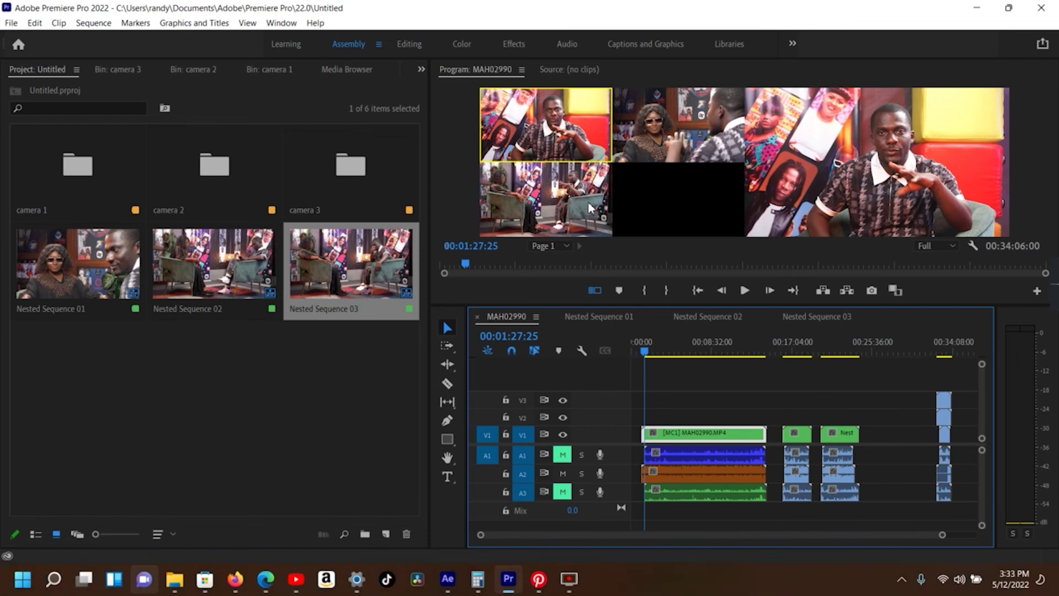
# Set the Program monitor playback resolution to 1/2 while playing the multicam sequence
pyautogui.press('space')
pyautogui.press('space')
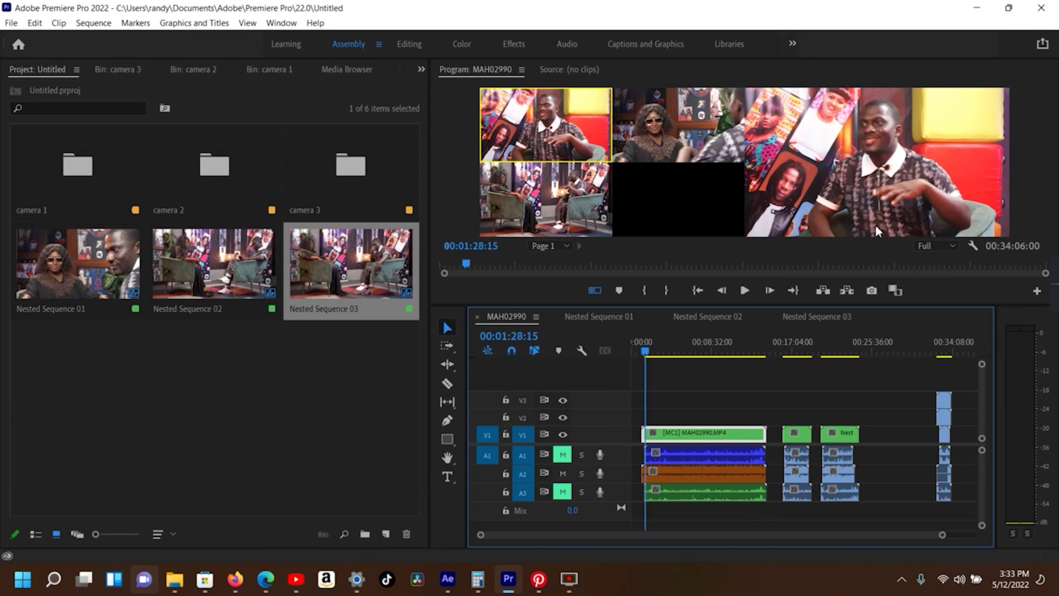
pyautogui.click(923, 249)
pyautogui.click(936, 274)
pyautogui.press('space')
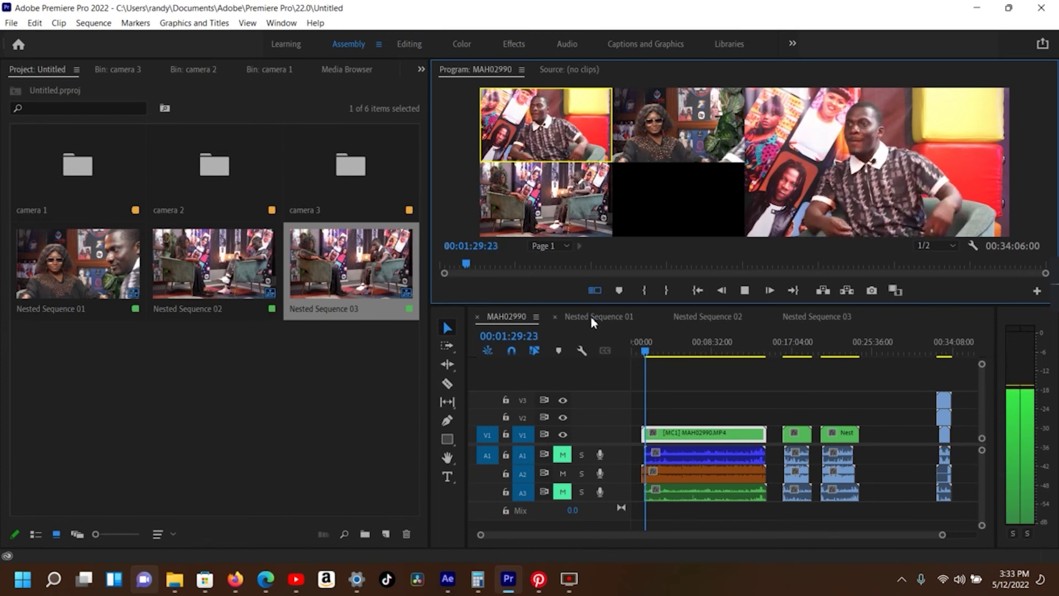
# Cut live through cameras 1, 2, 3, 1, 2, 1, 2, stopping at 00:02:18:29
pyautogui.press('1')
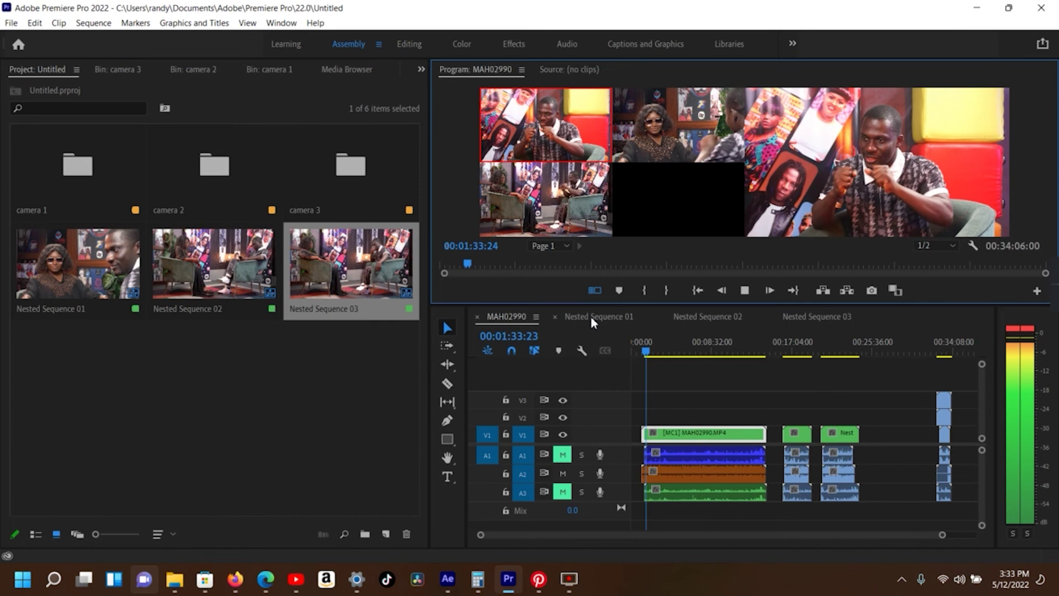
pyautogui.press('2')
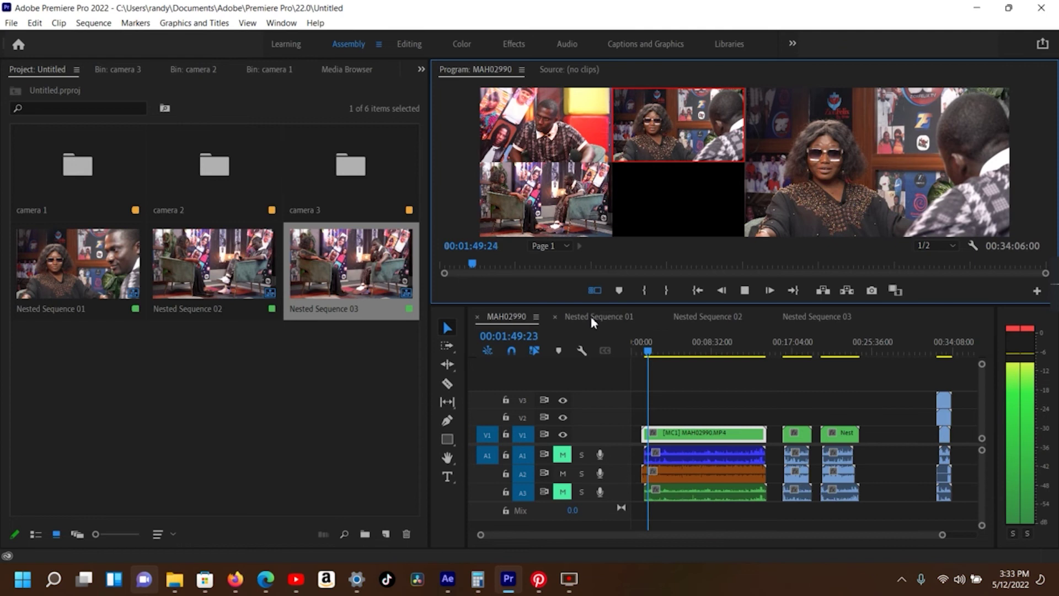
pyautogui.press('3')
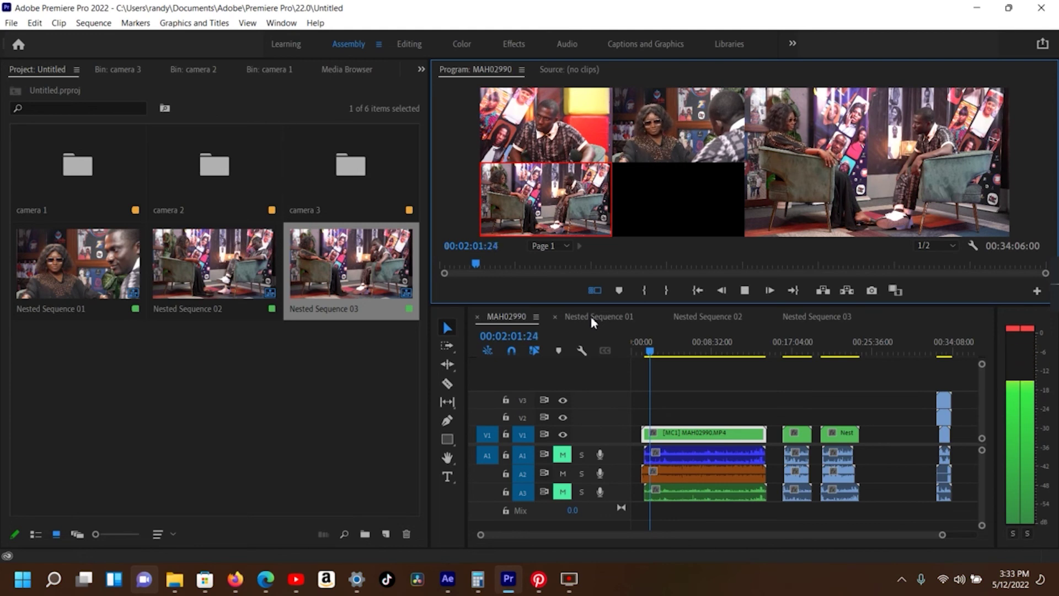
pyautogui.press('1')
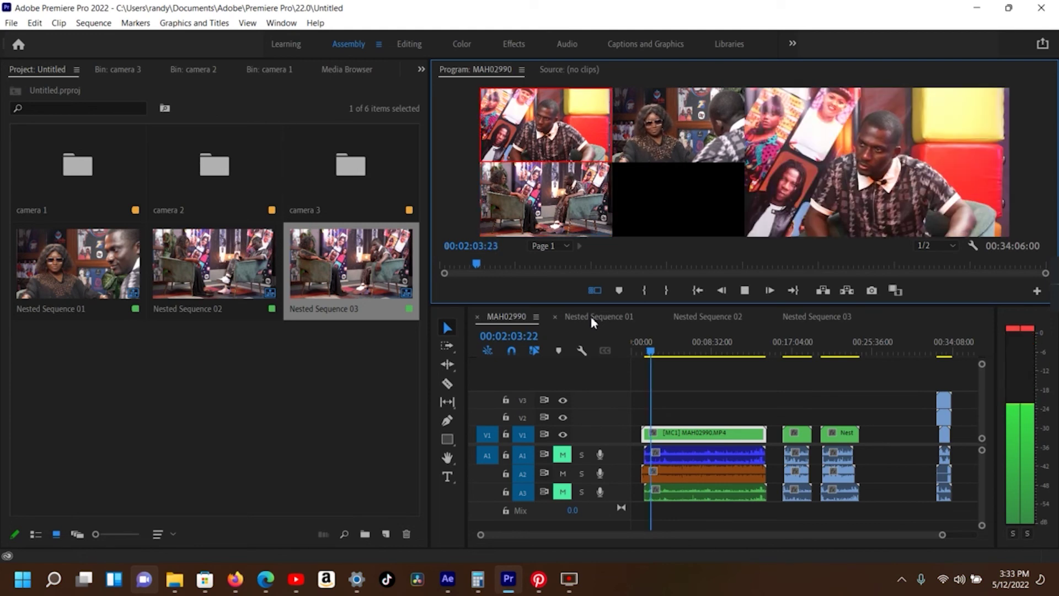
pyautogui.press('2')
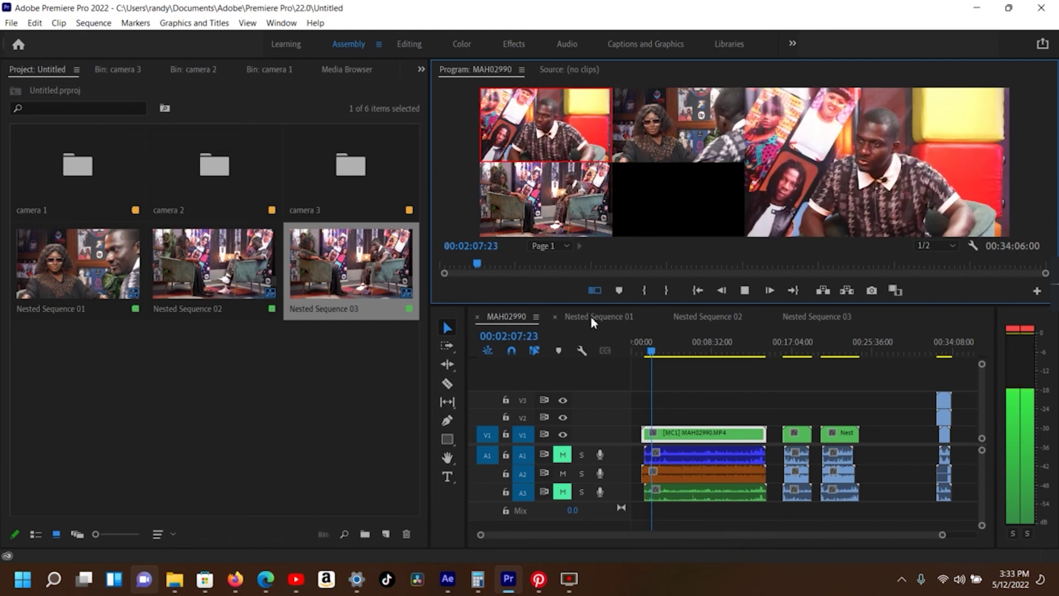
pyautogui.press('1')
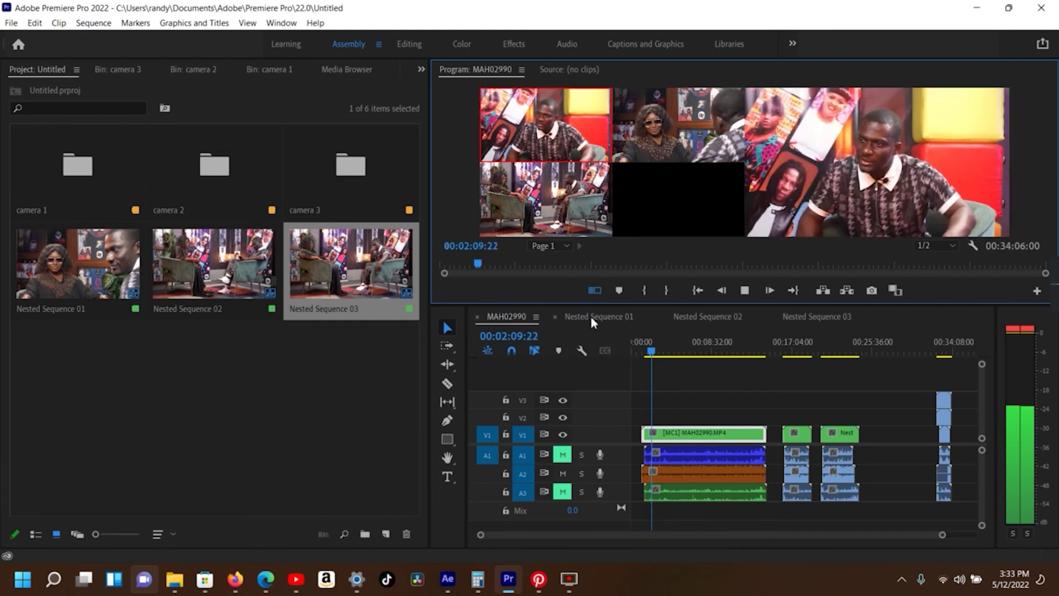
pyautogui.press('2')
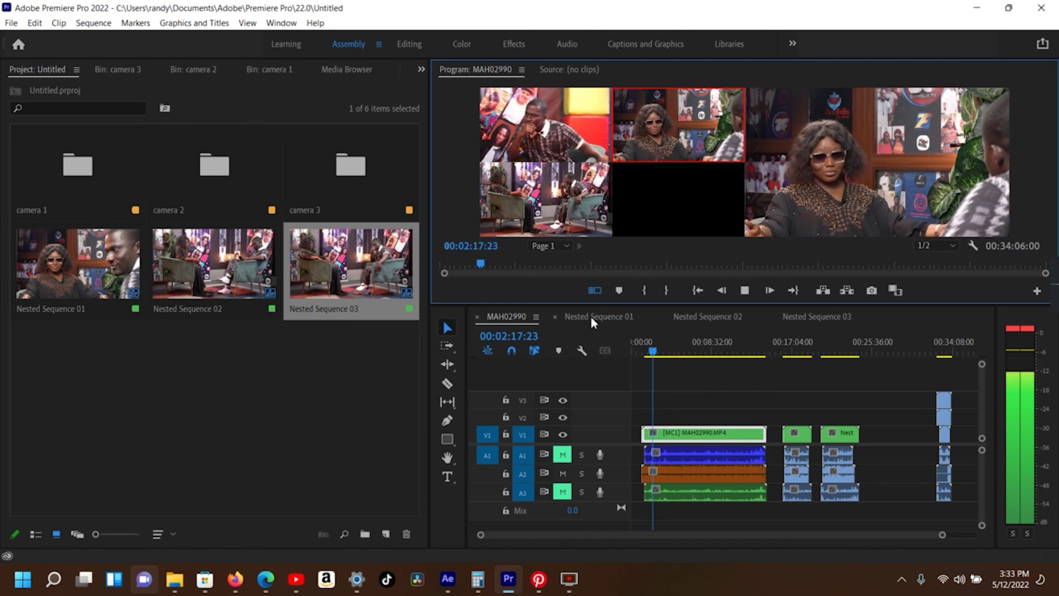
pyautogui.press('space')
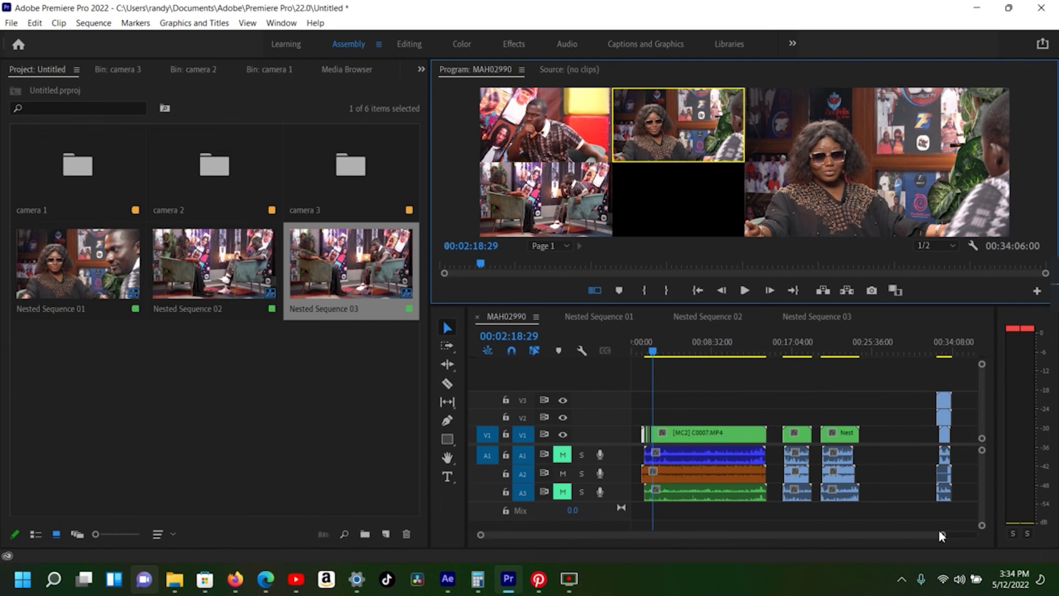
# Zoom into the timeline to spread out the camera cuts, then resume playback from 02:18:29
pyautogui.moveTo(944, 535); pyautogui.dragTo(792, 533)
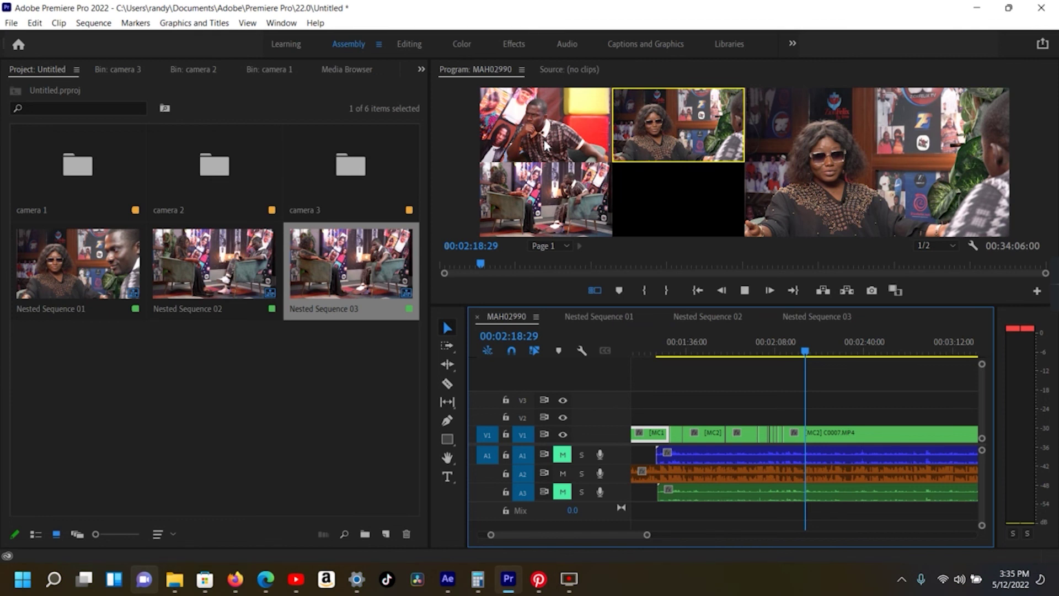
pyautogui.press('space')
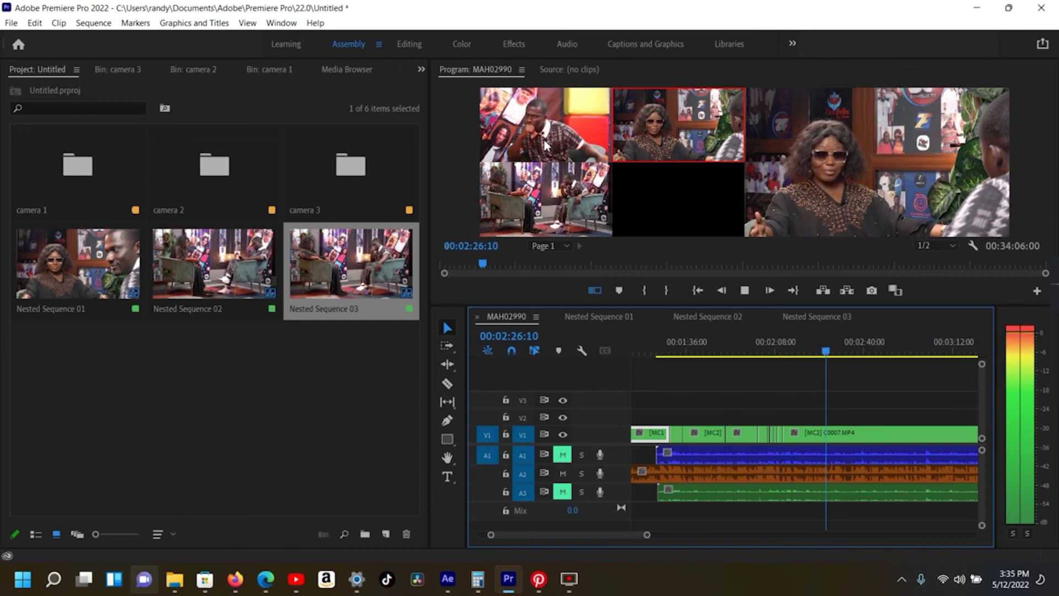
# Cut between camera 1 on the man and camera 2 on the woman, then stop playback
pyautogui.click(545, 145)
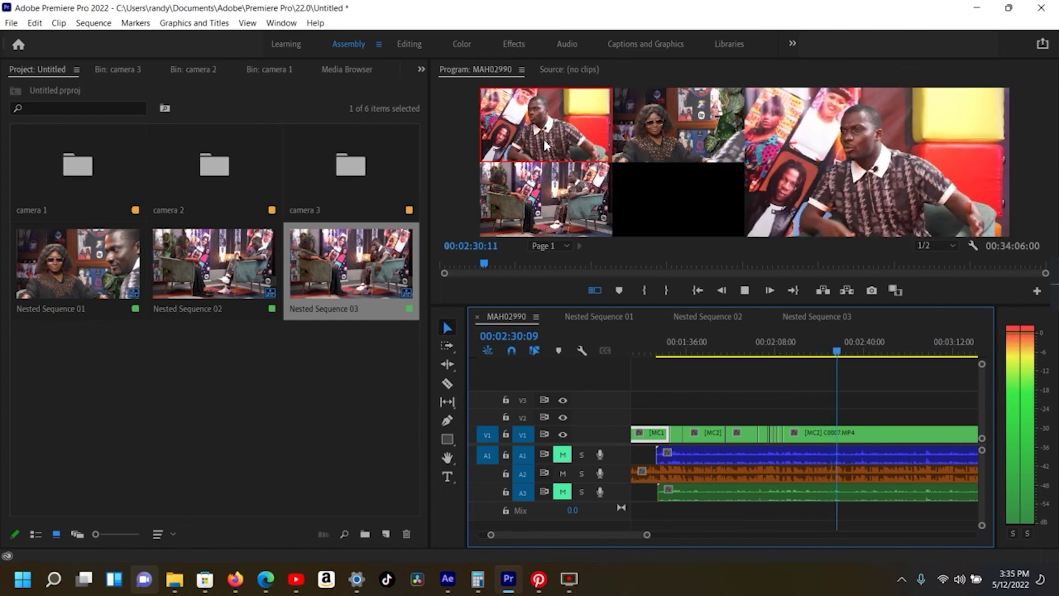
pyautogui.press('2')
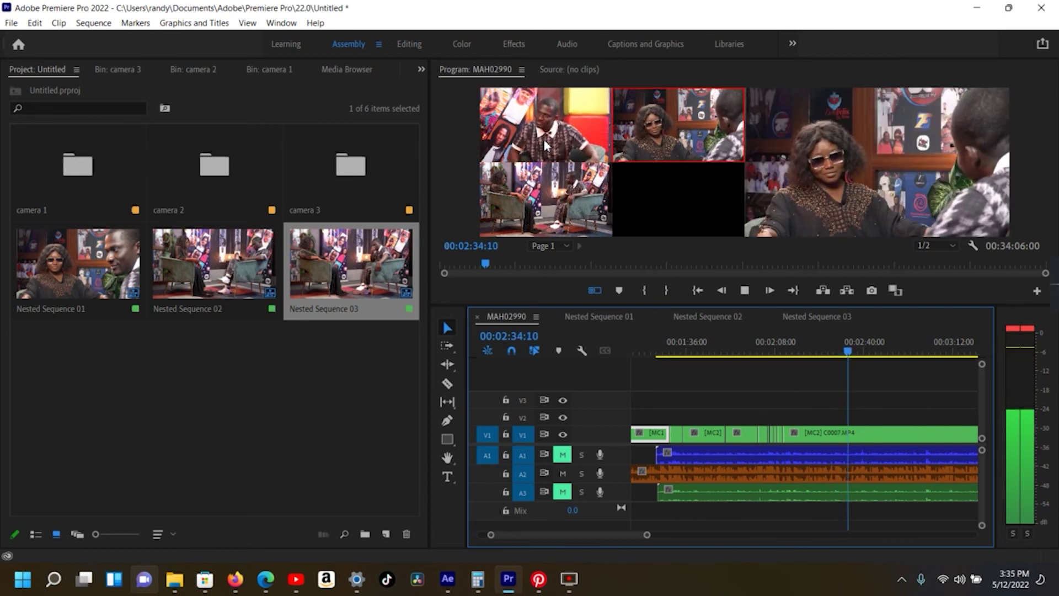
pyautogui.press('1')
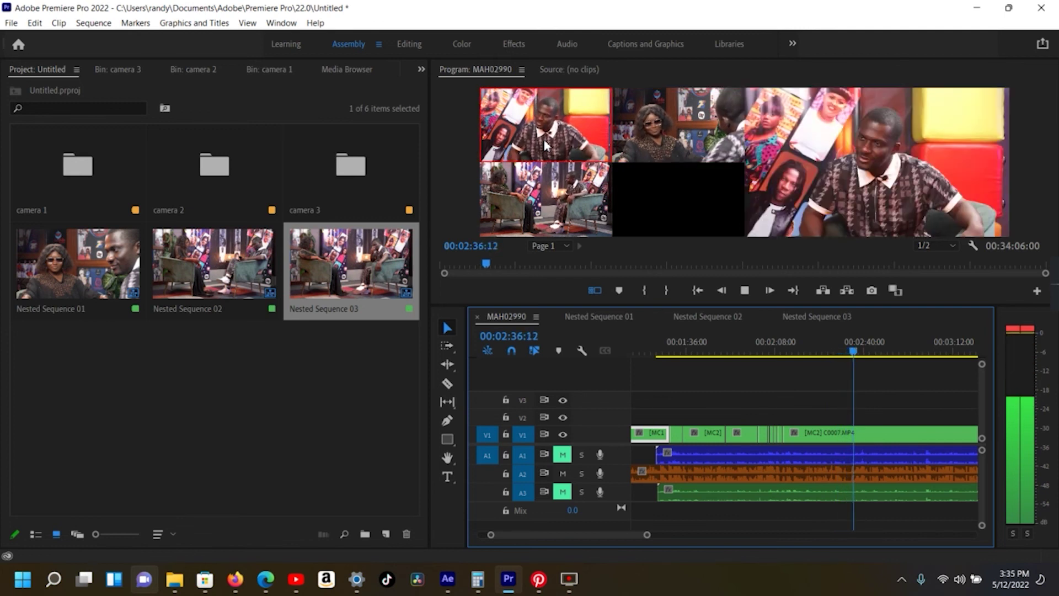
pyautogui.press('2')
pyautogui.press('space')
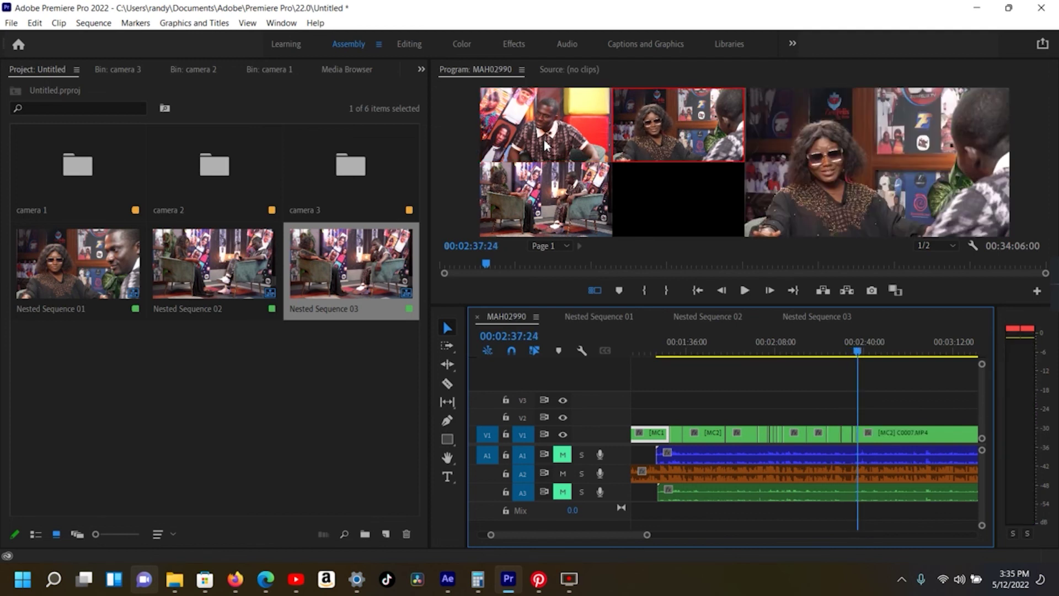
# Save the project, drop playback resolution to 1/4, and resume cutting between cameras 1 and 2
pyautogui.hotkey('ctrl', 's')
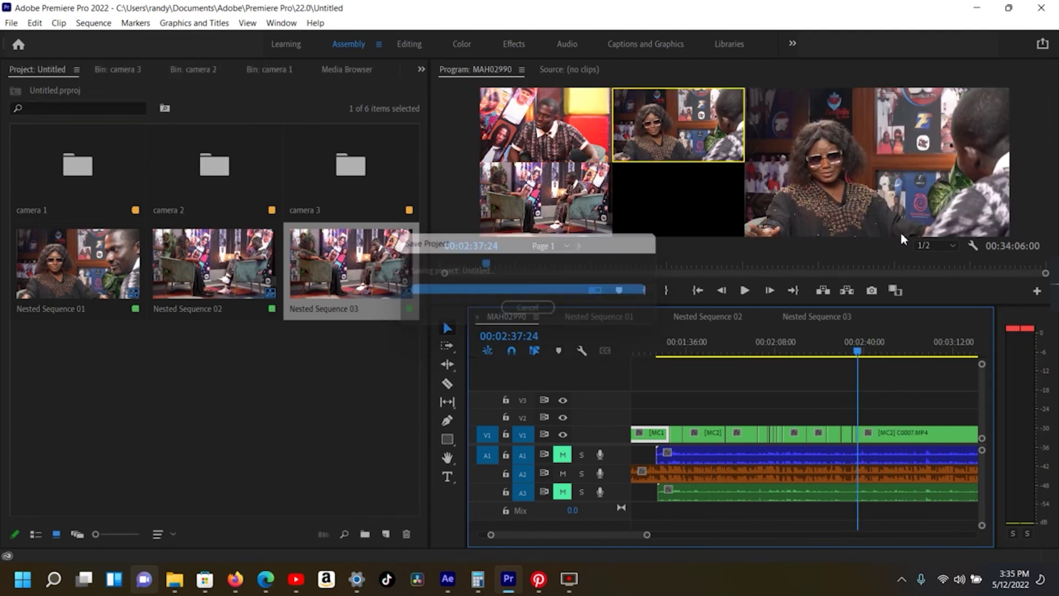
pyautogui.click(954, 246)
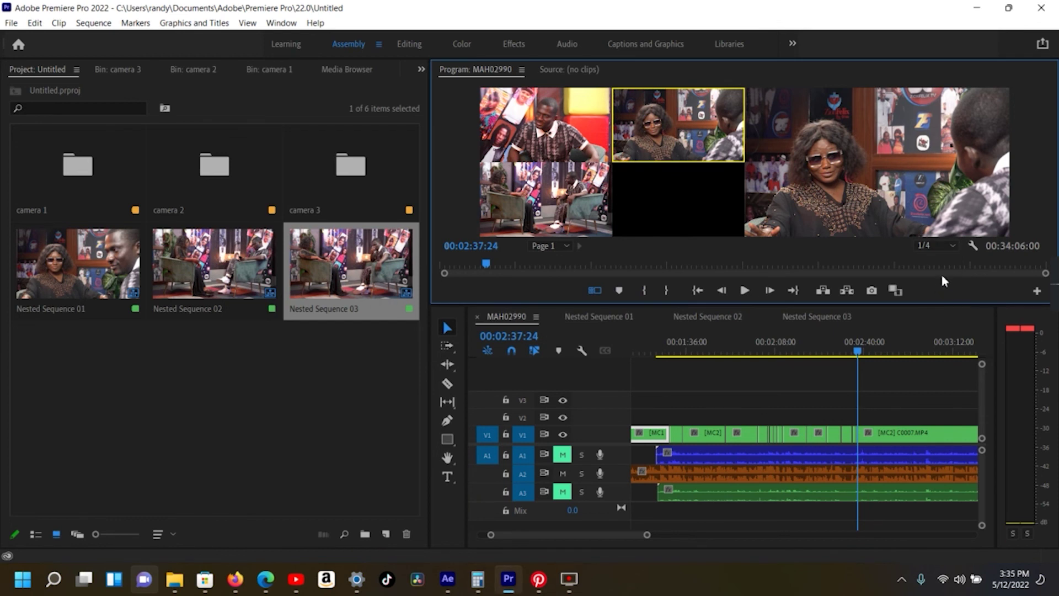
pyautogui.press('space')
pyautogui.press('1')
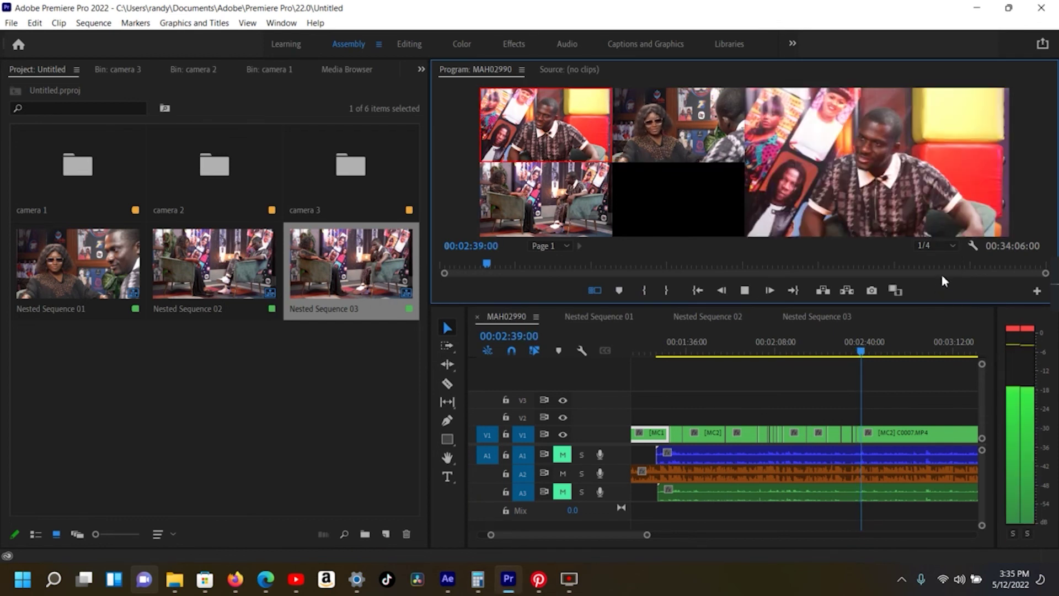
pyautogui.press('2')
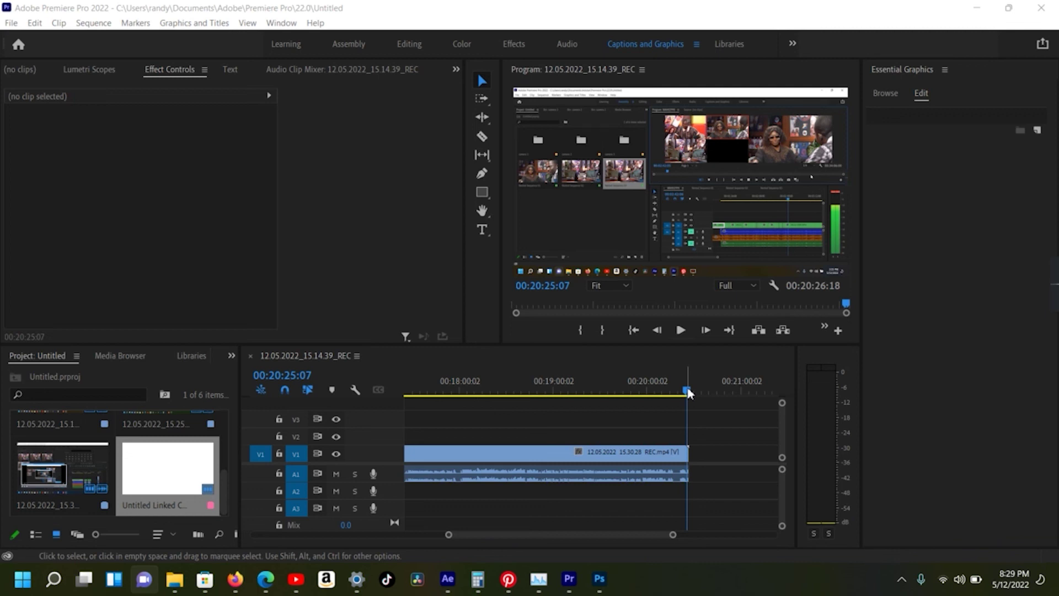
pyautogui.moveTo(1045, 261)
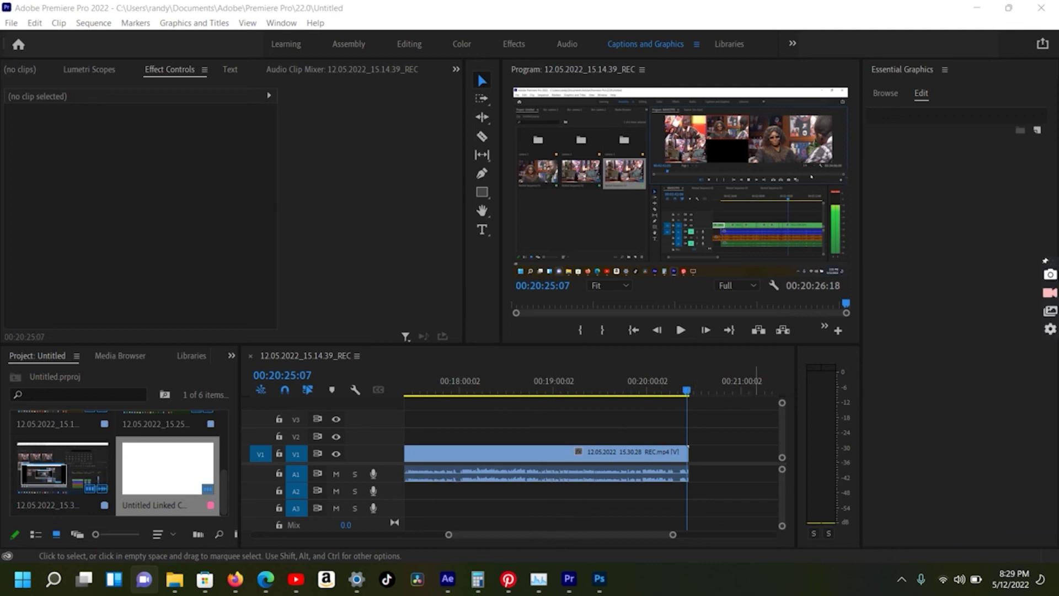